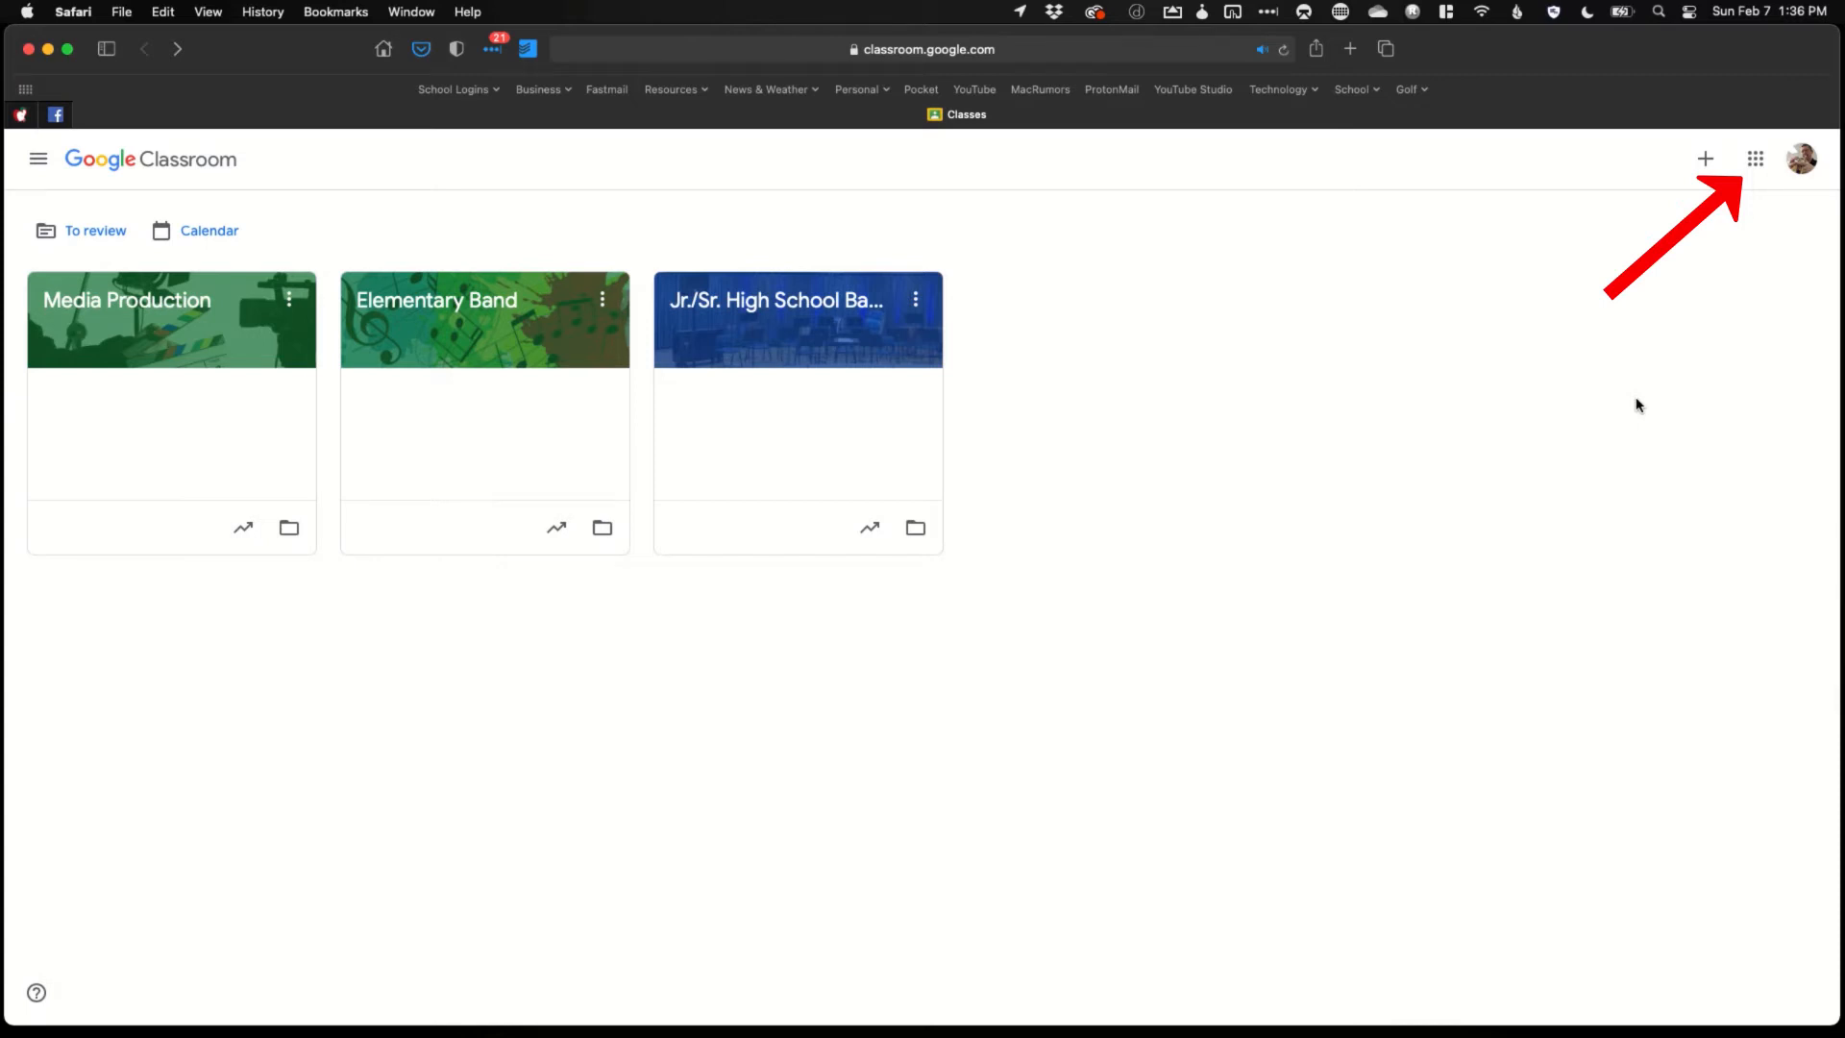
Drag the Classroom tile near the top of the Google apps launcher, then close it
left_click(1754, 165)
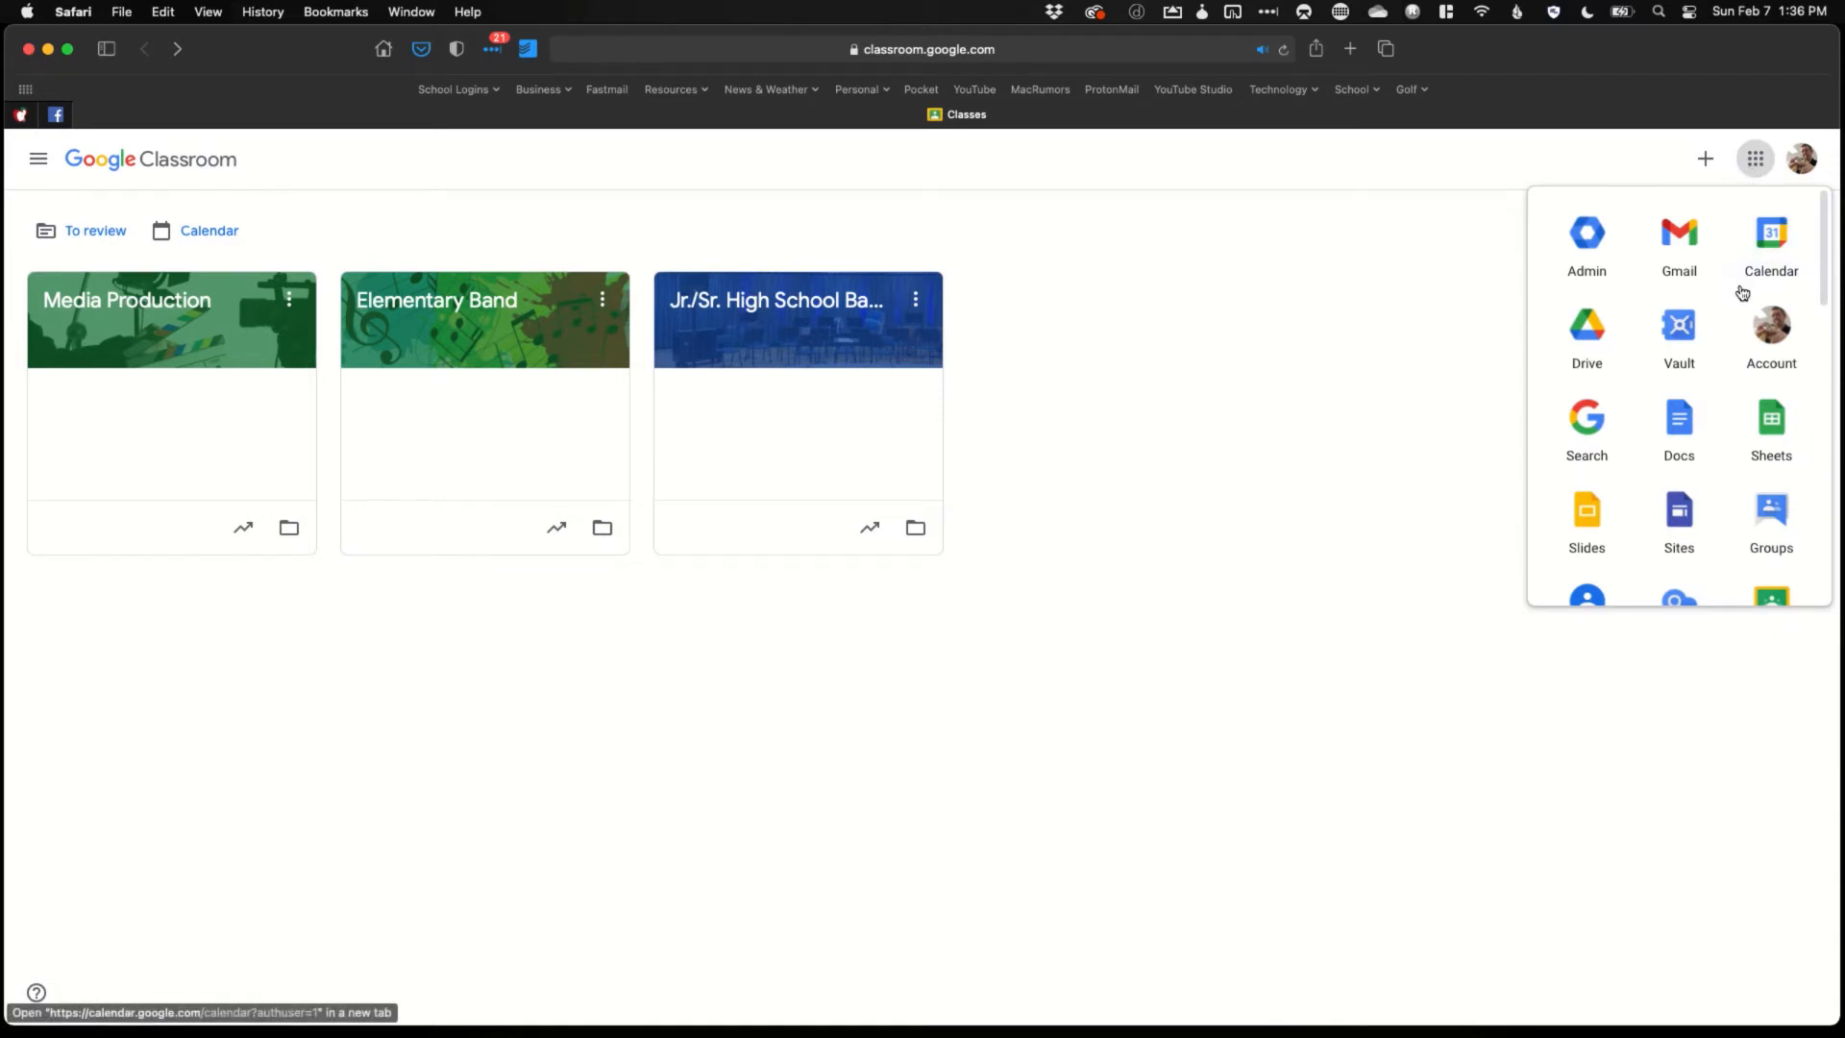
scroll(1741, 292, "down", 2)
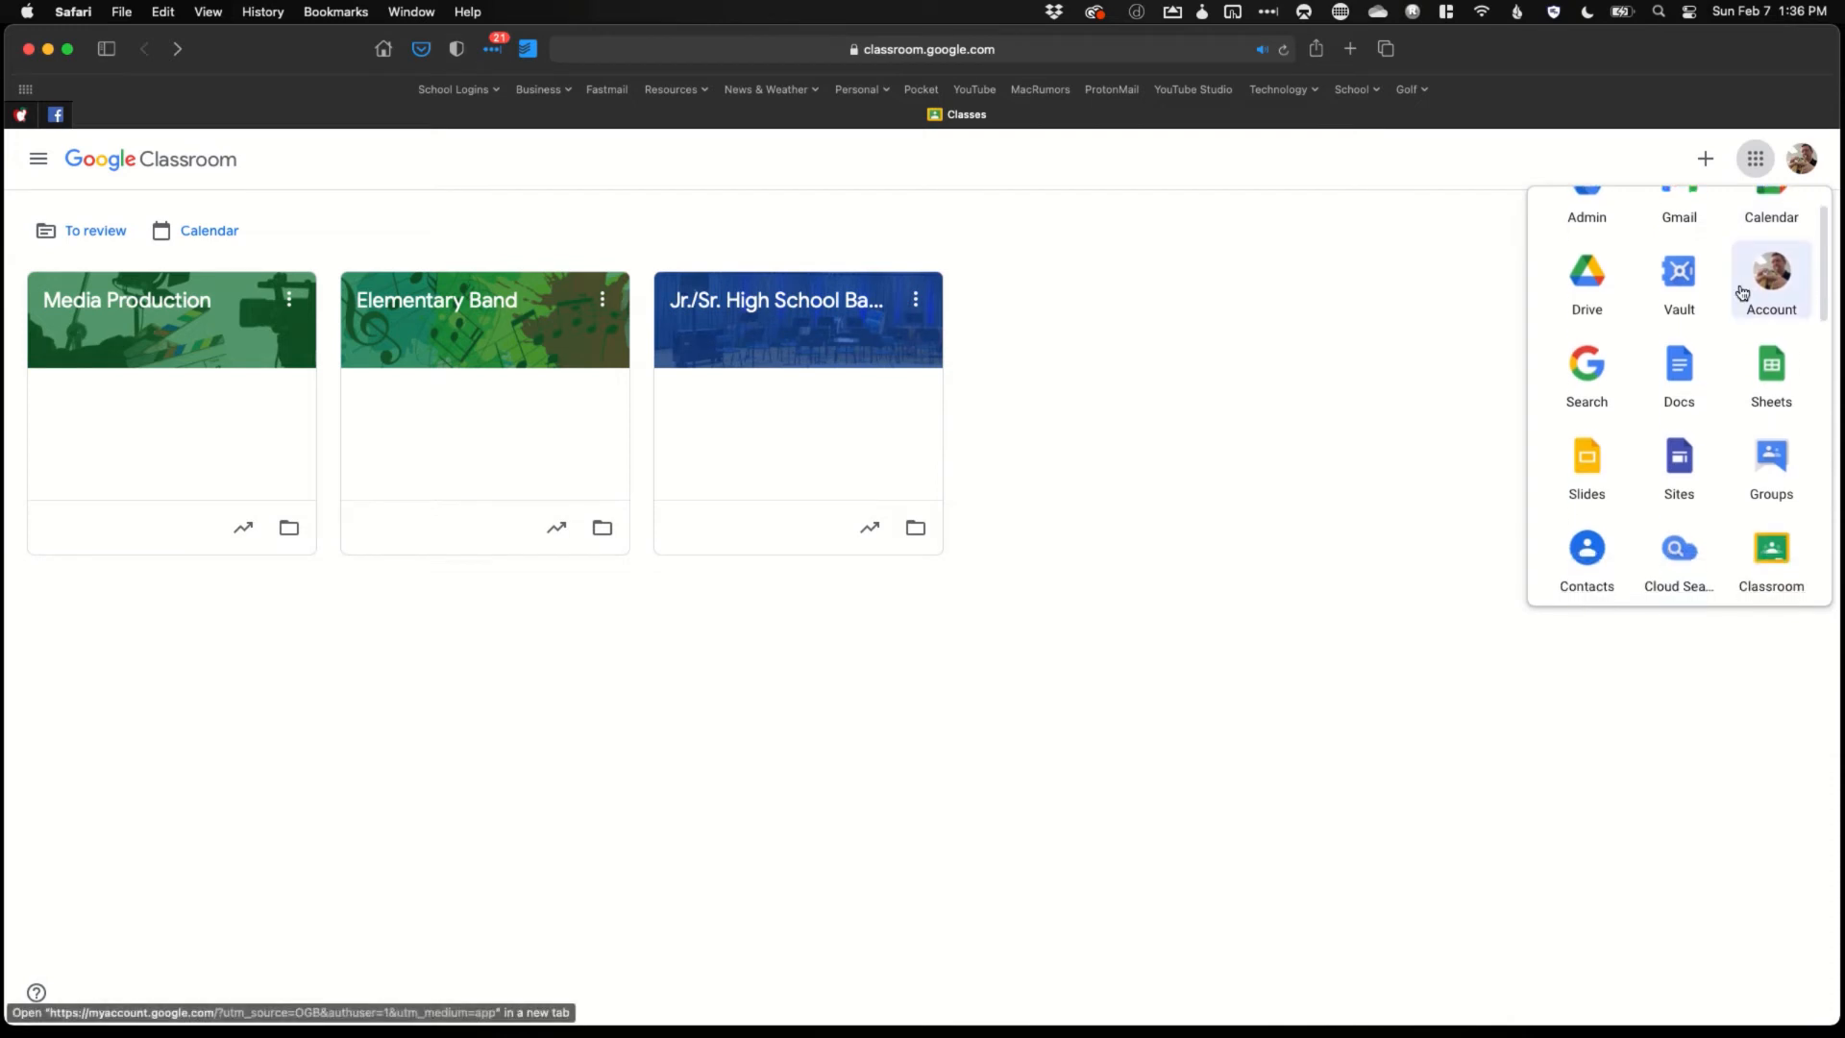
left_click_drag(1771, 459, 1680, 370)
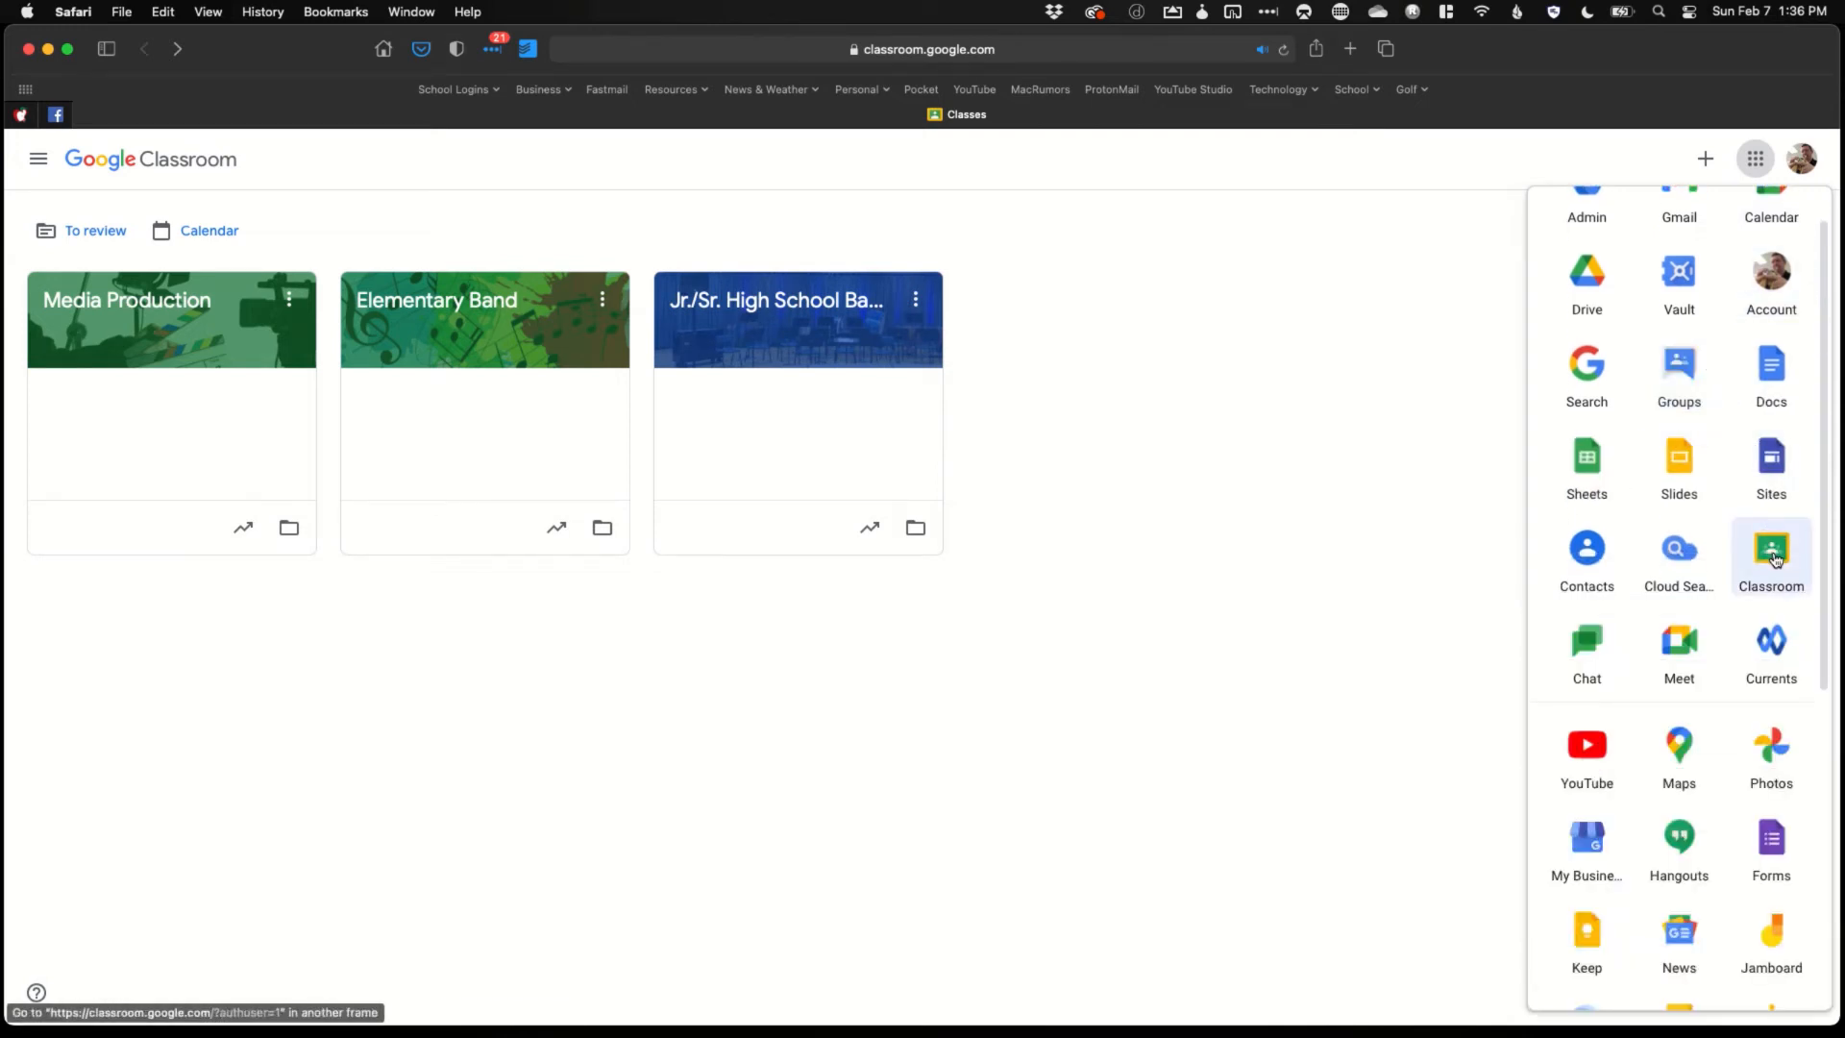
left_click_drag(1774, 557, 1680, 288)
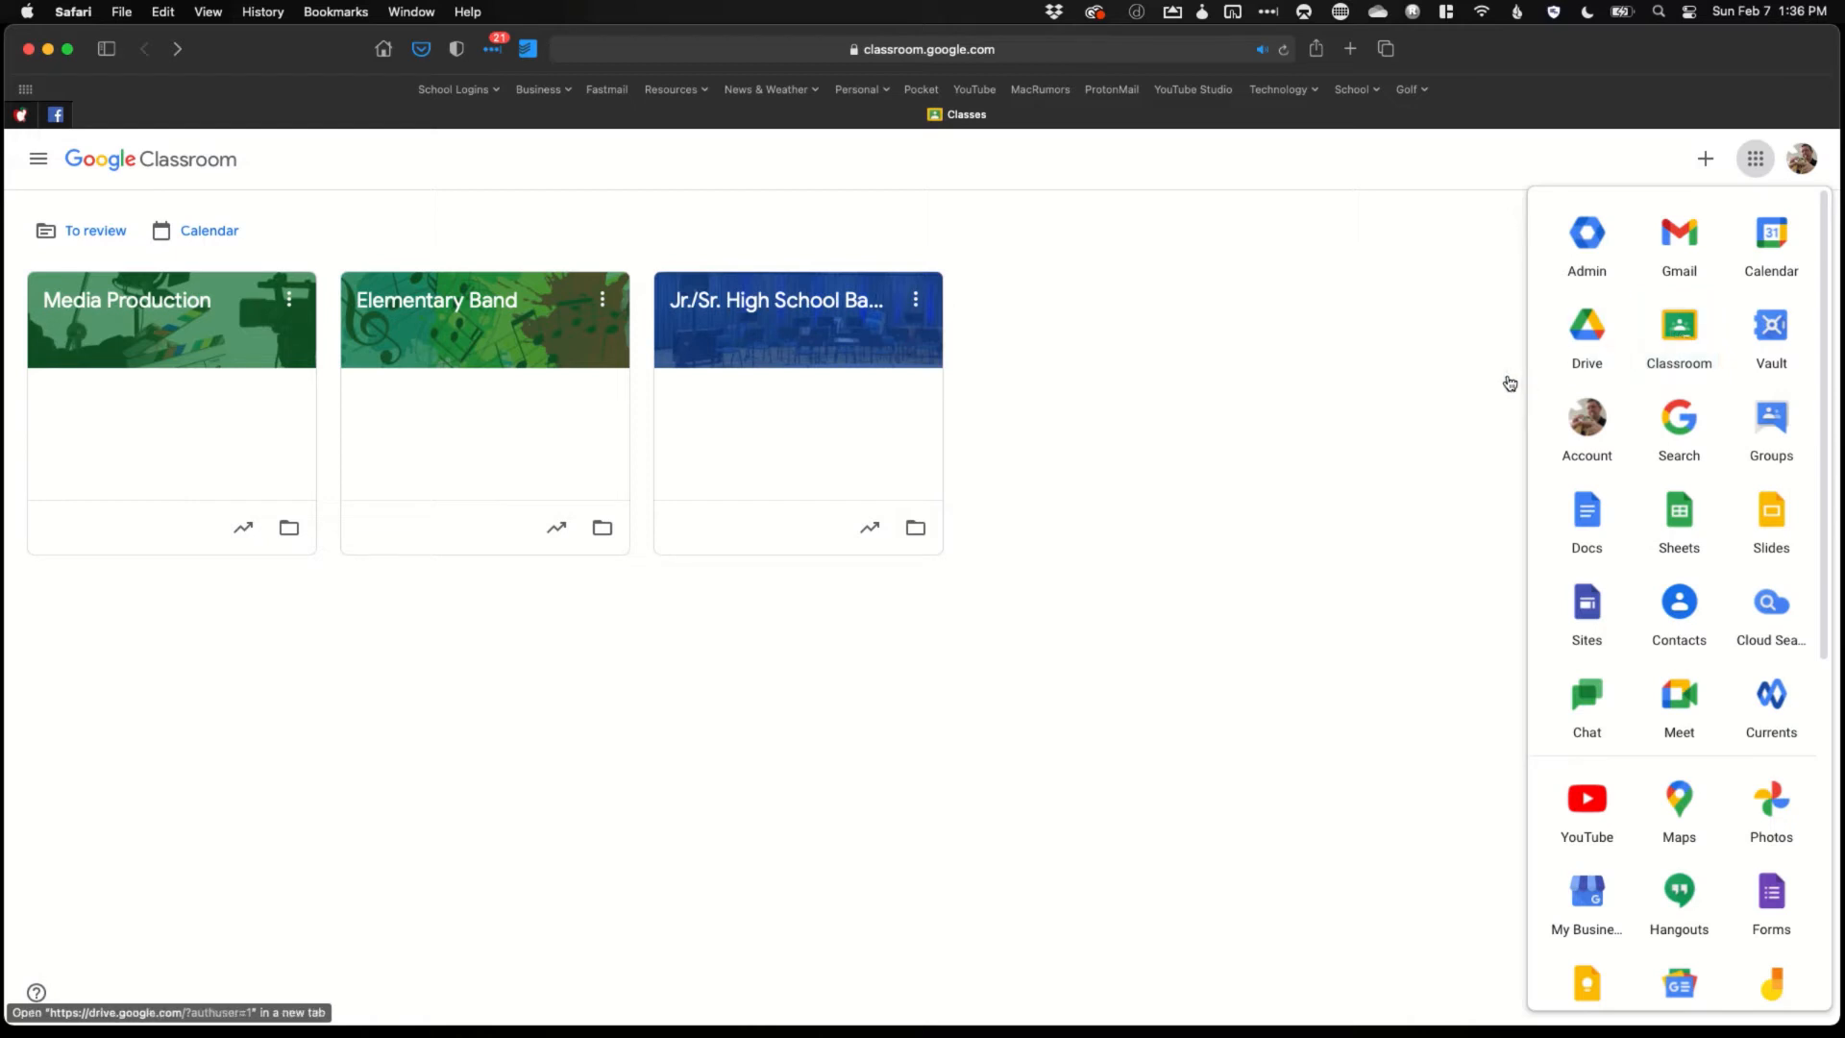
left_click(1412, 402)
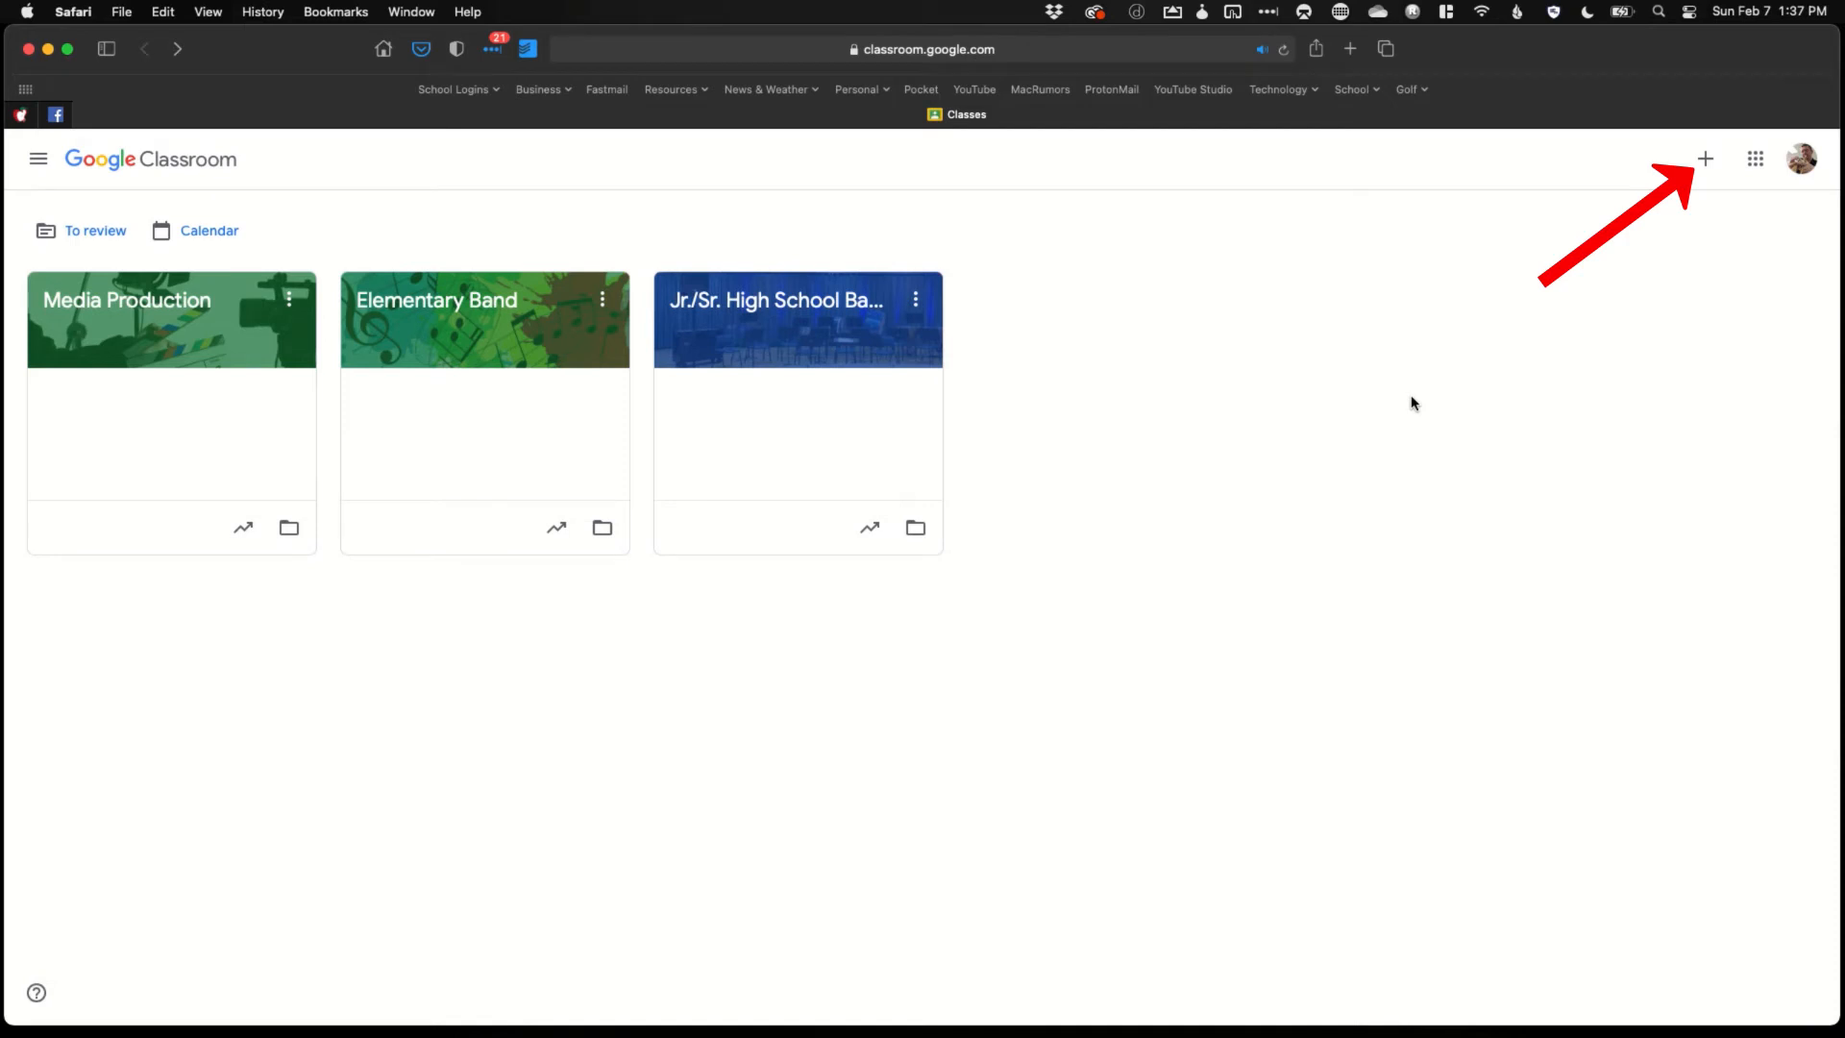
Show the + menu offering Join class and Create class
left_click(1696, 173)
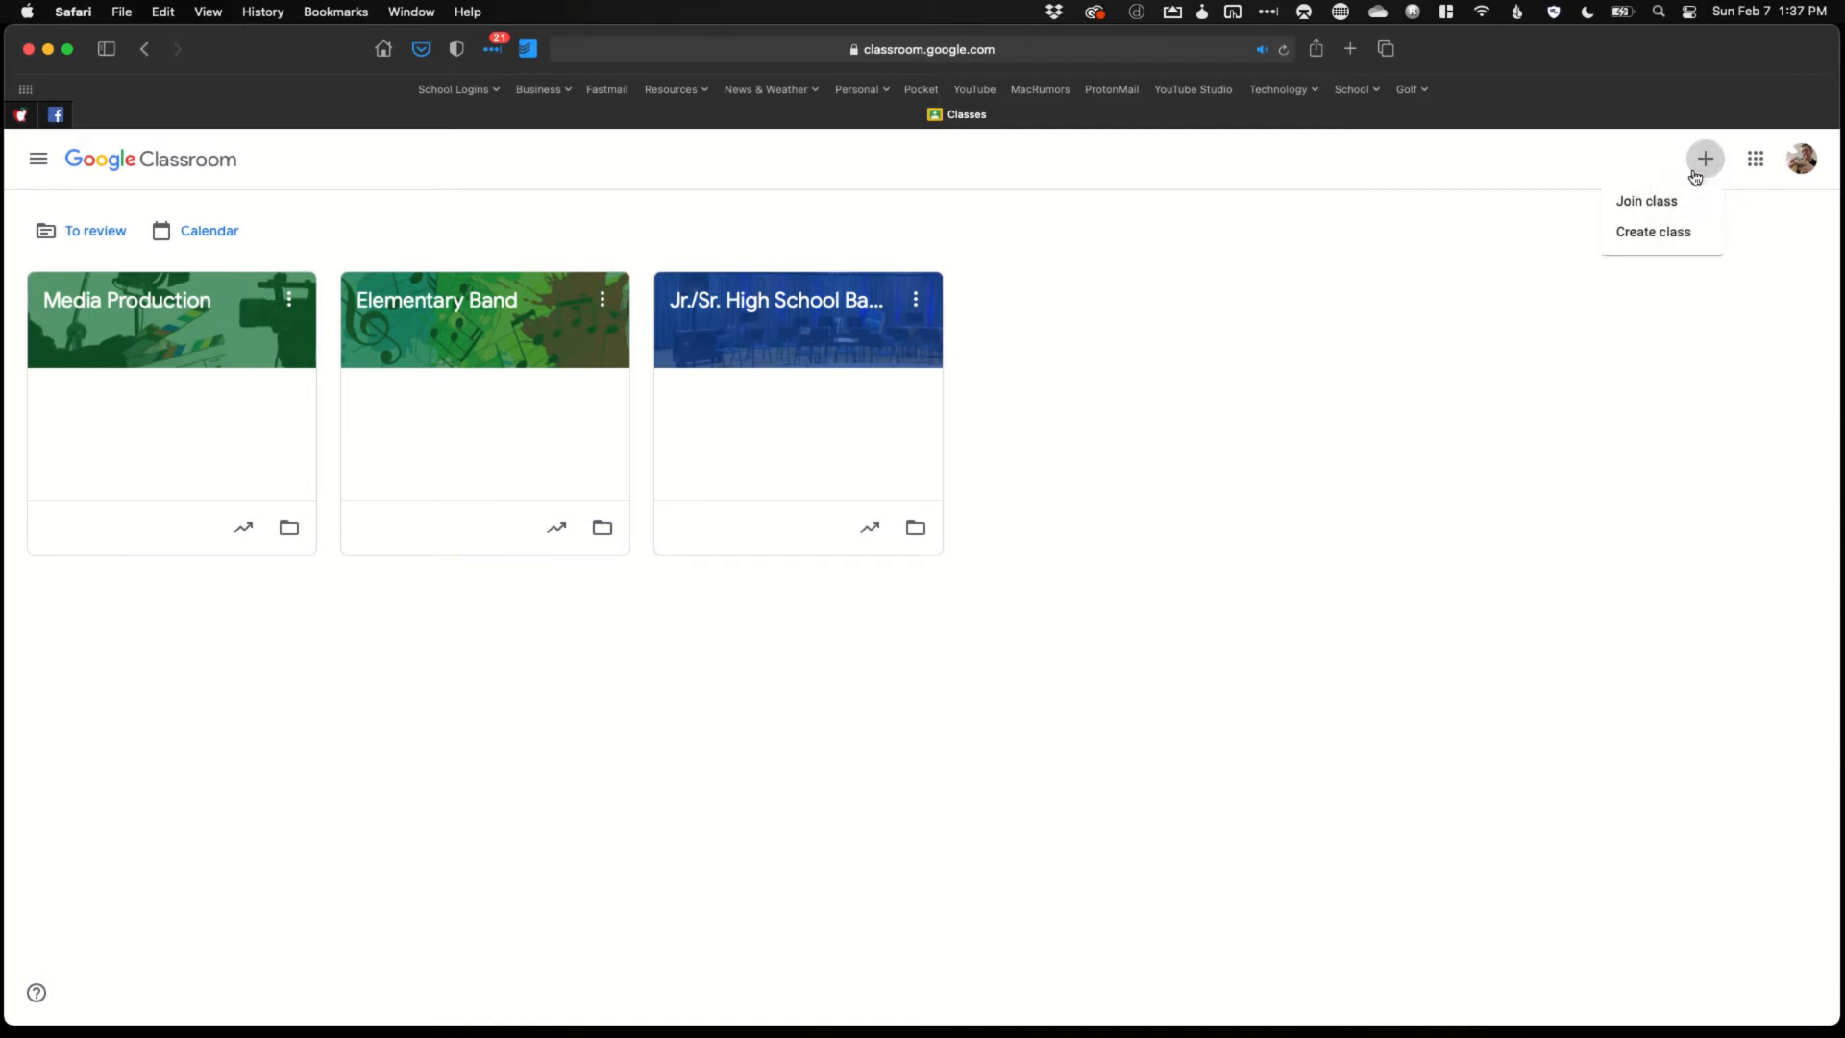
Start a new class named Test Class 101 with section 002
left_click(1694, 237)
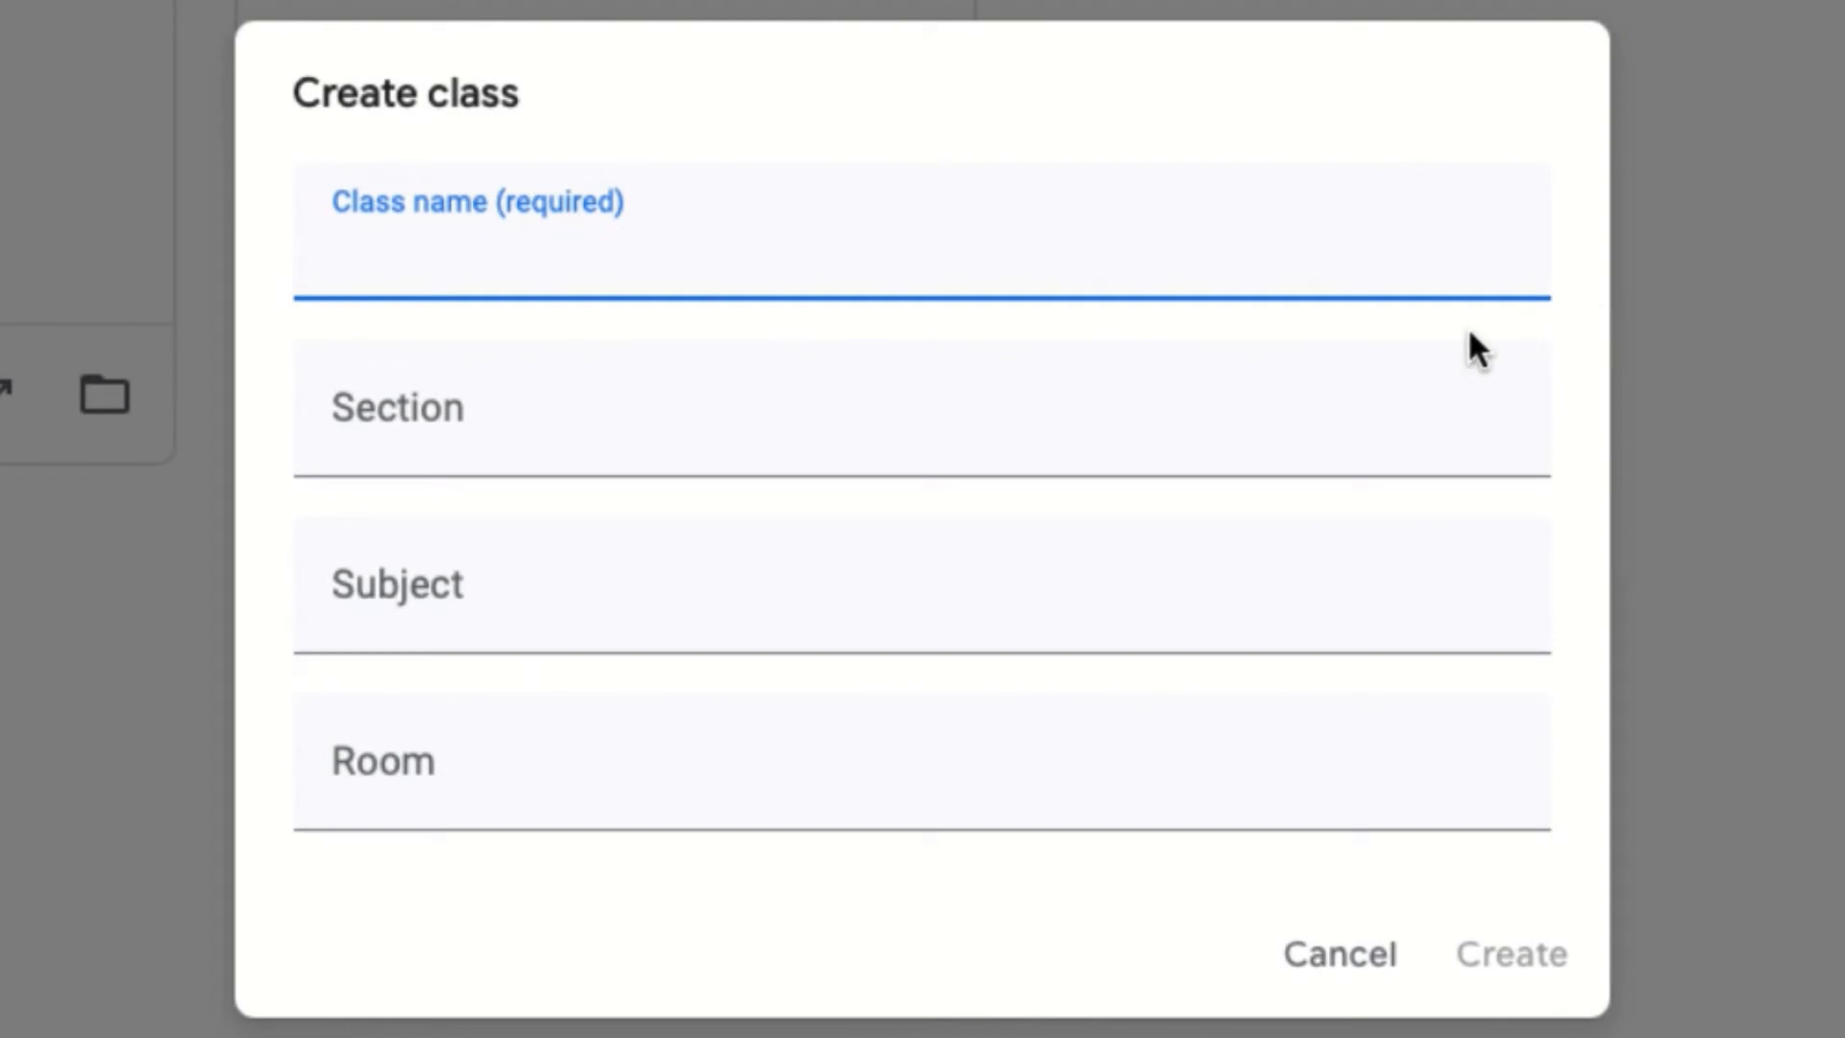
type("Test Class 202")
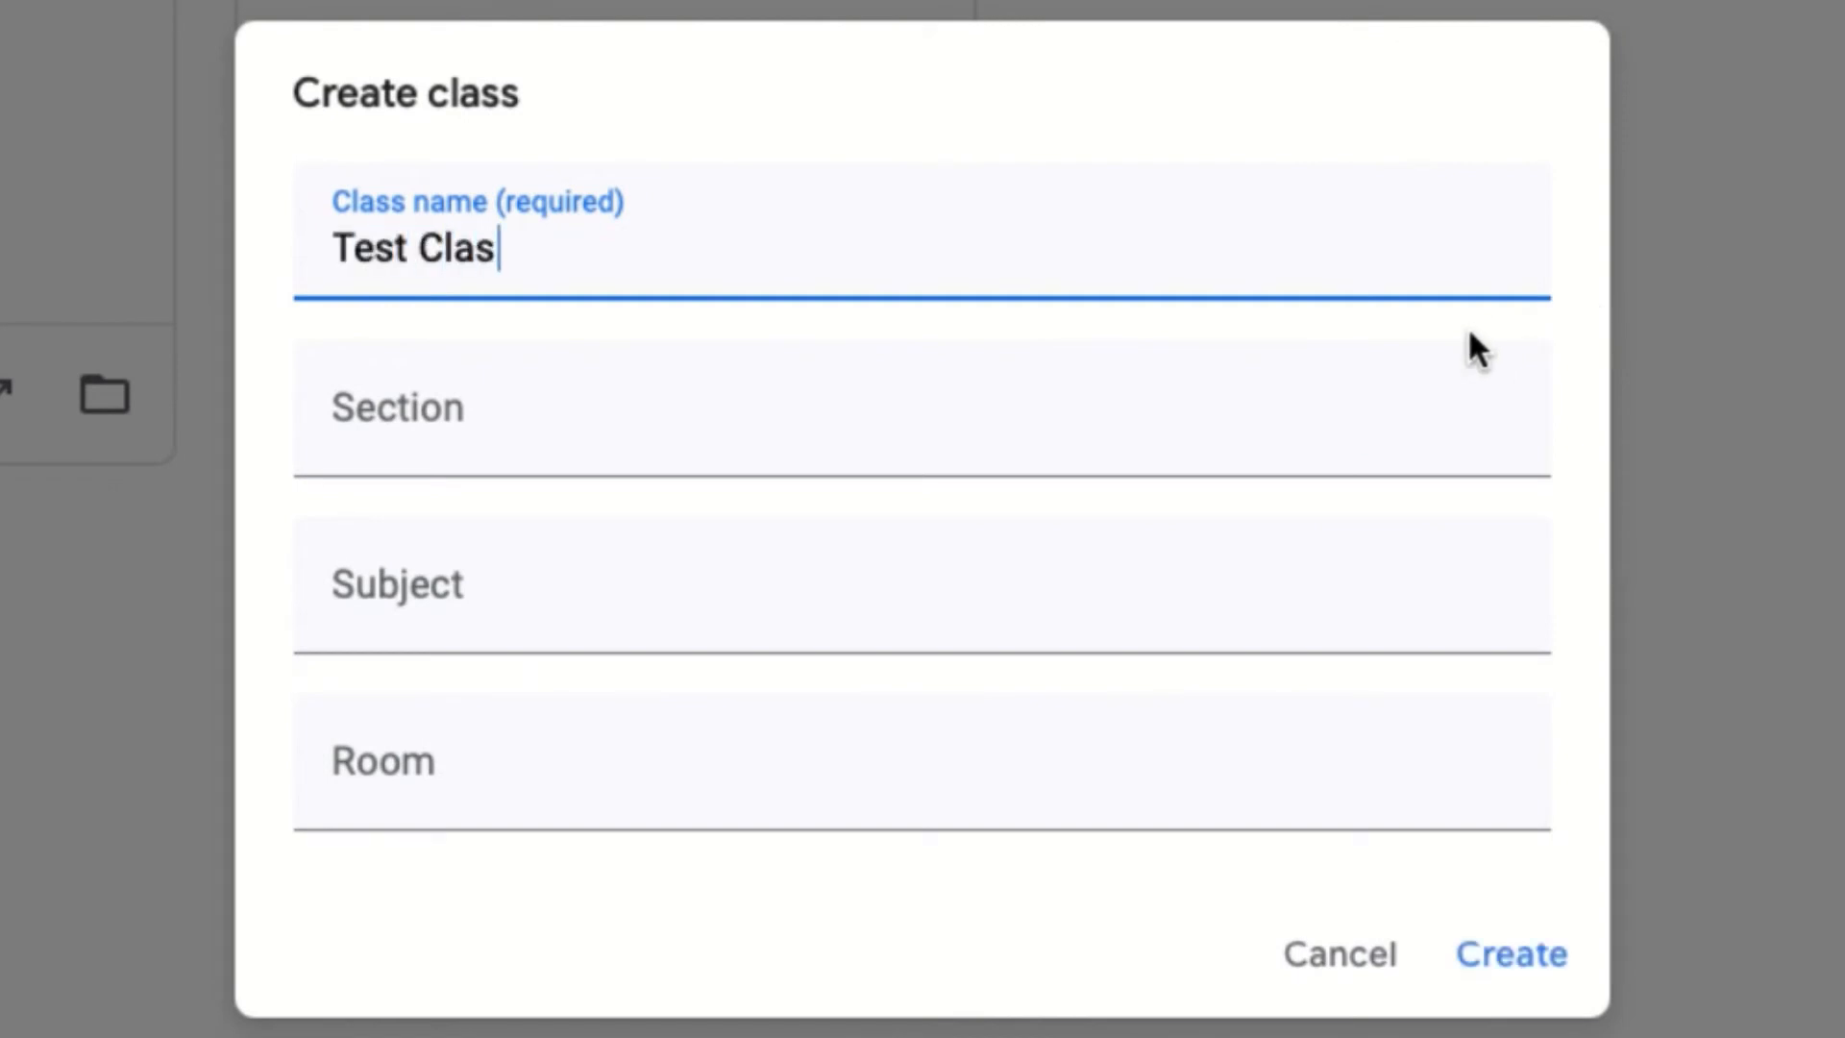
key("BackSpace")
key("BackSpace")
key("BackSpace")
type("101")
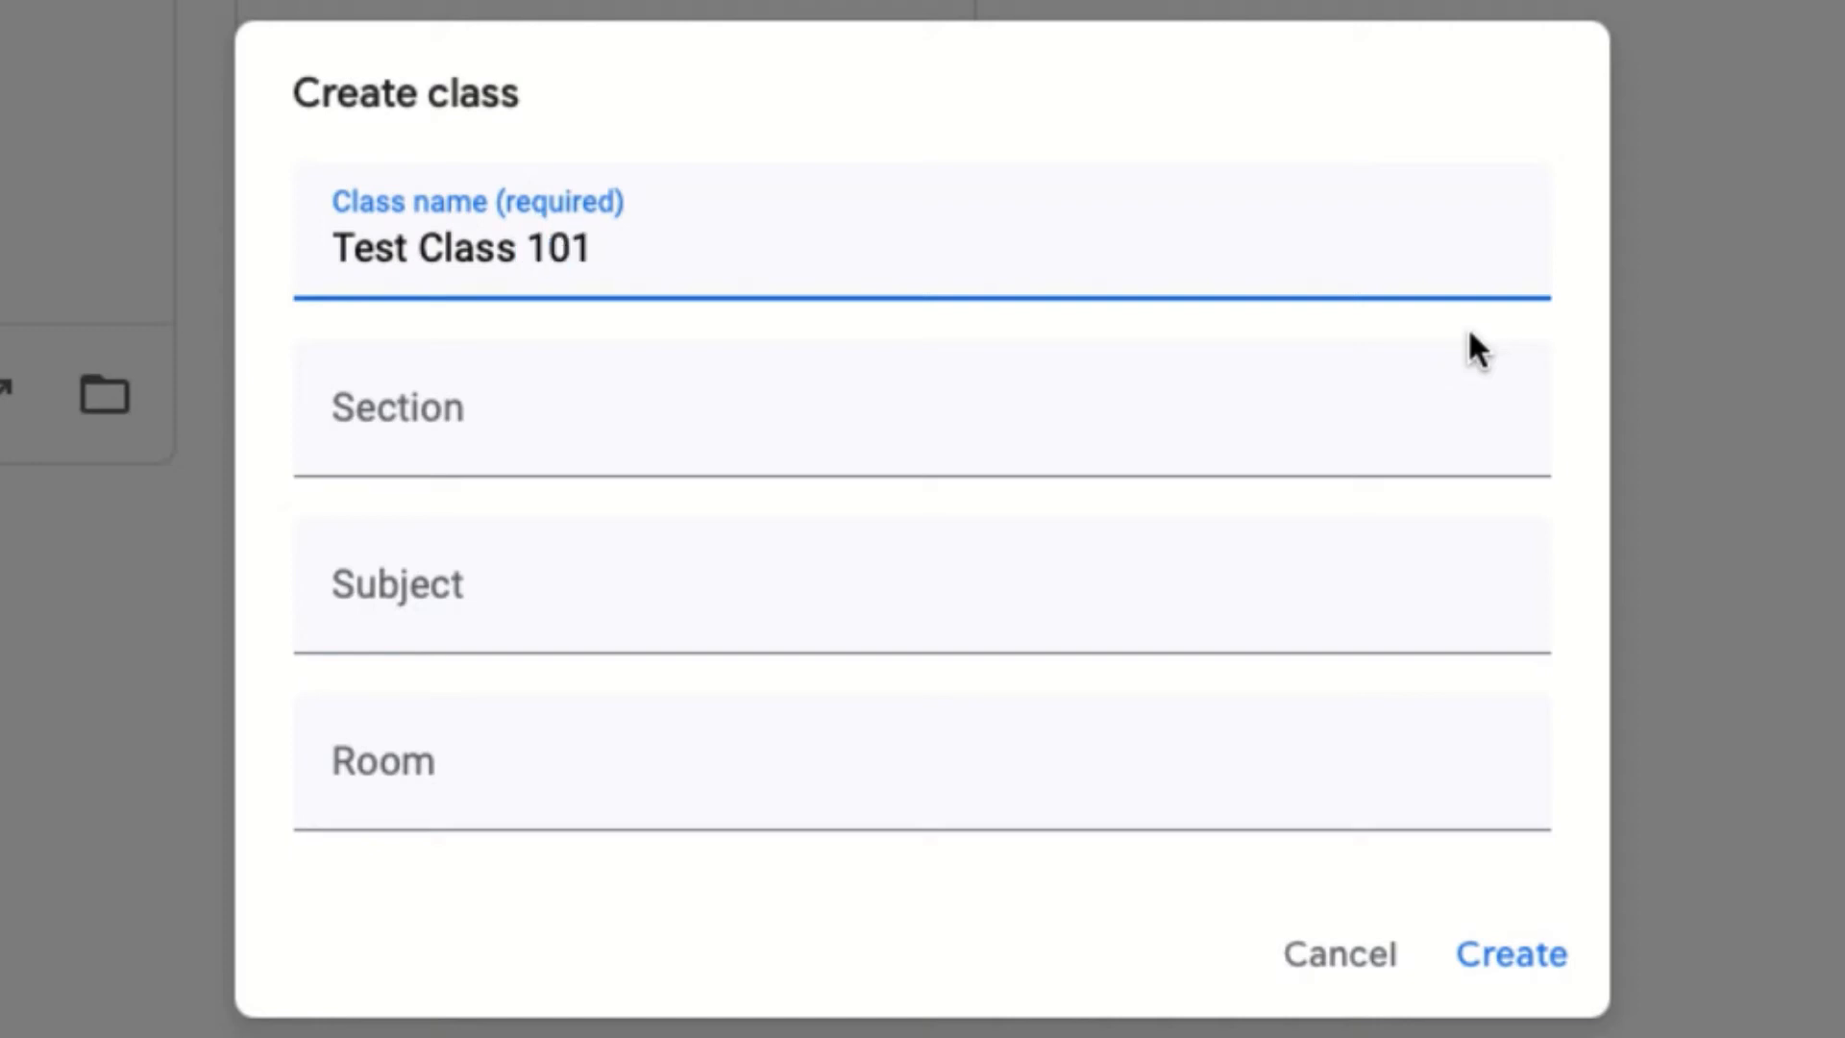
left_click(1184, 452)
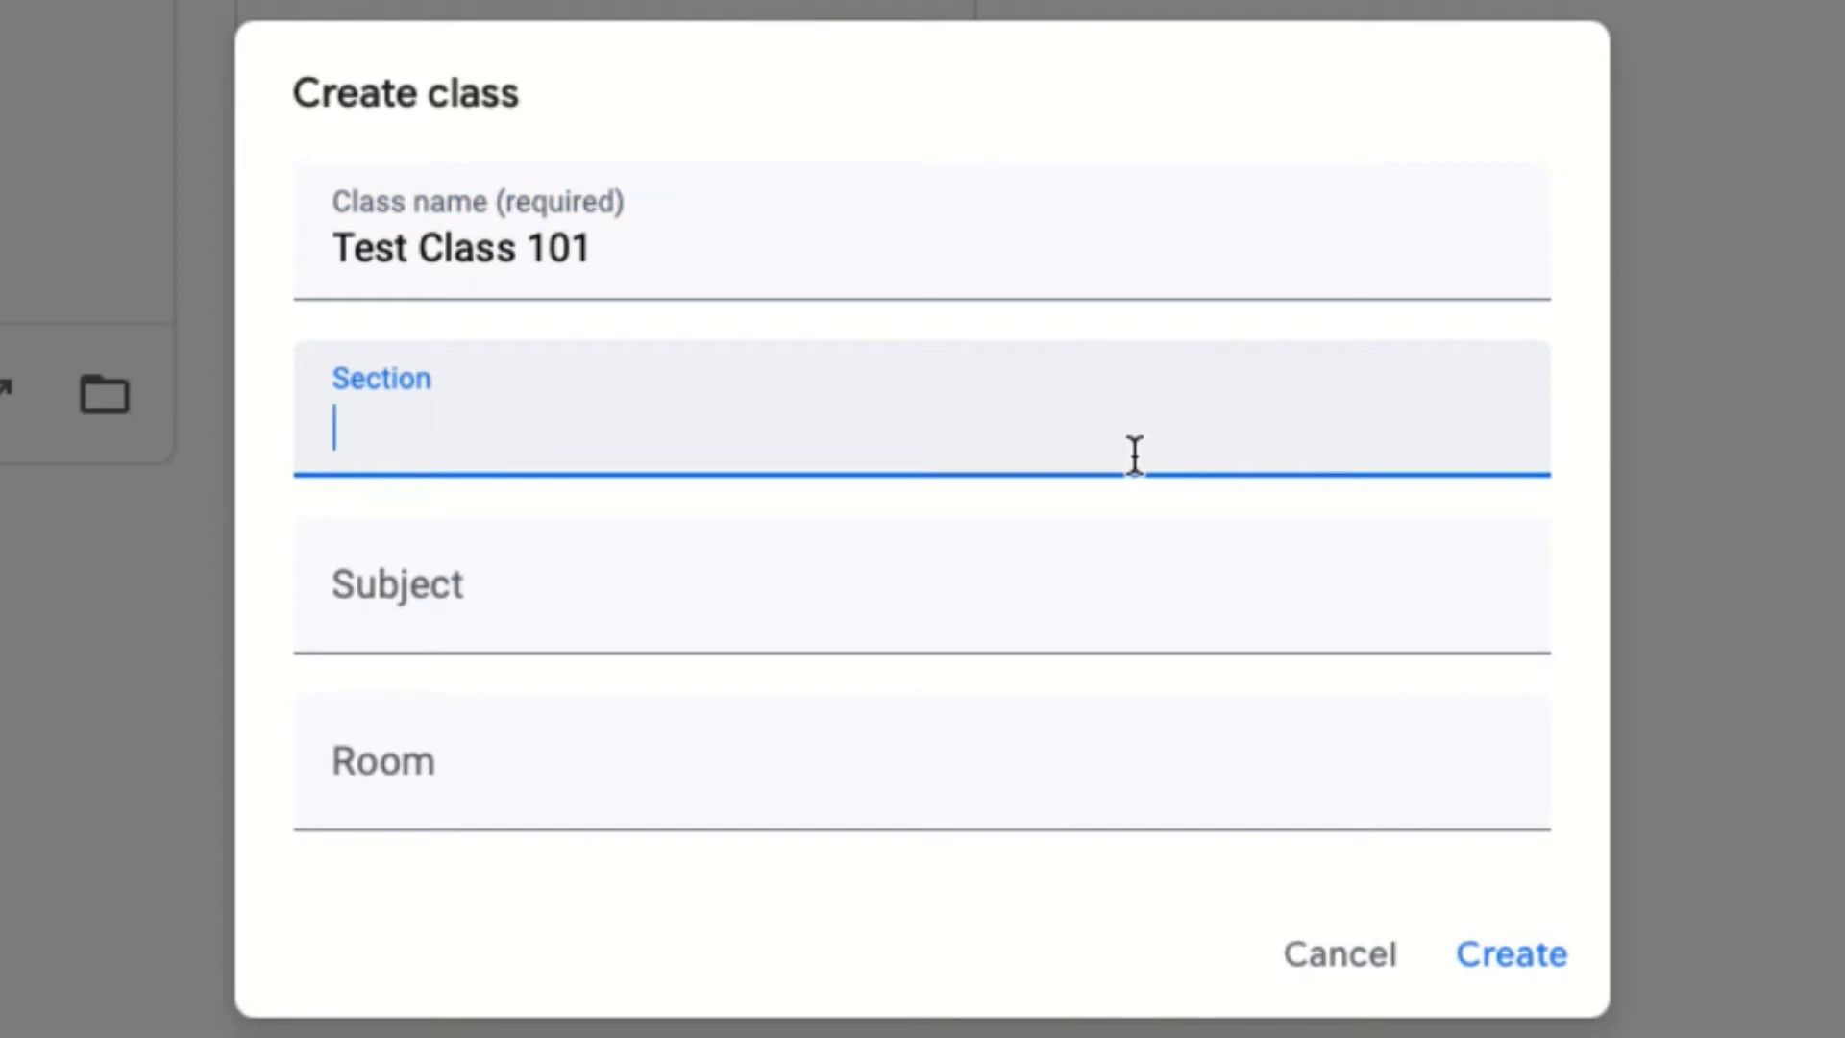
type("002")
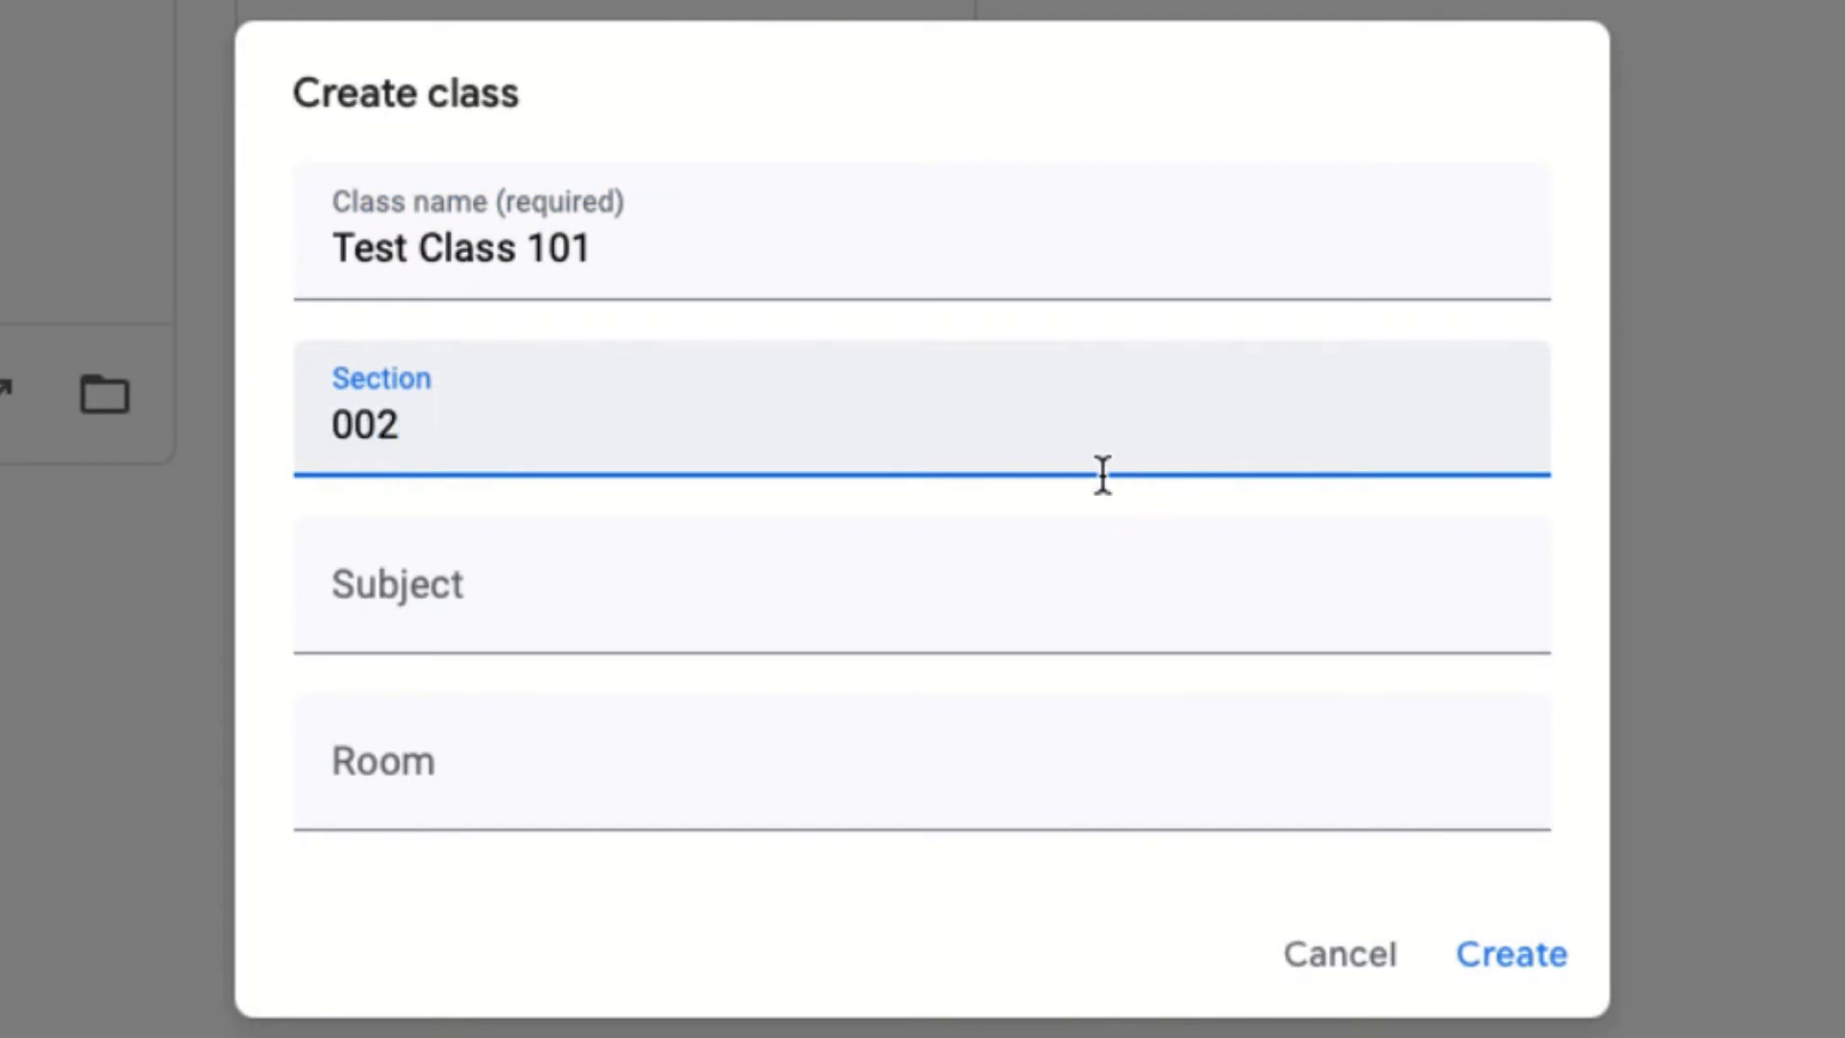
Set subject Music Theory and room 14, then create the class
left_click(821, 629)
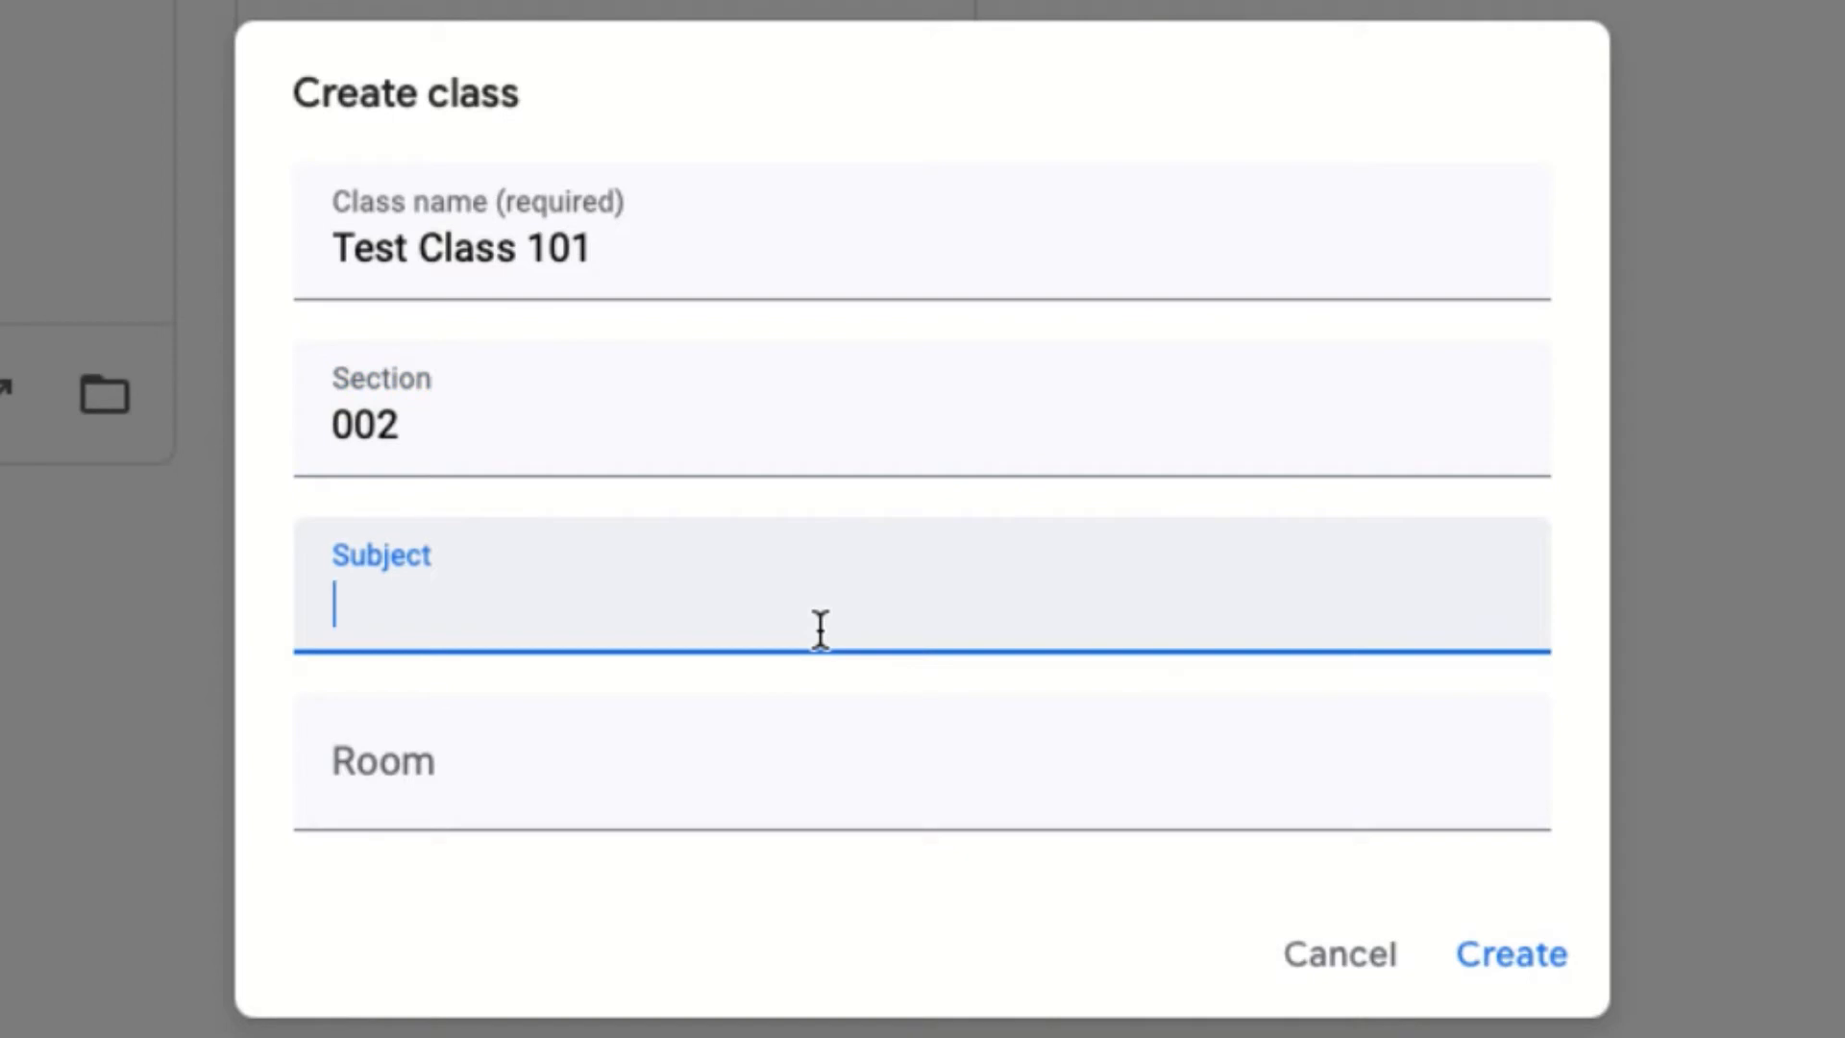
type("Music")
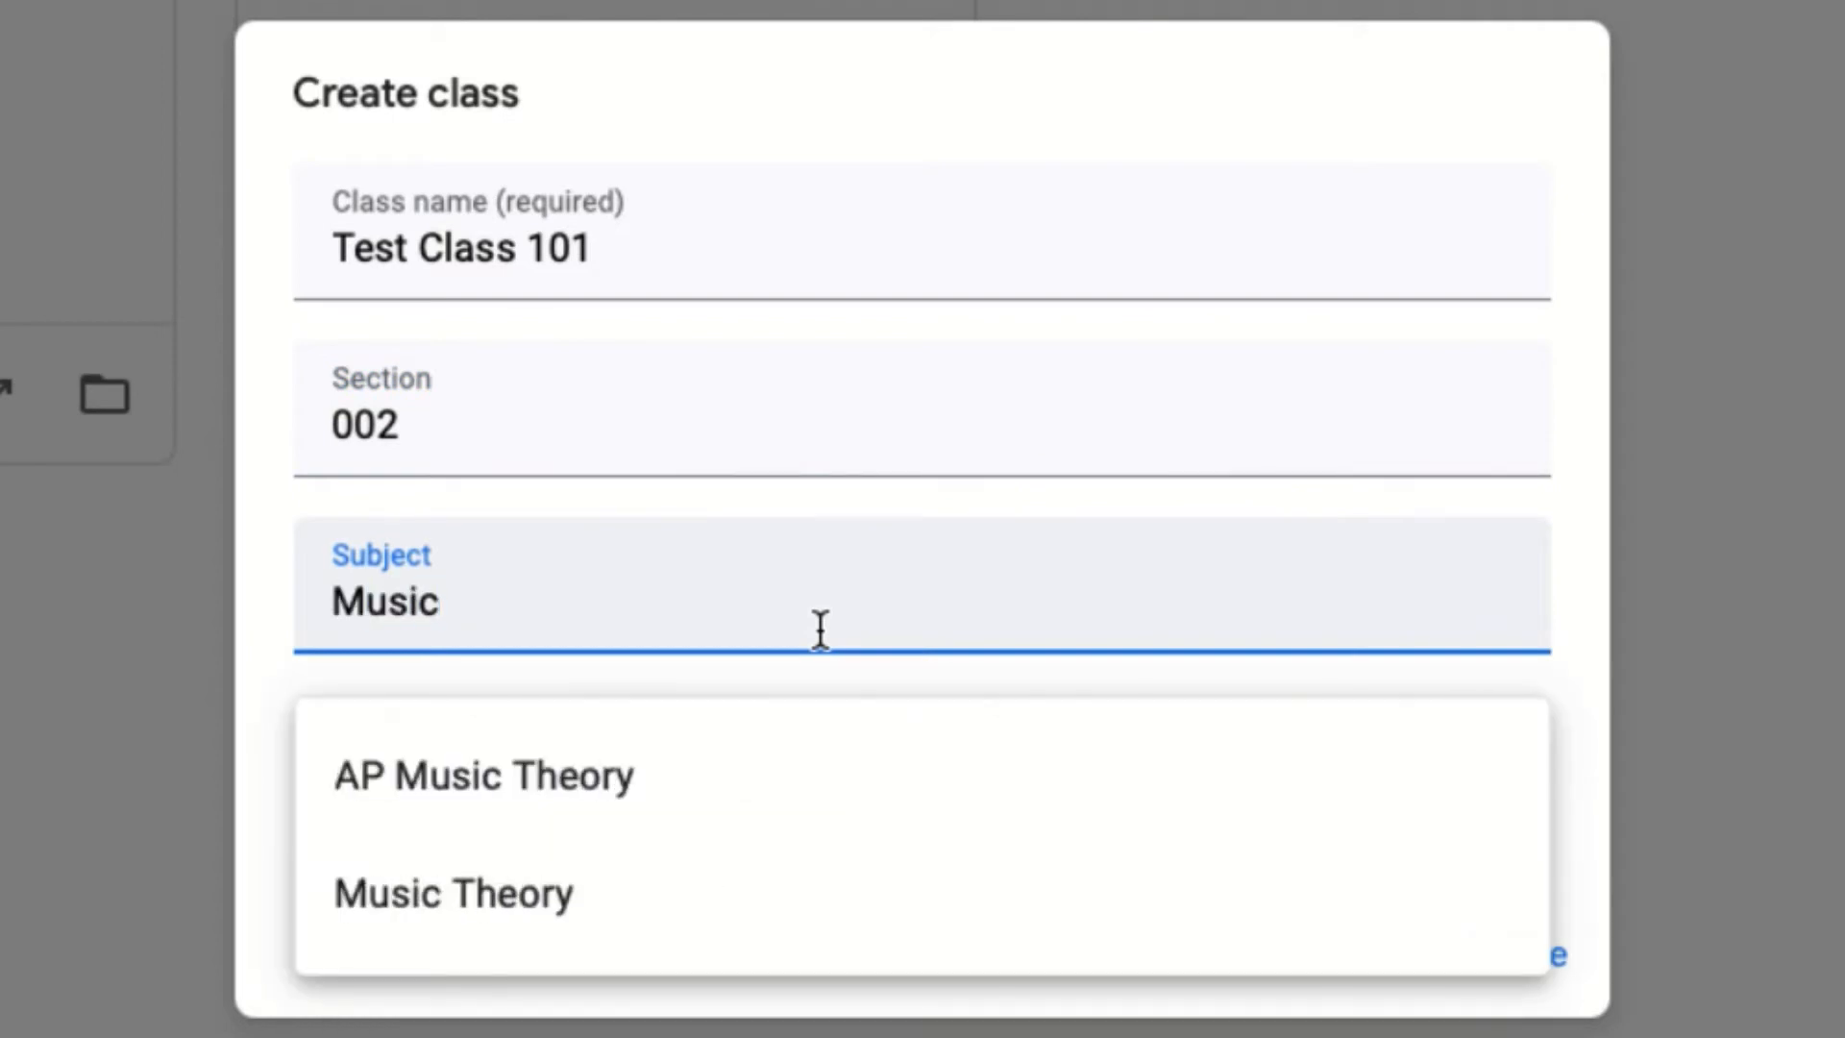
left_click(701, 897)
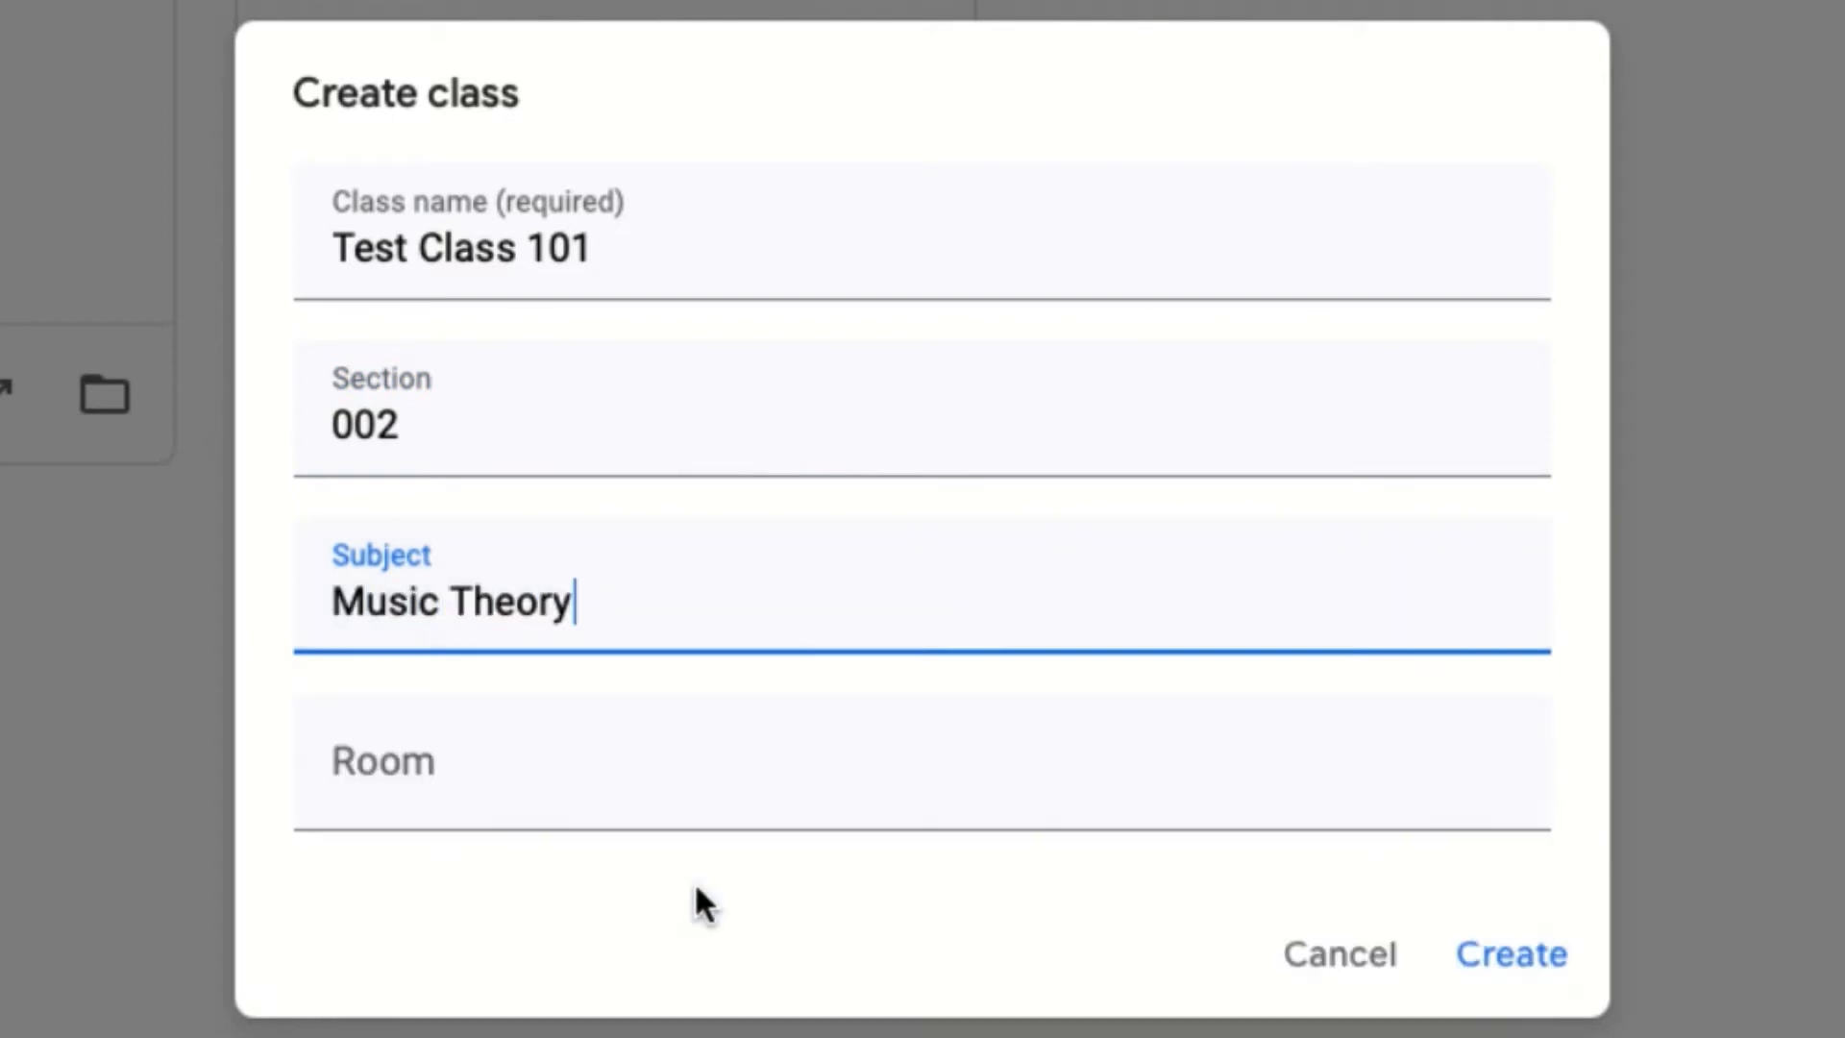
left_click(519, 780)
type("14")
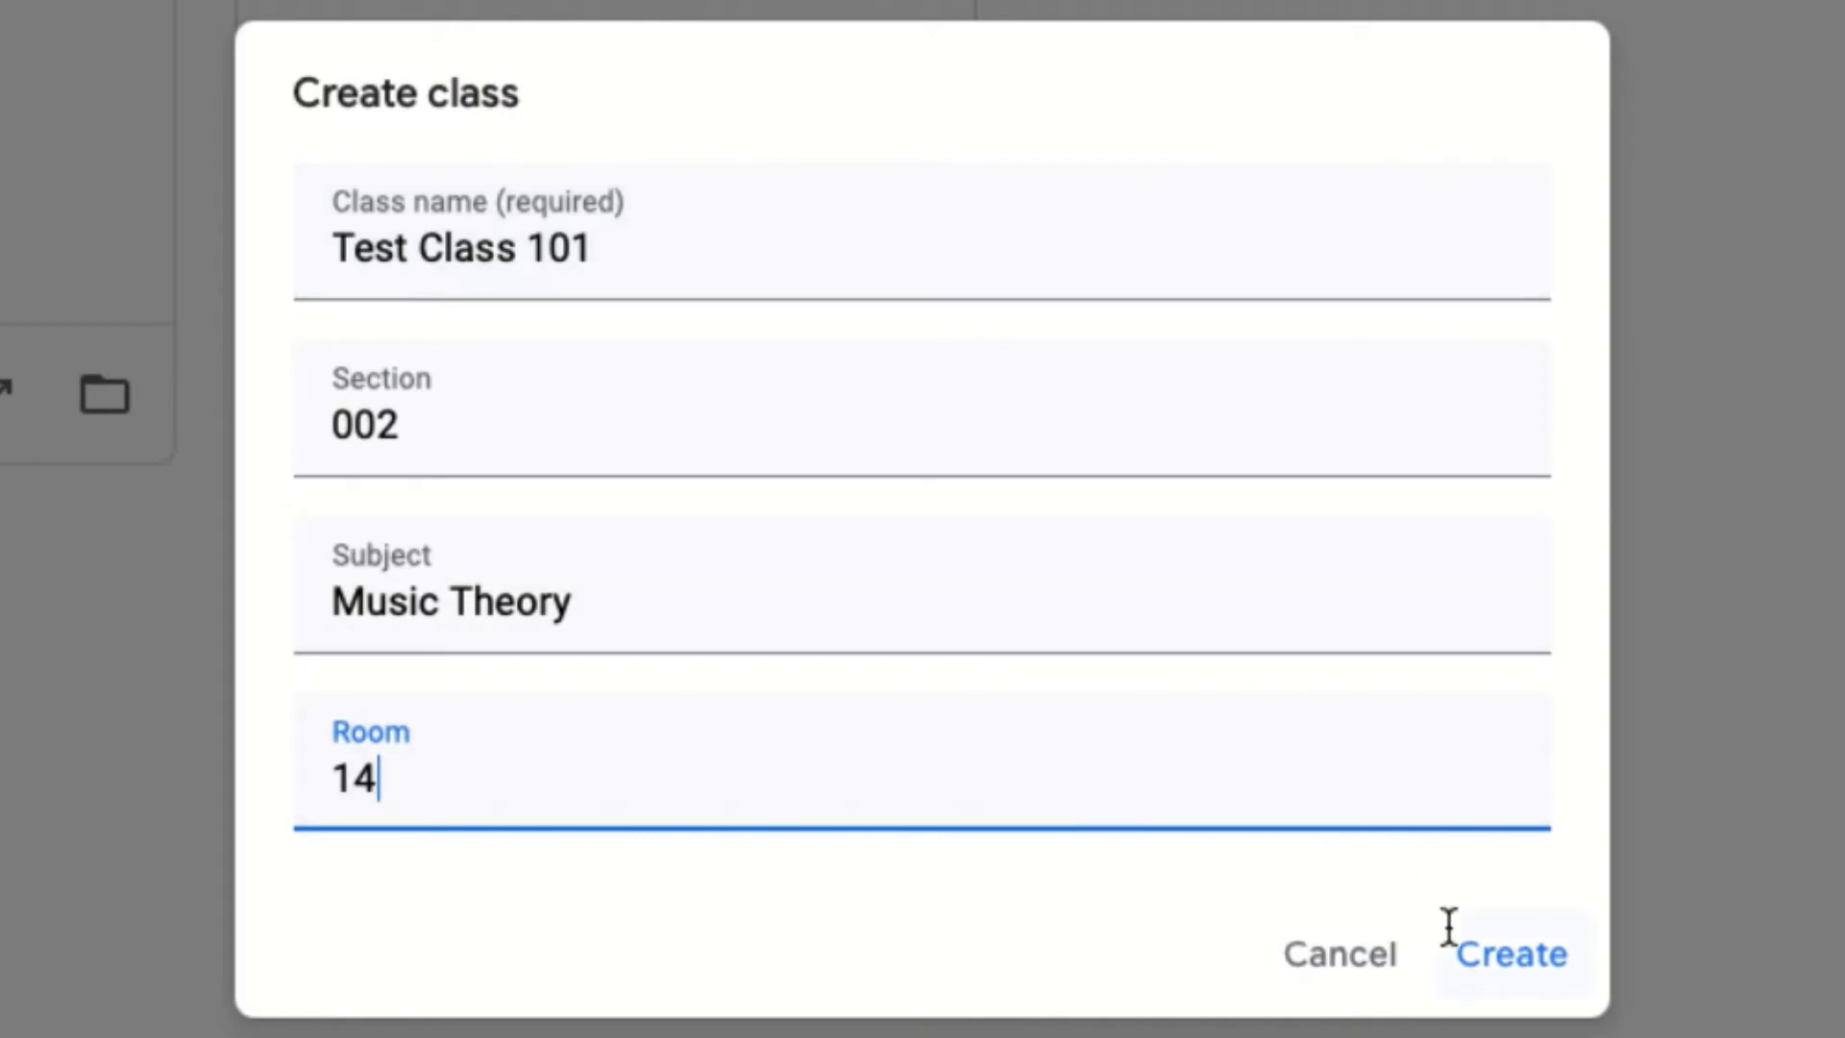
left_click(1492, 956)
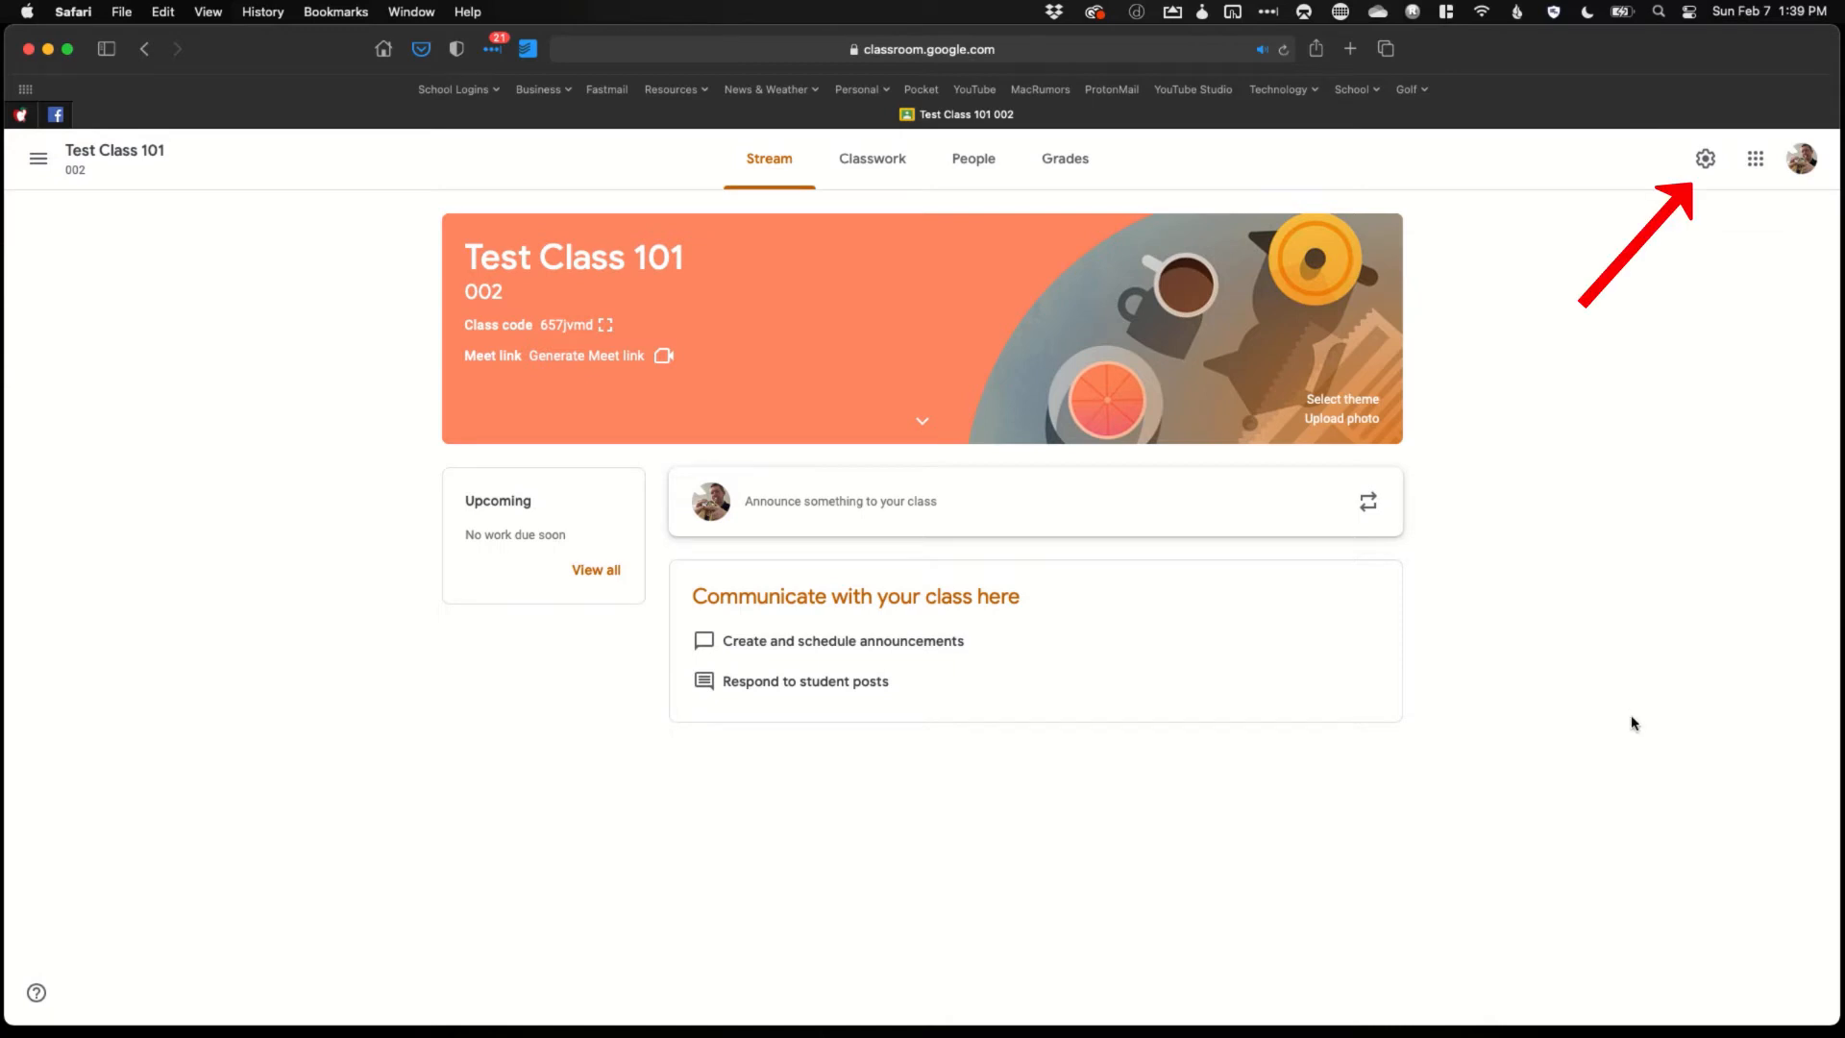
Open Class settings for Test Class 101 with the gear icon
left_click(1705, 162)
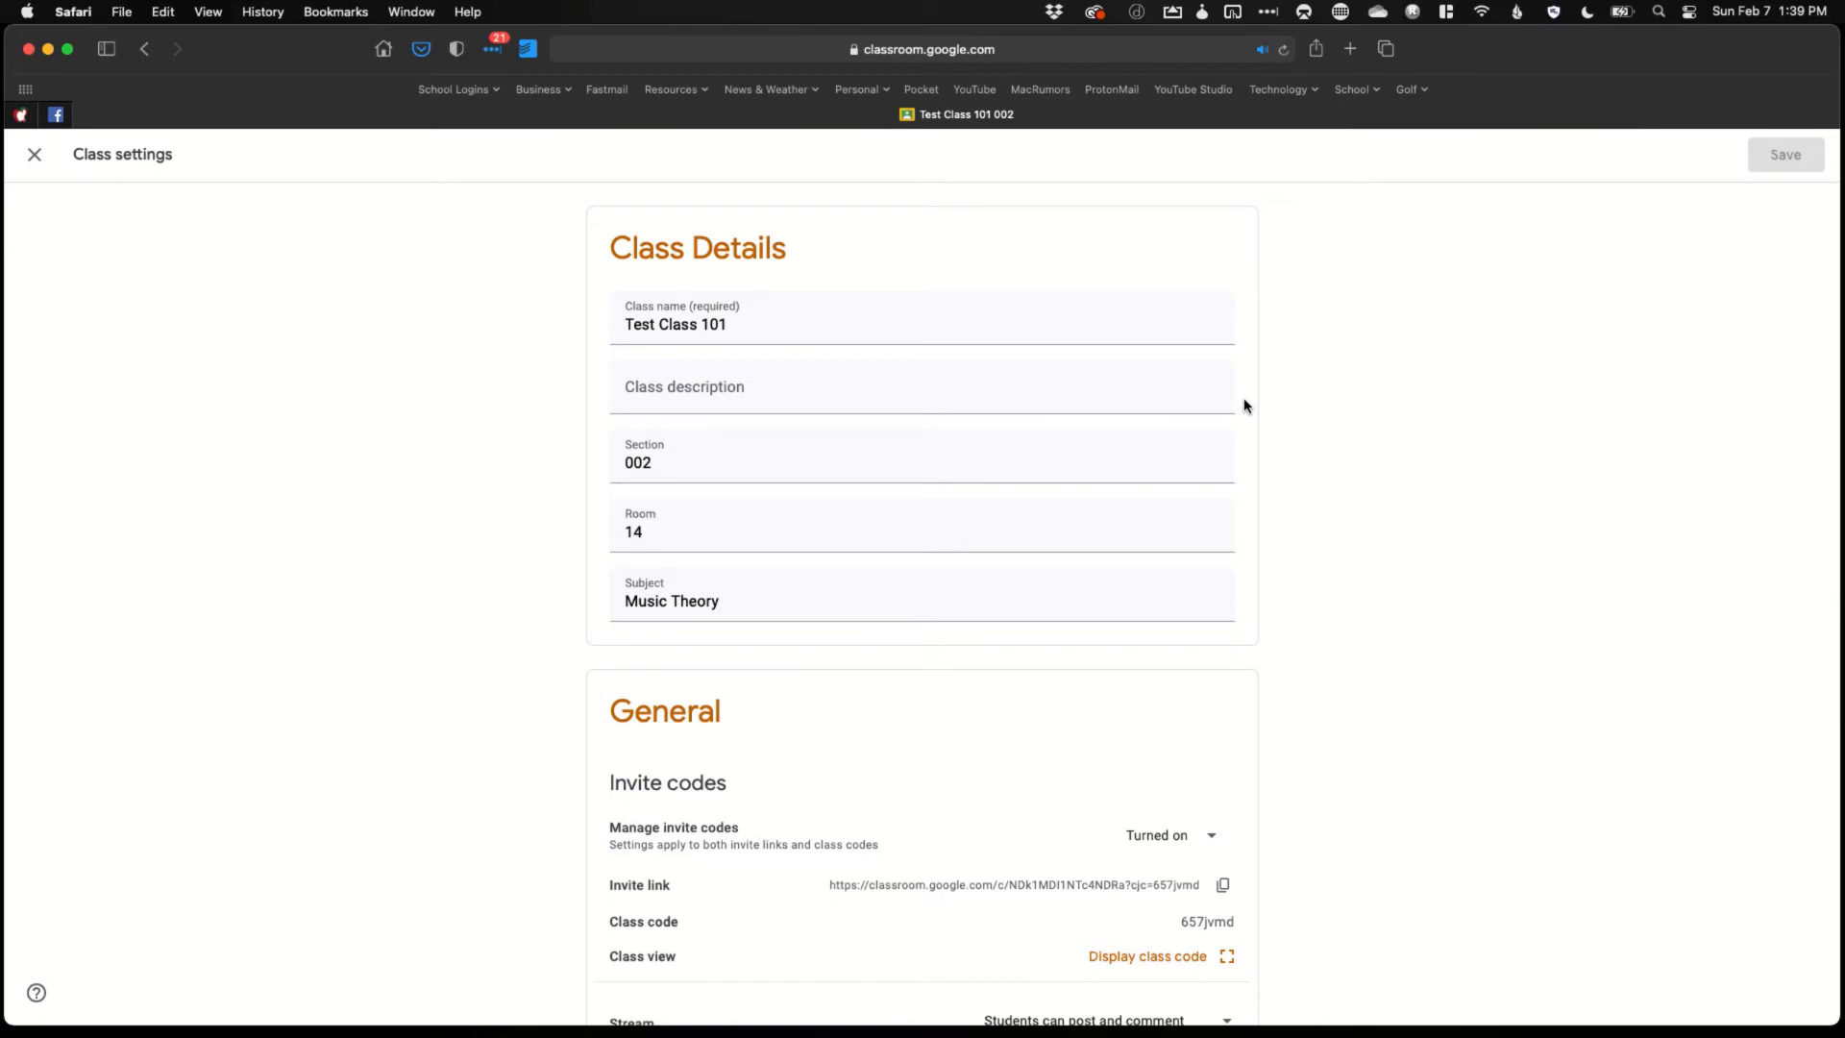
Check the invite code options without changes, then display the class code enlarged
scroll(1288, 517, "down", 5)
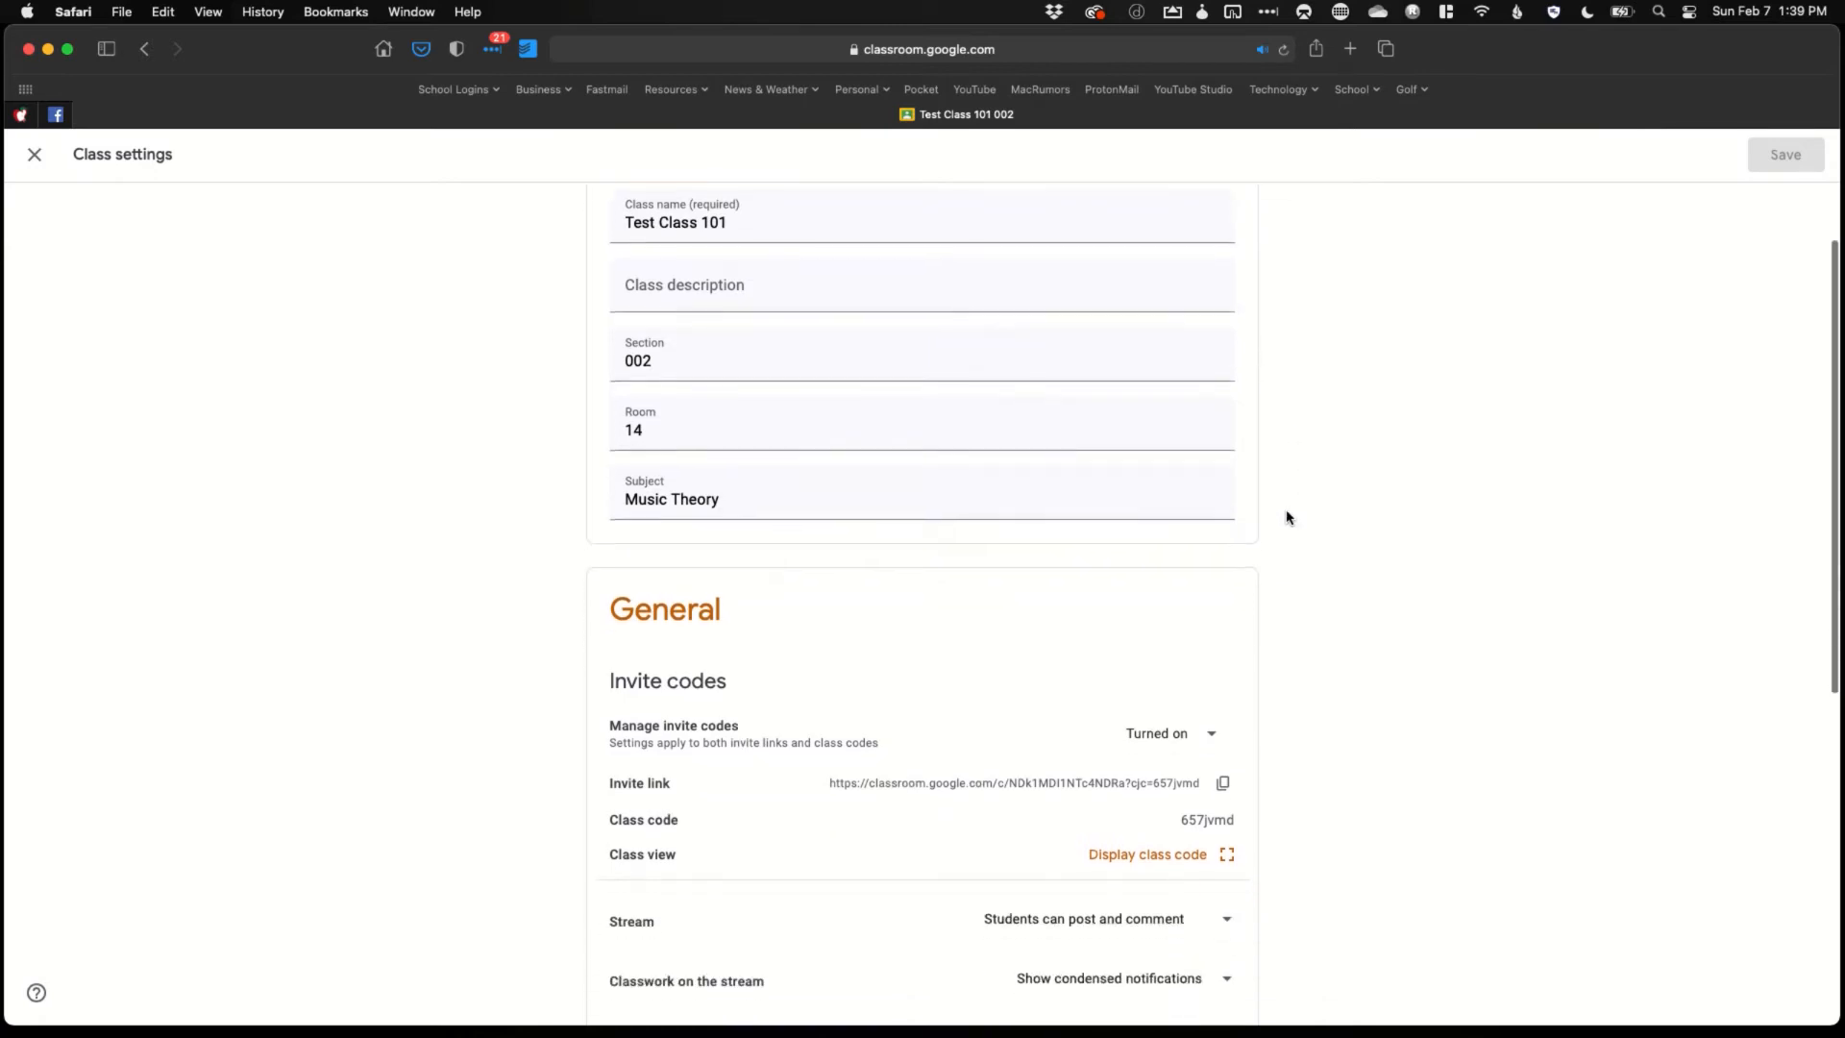
scroll(1288, 517, "down", 3)
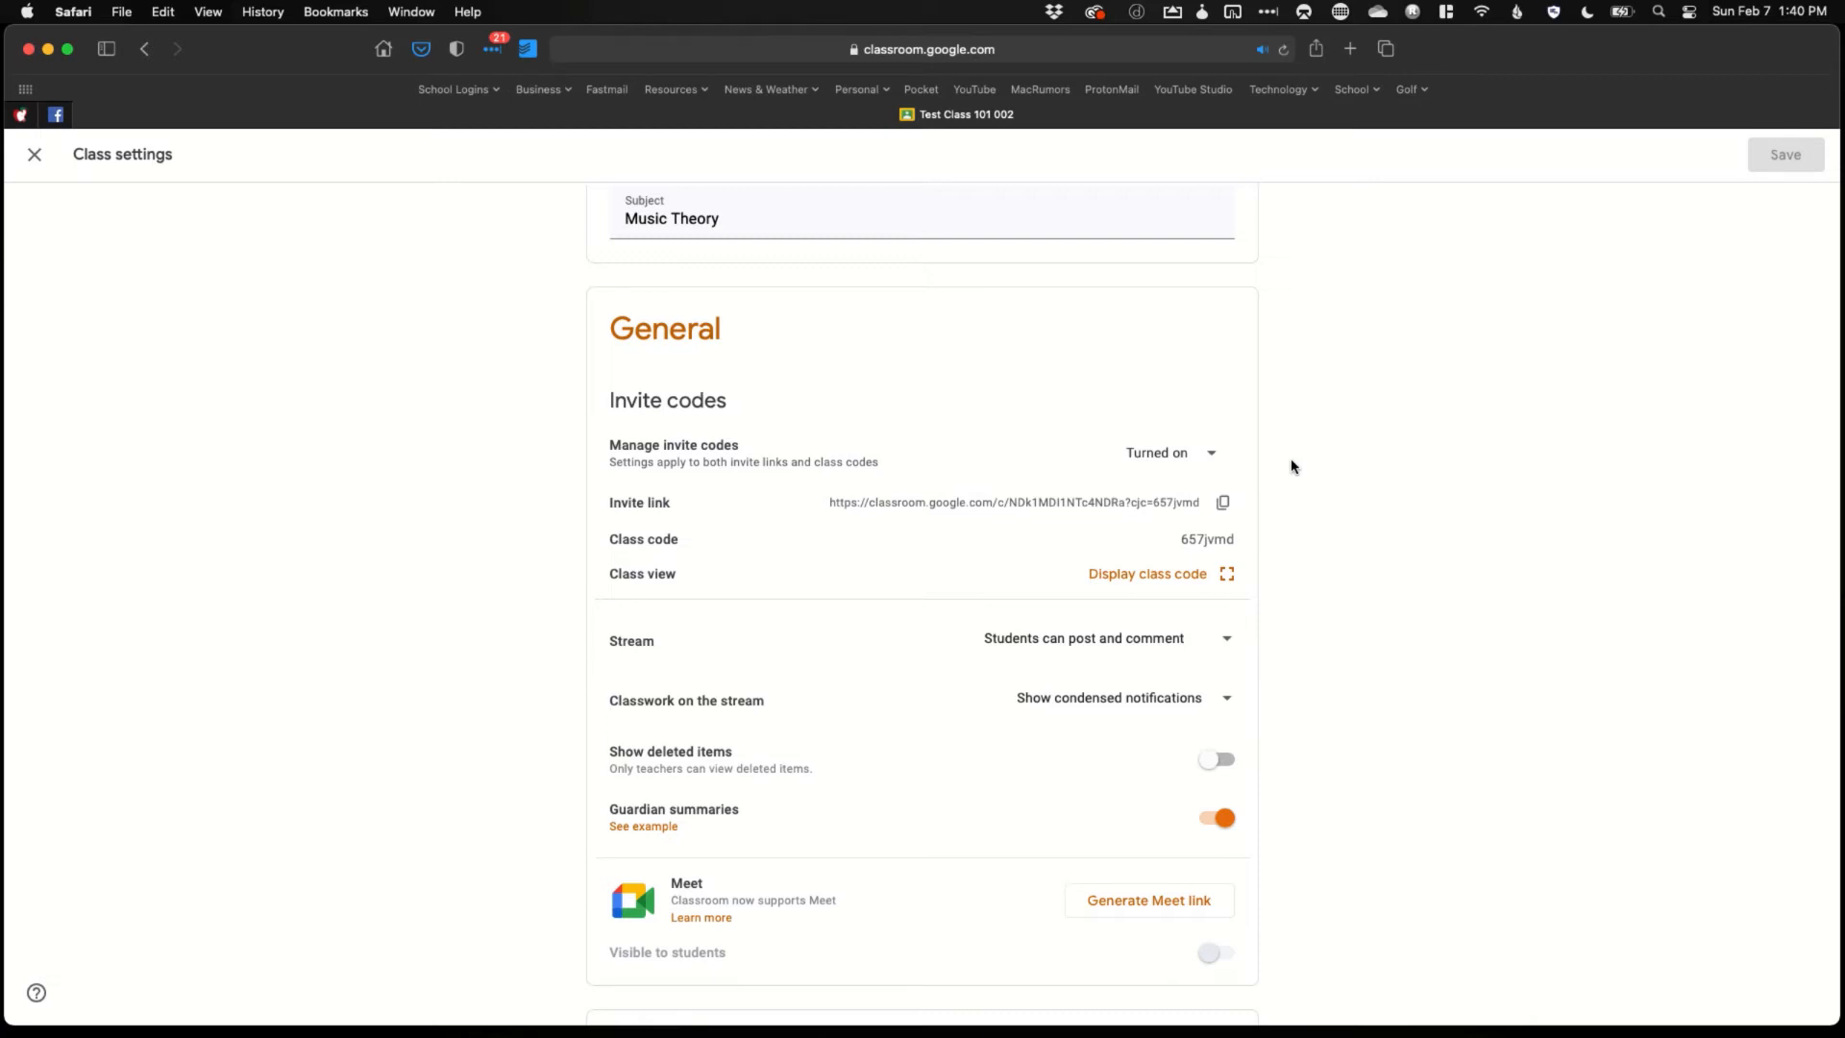
left_click(1214, 456)
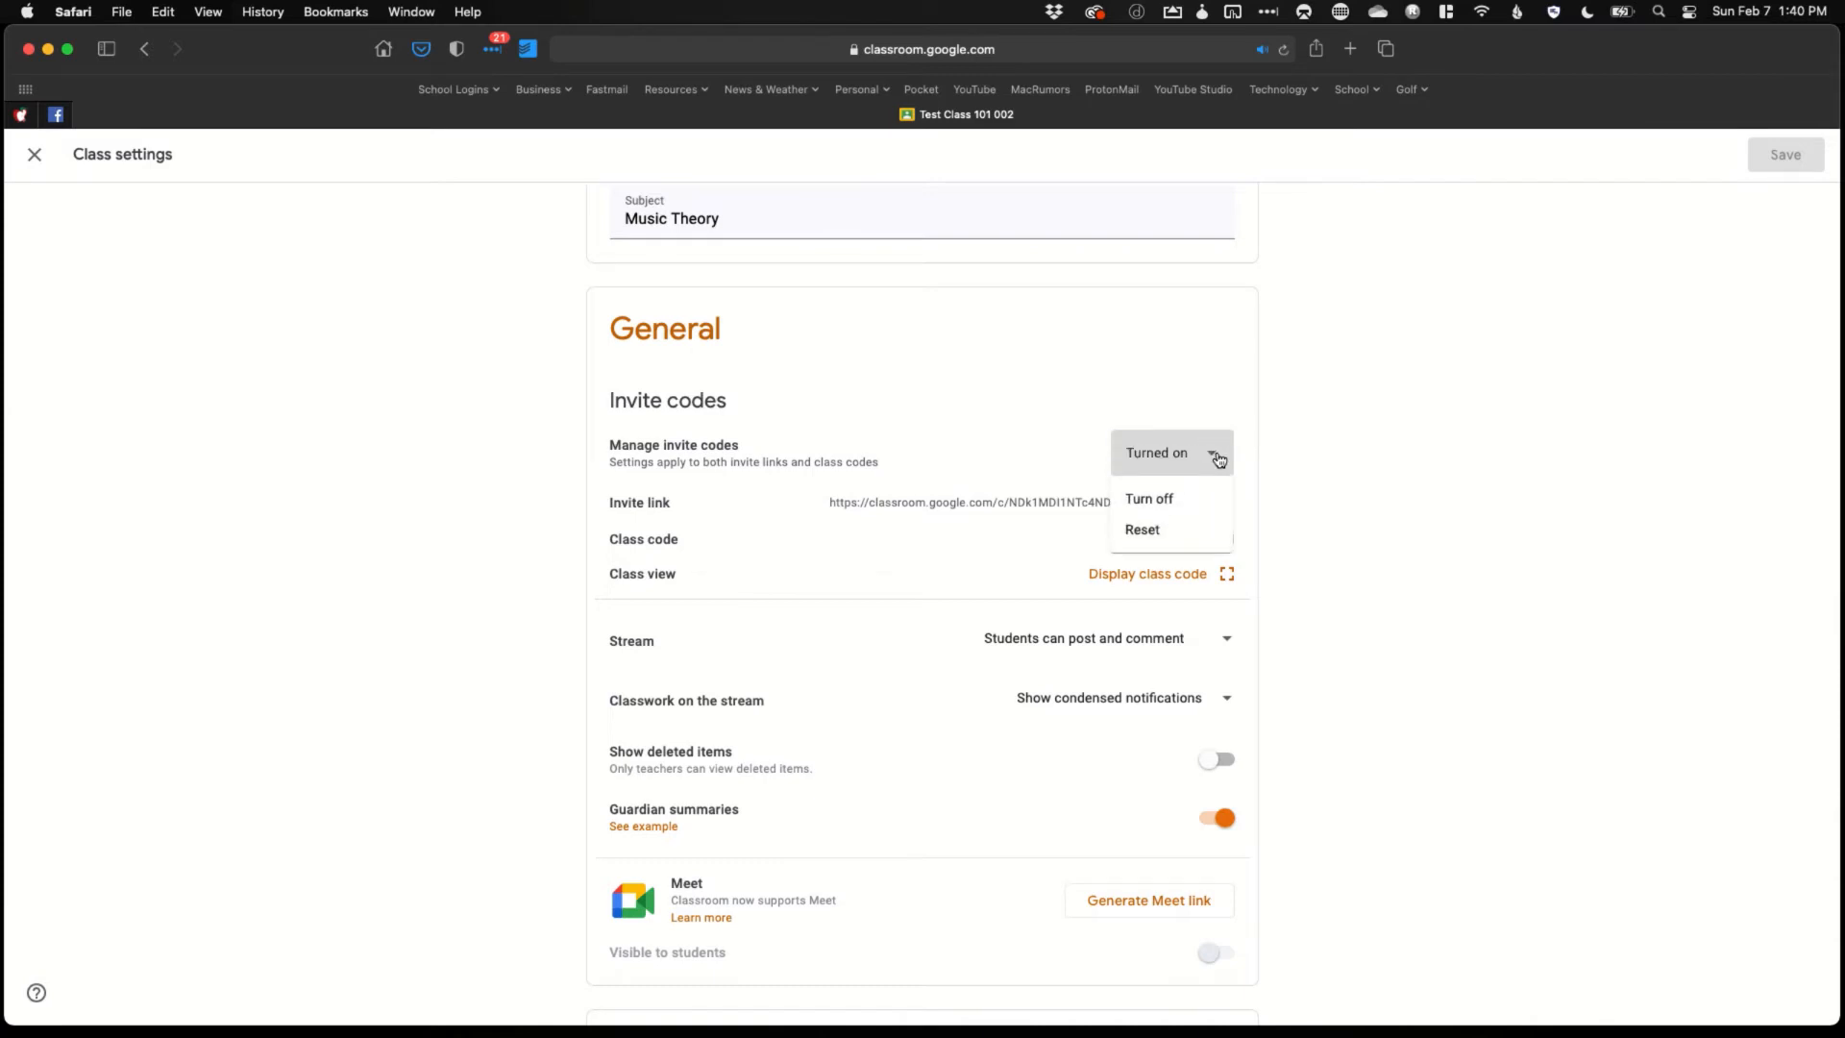
left_click(1269, 463)
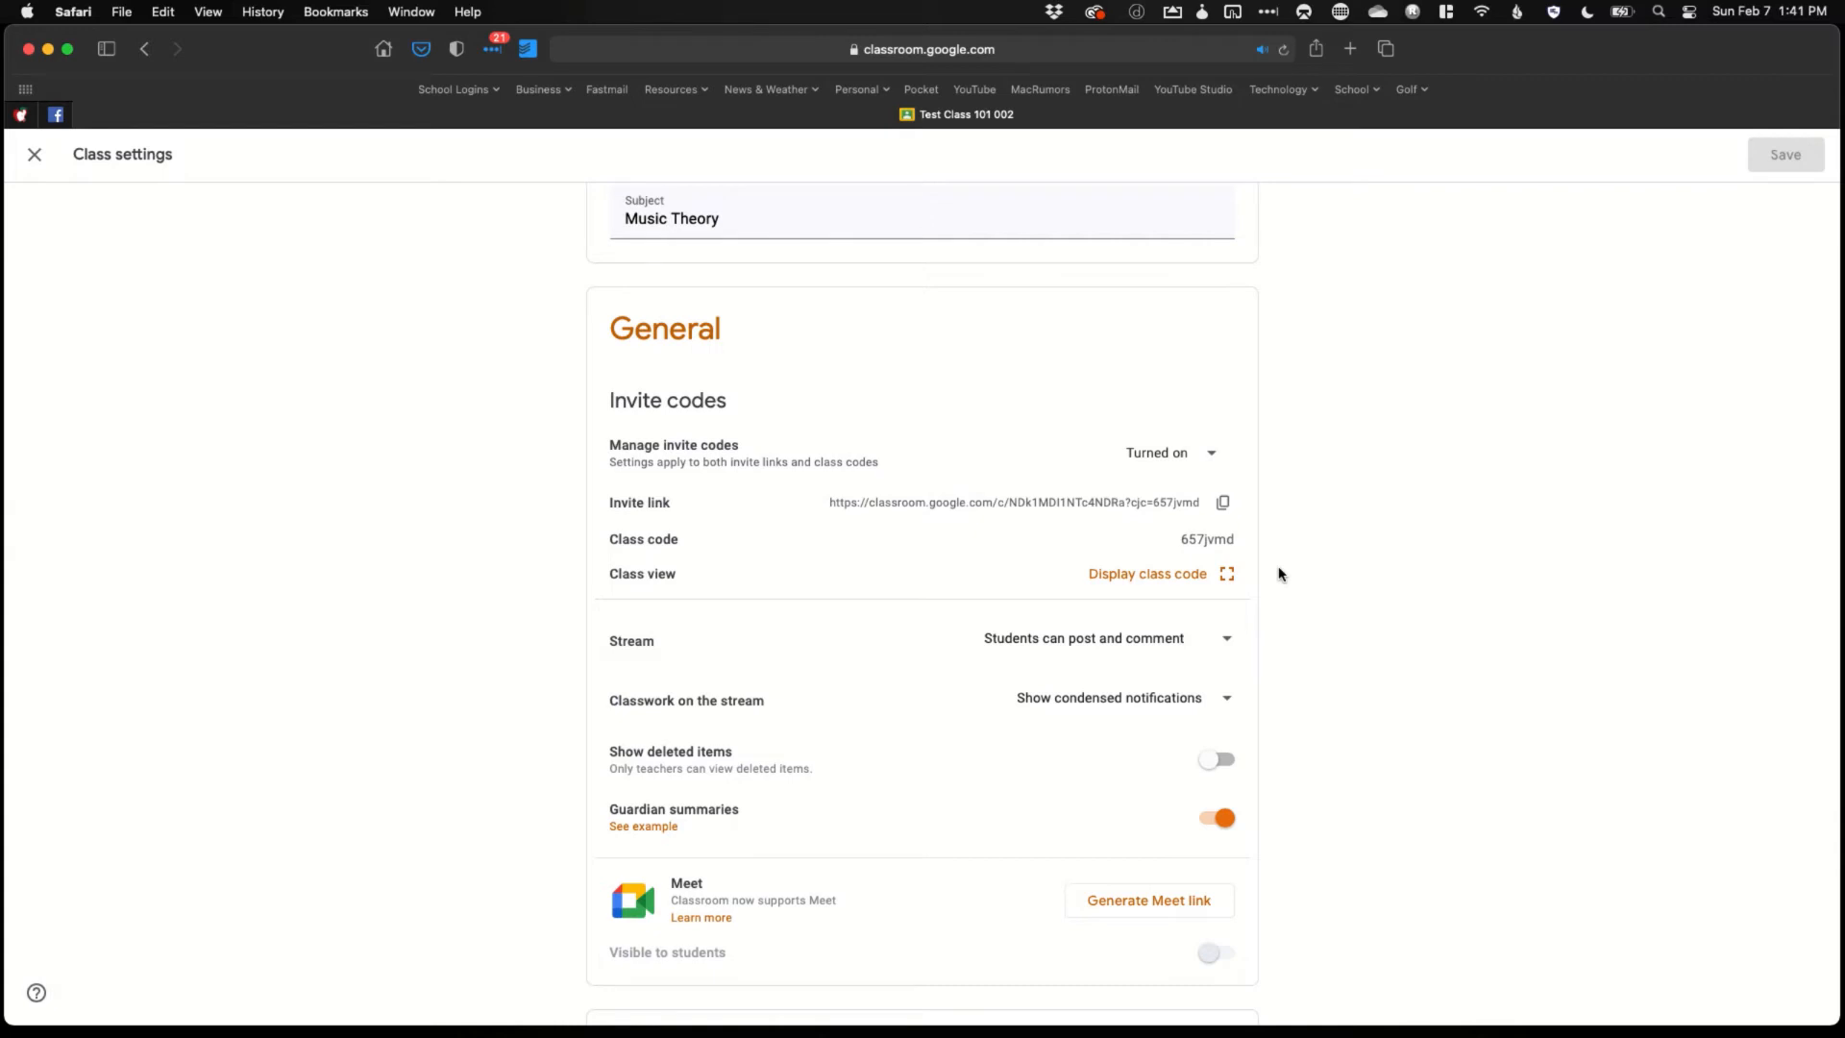
left_click(1185, 588)
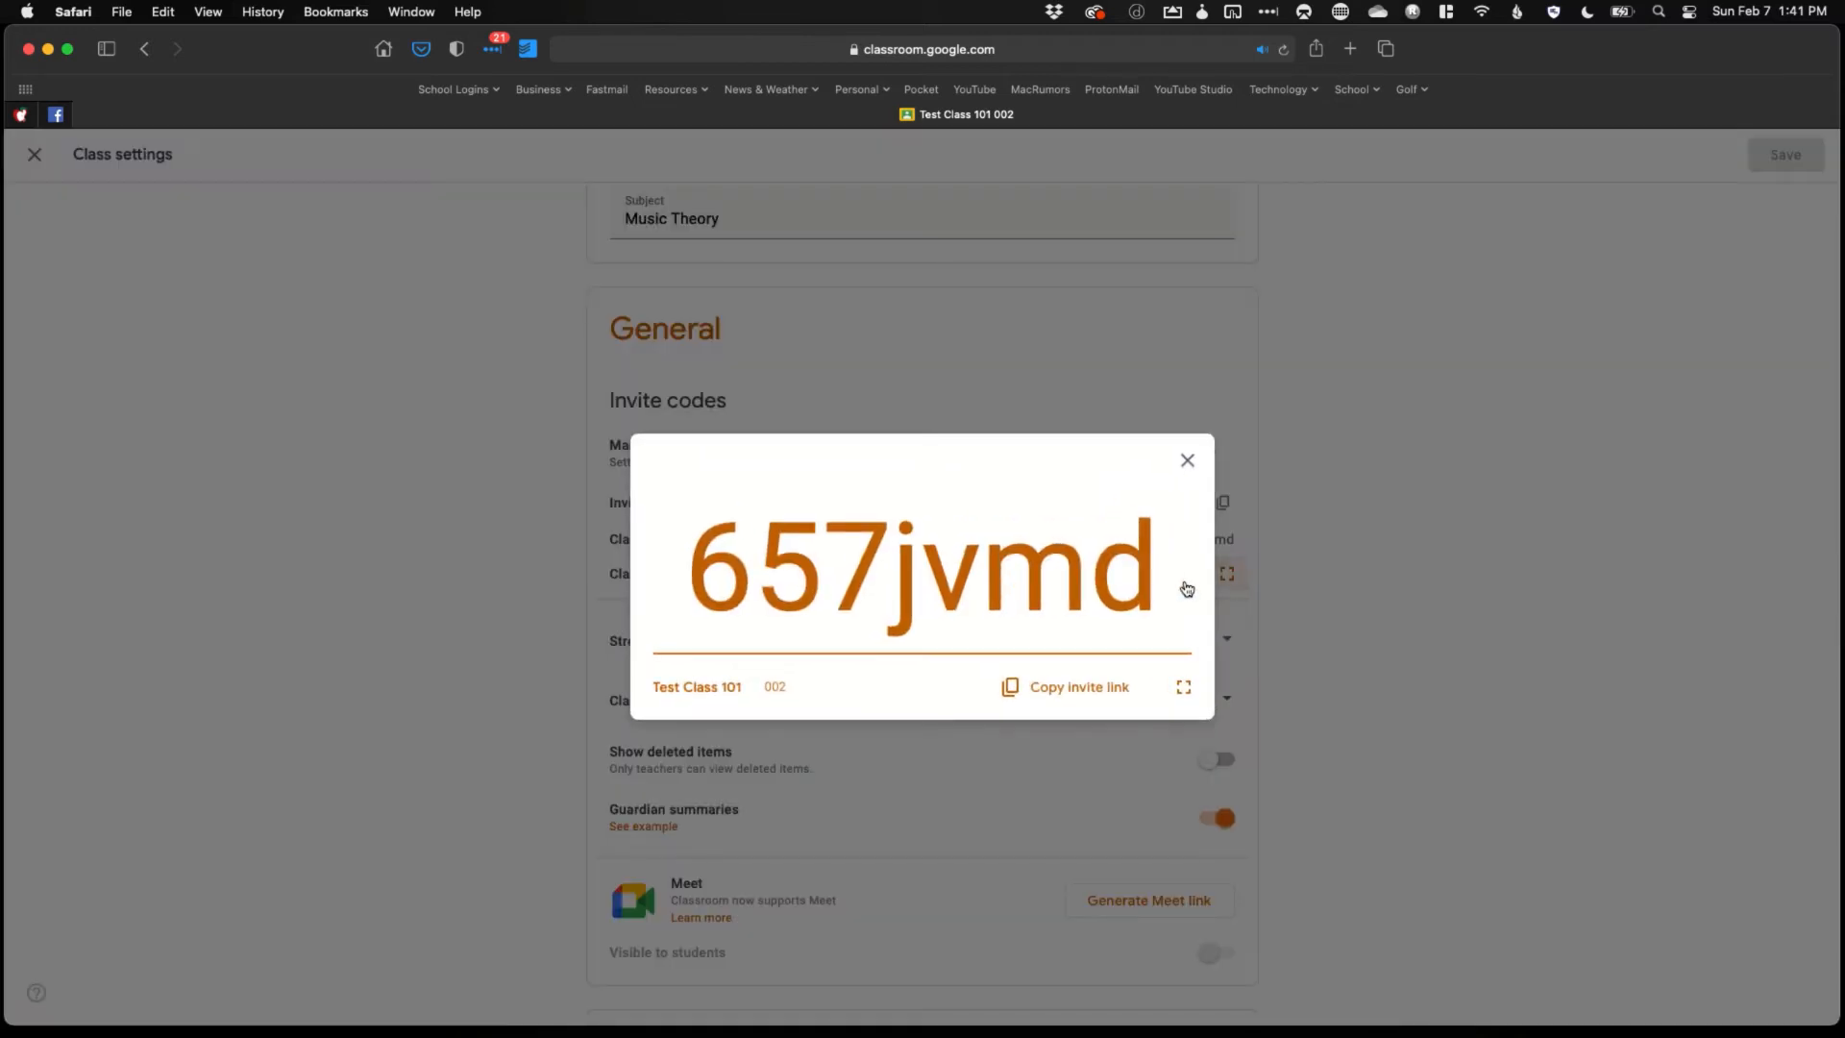
Close the enlarged class code display
left_click(1187, 464)
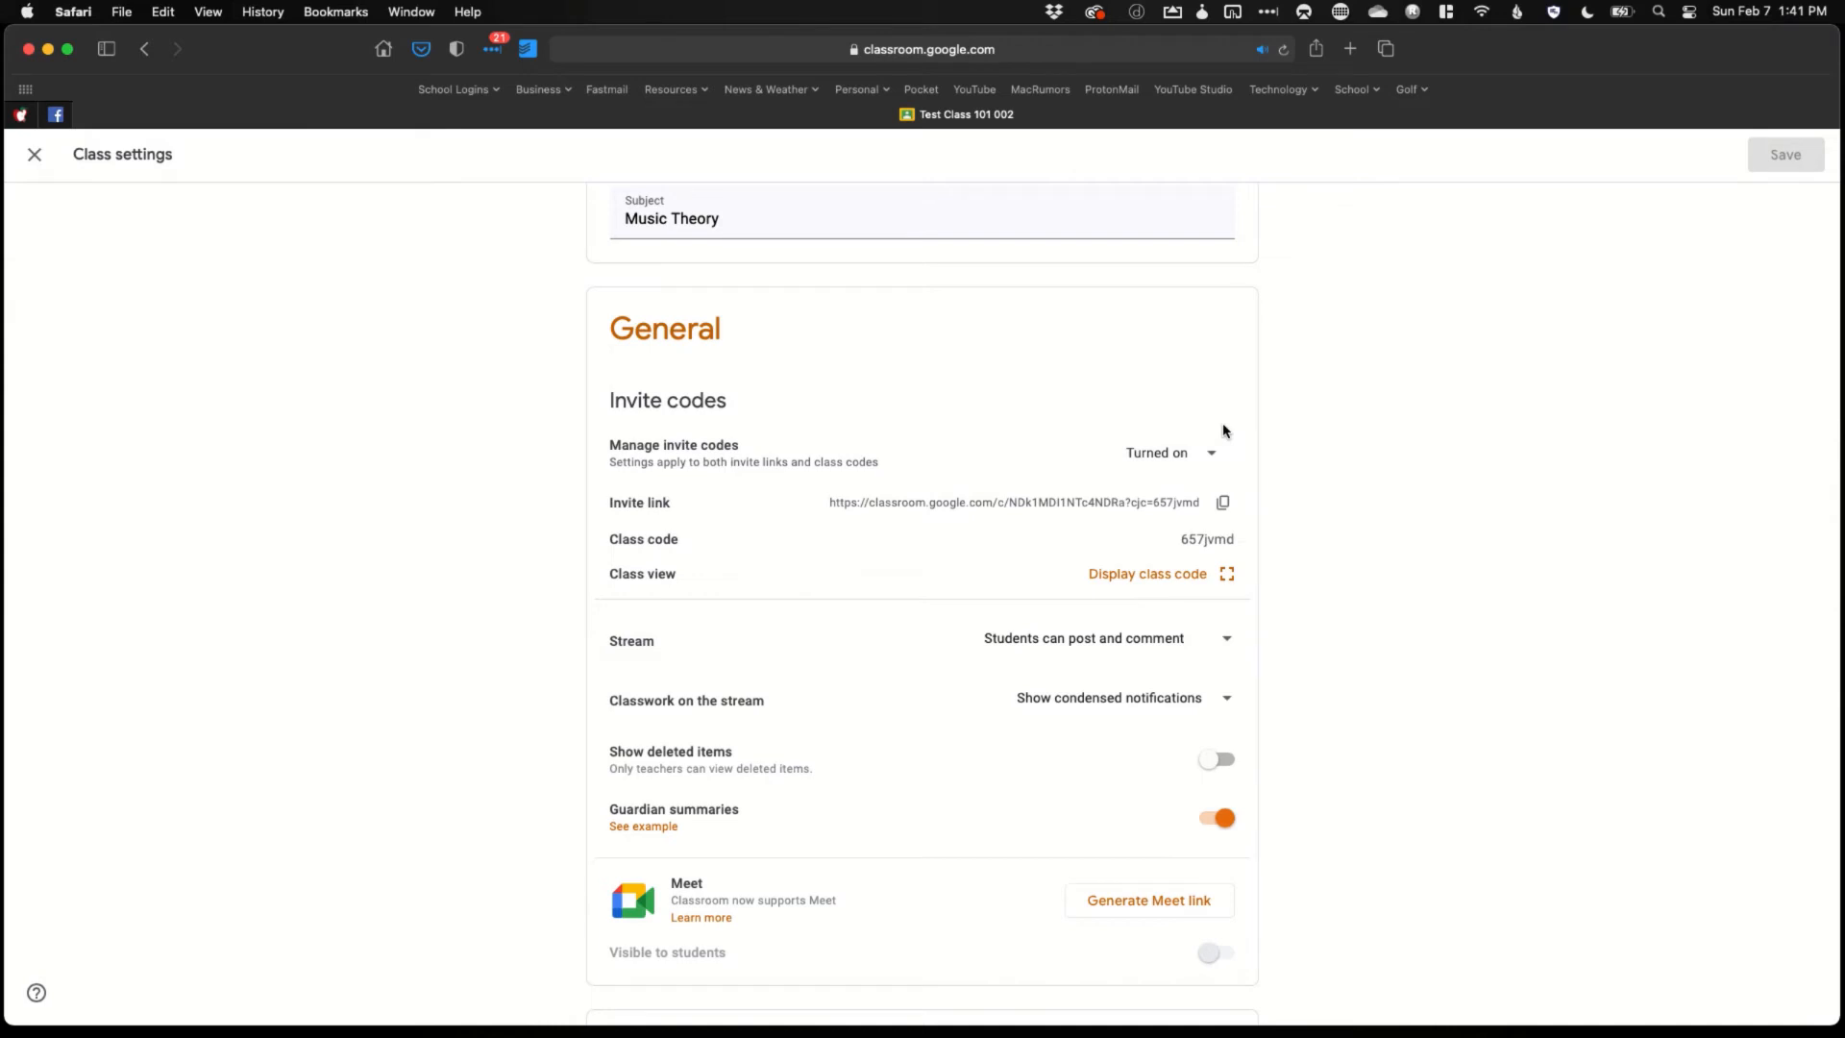
left_click(1229, 641)
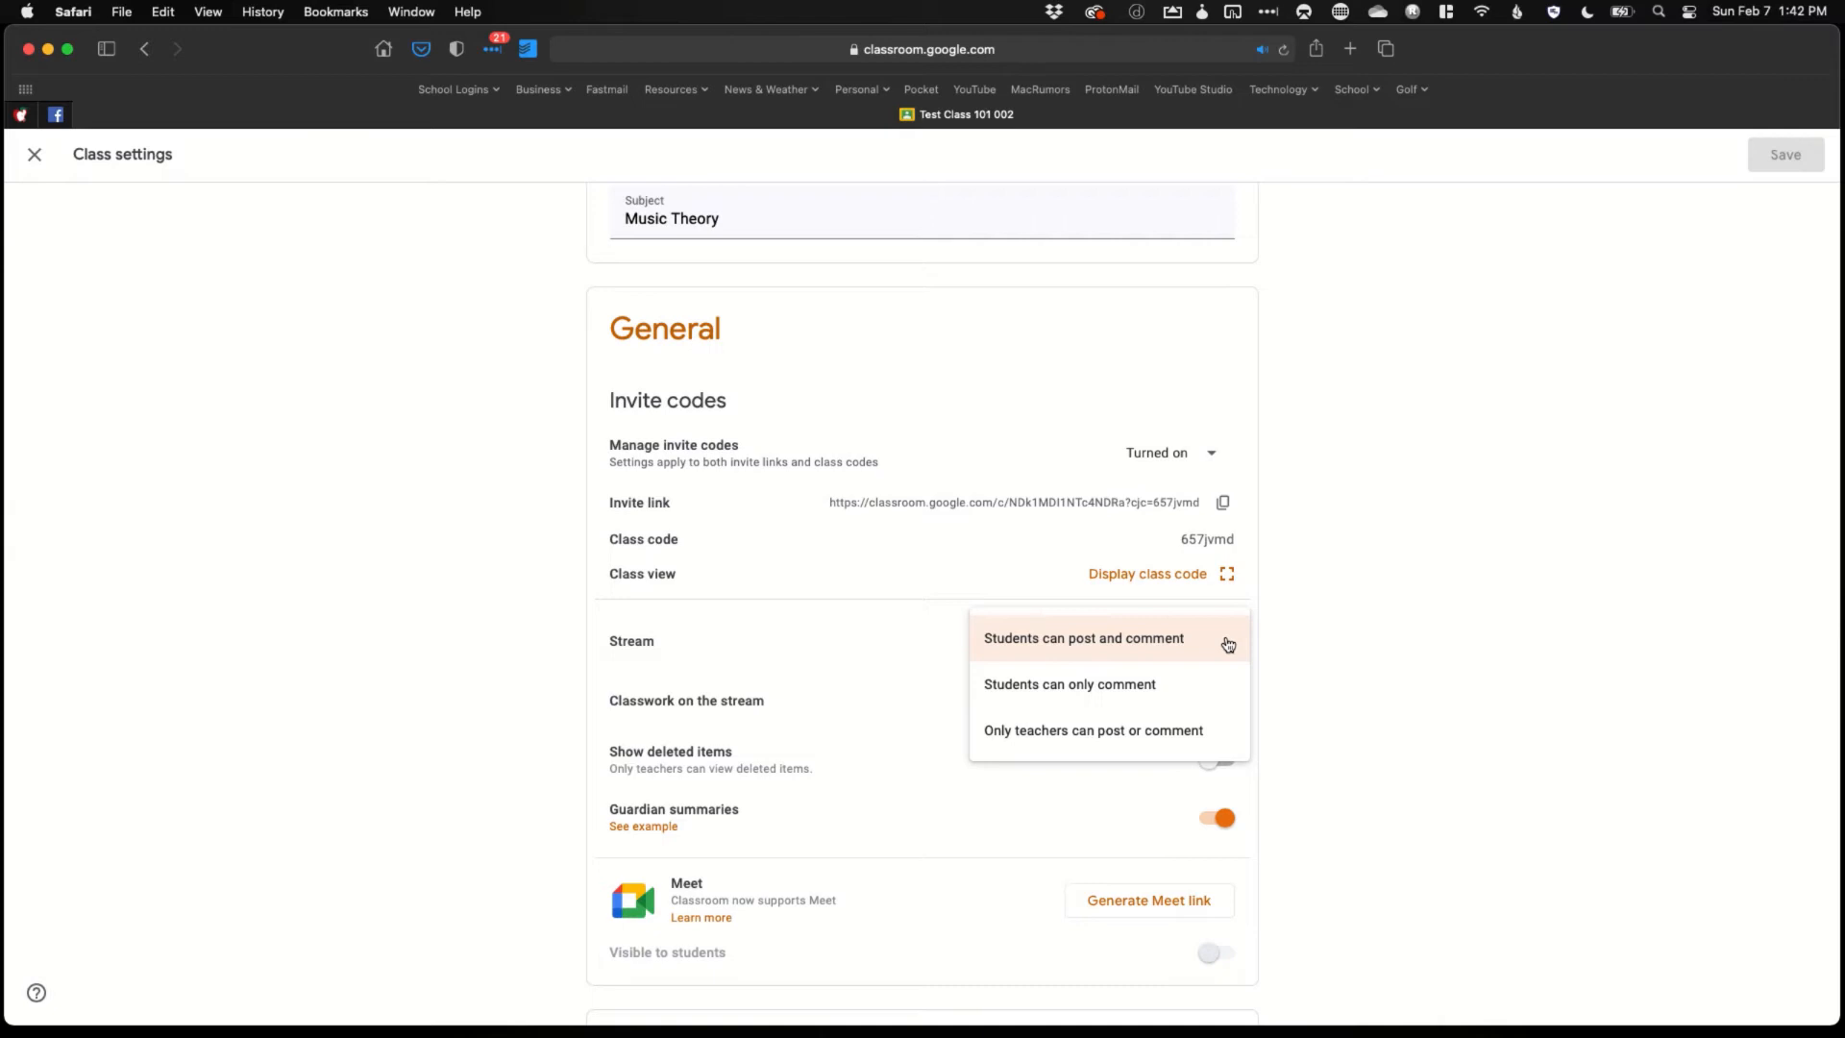
left_click(1280, 639)
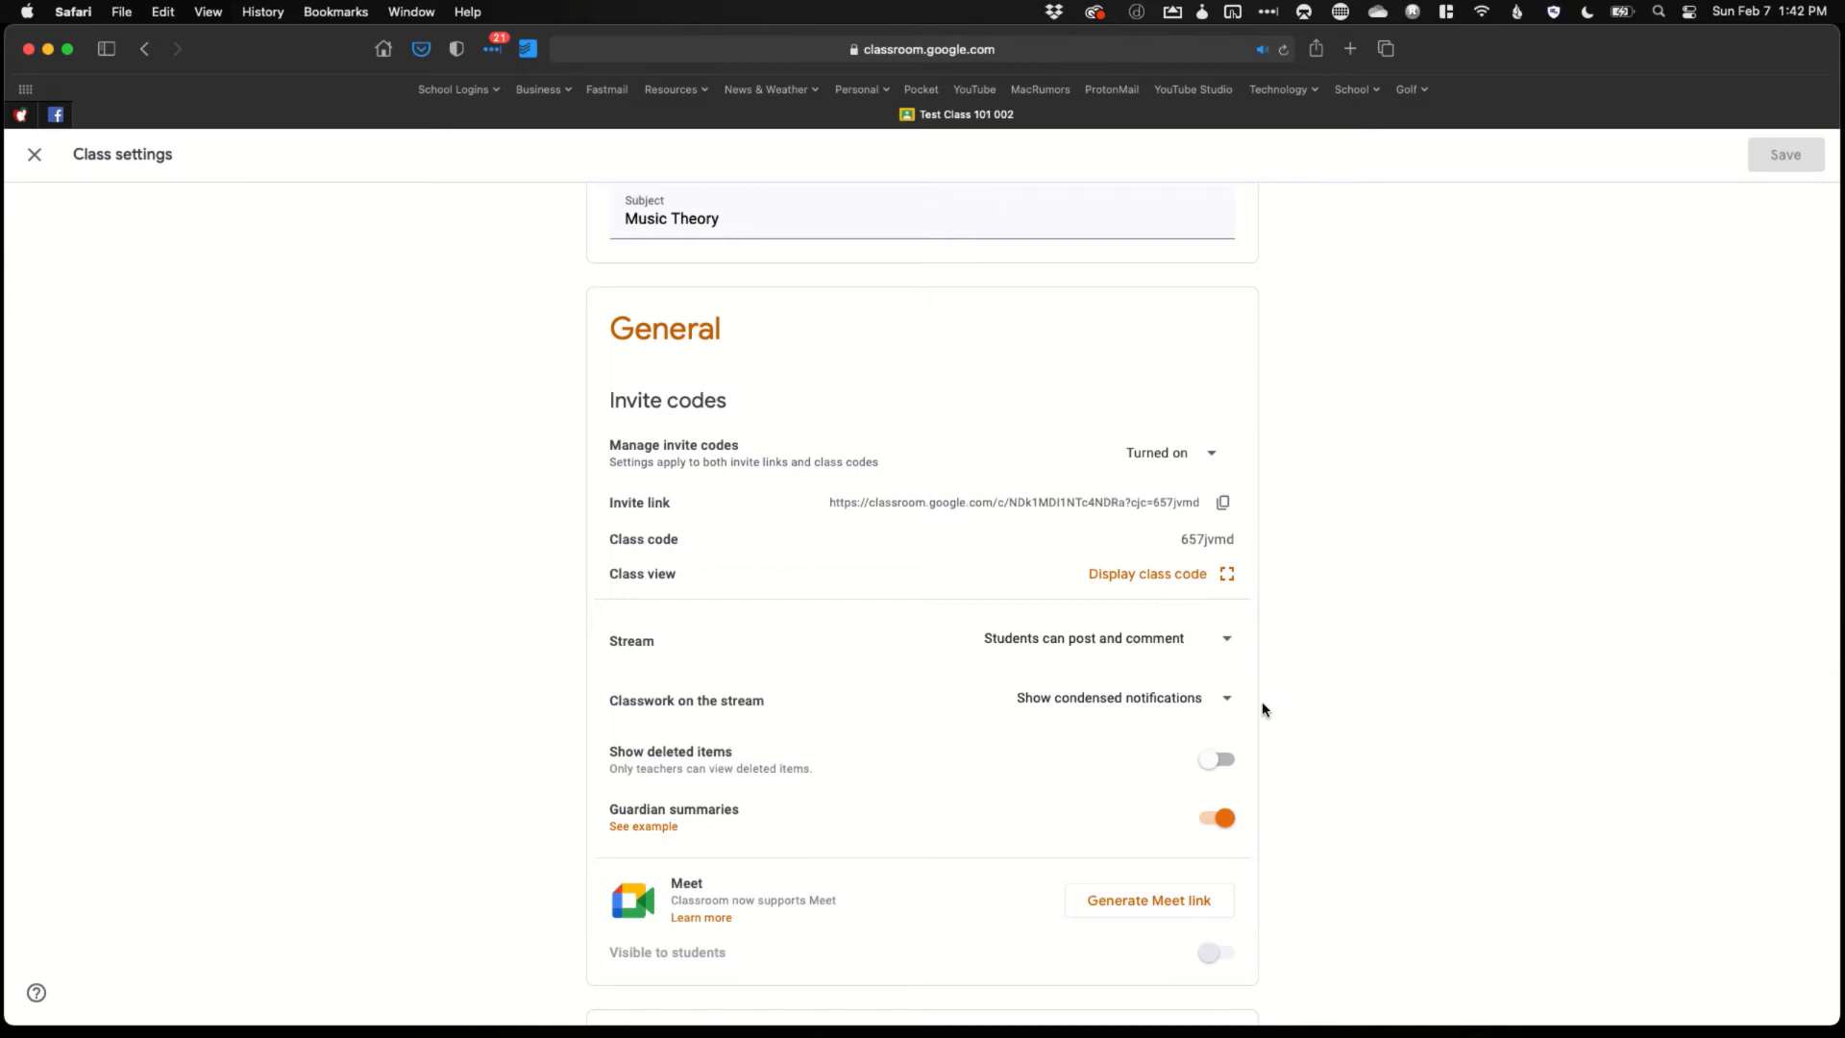
left_click(1223, 708)
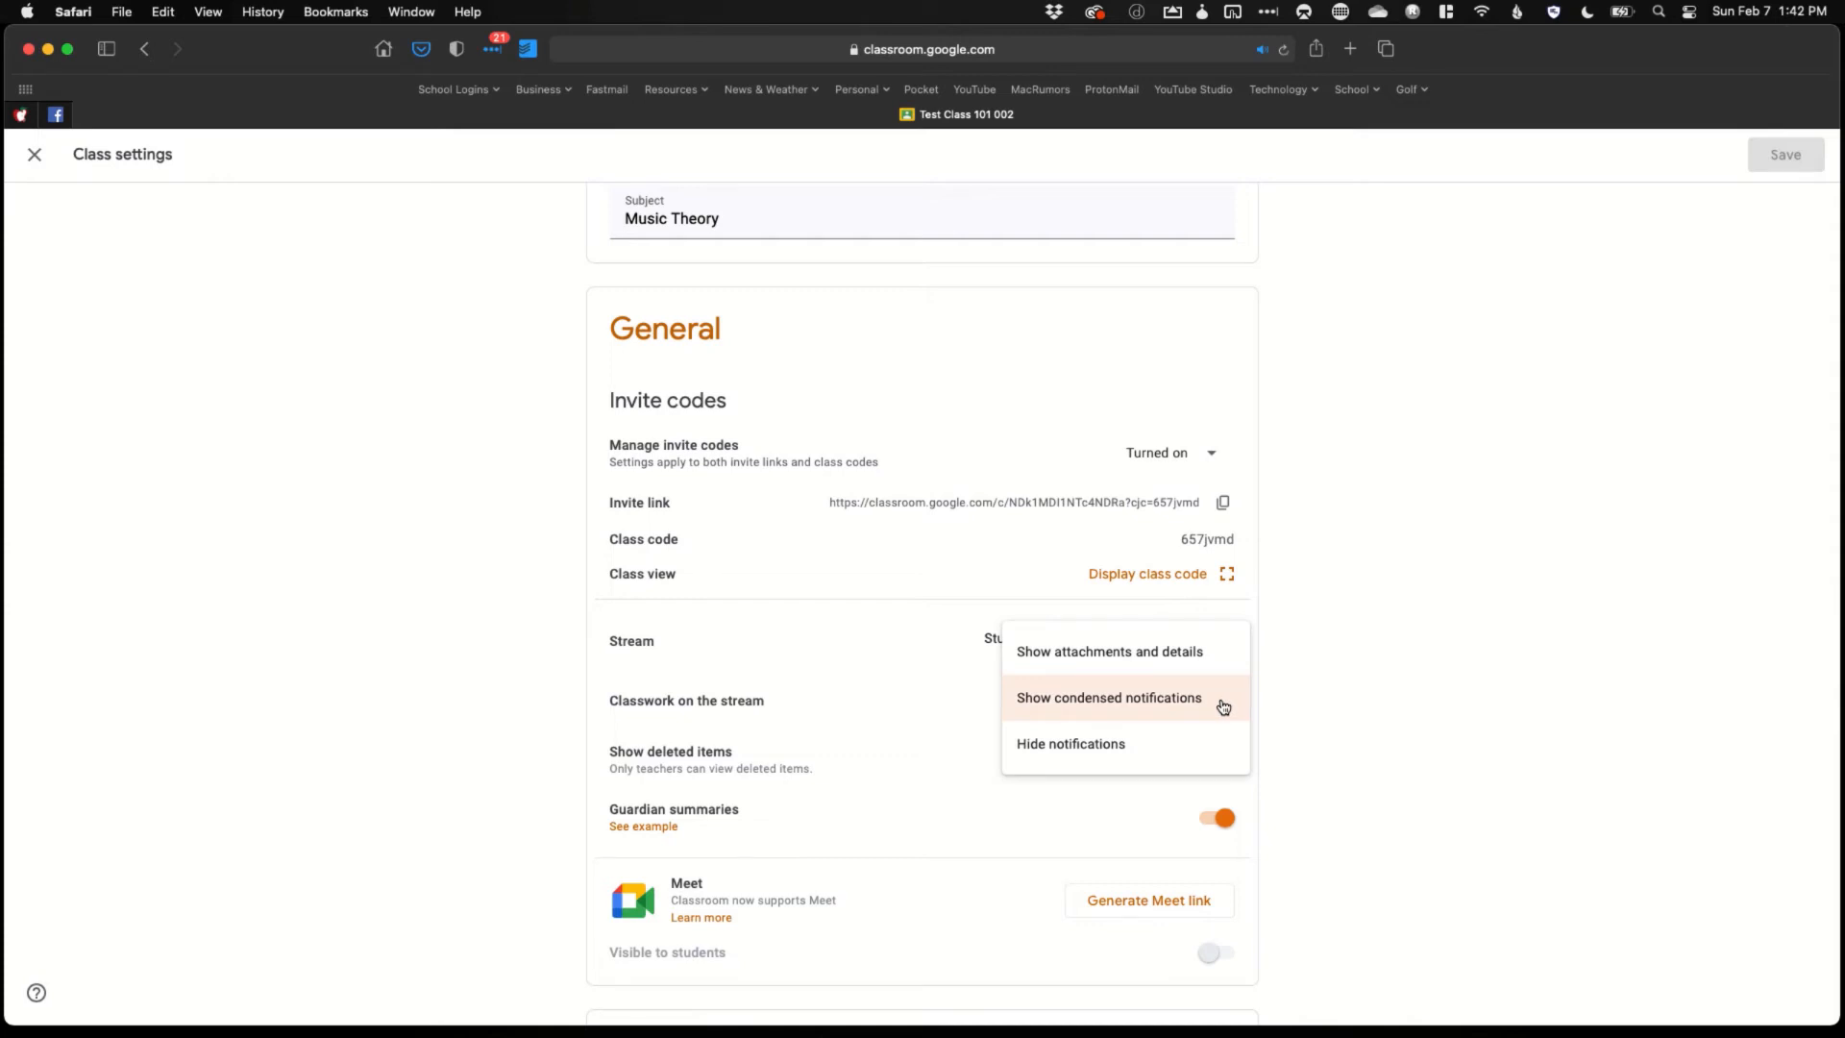
left_click(1285, 701)
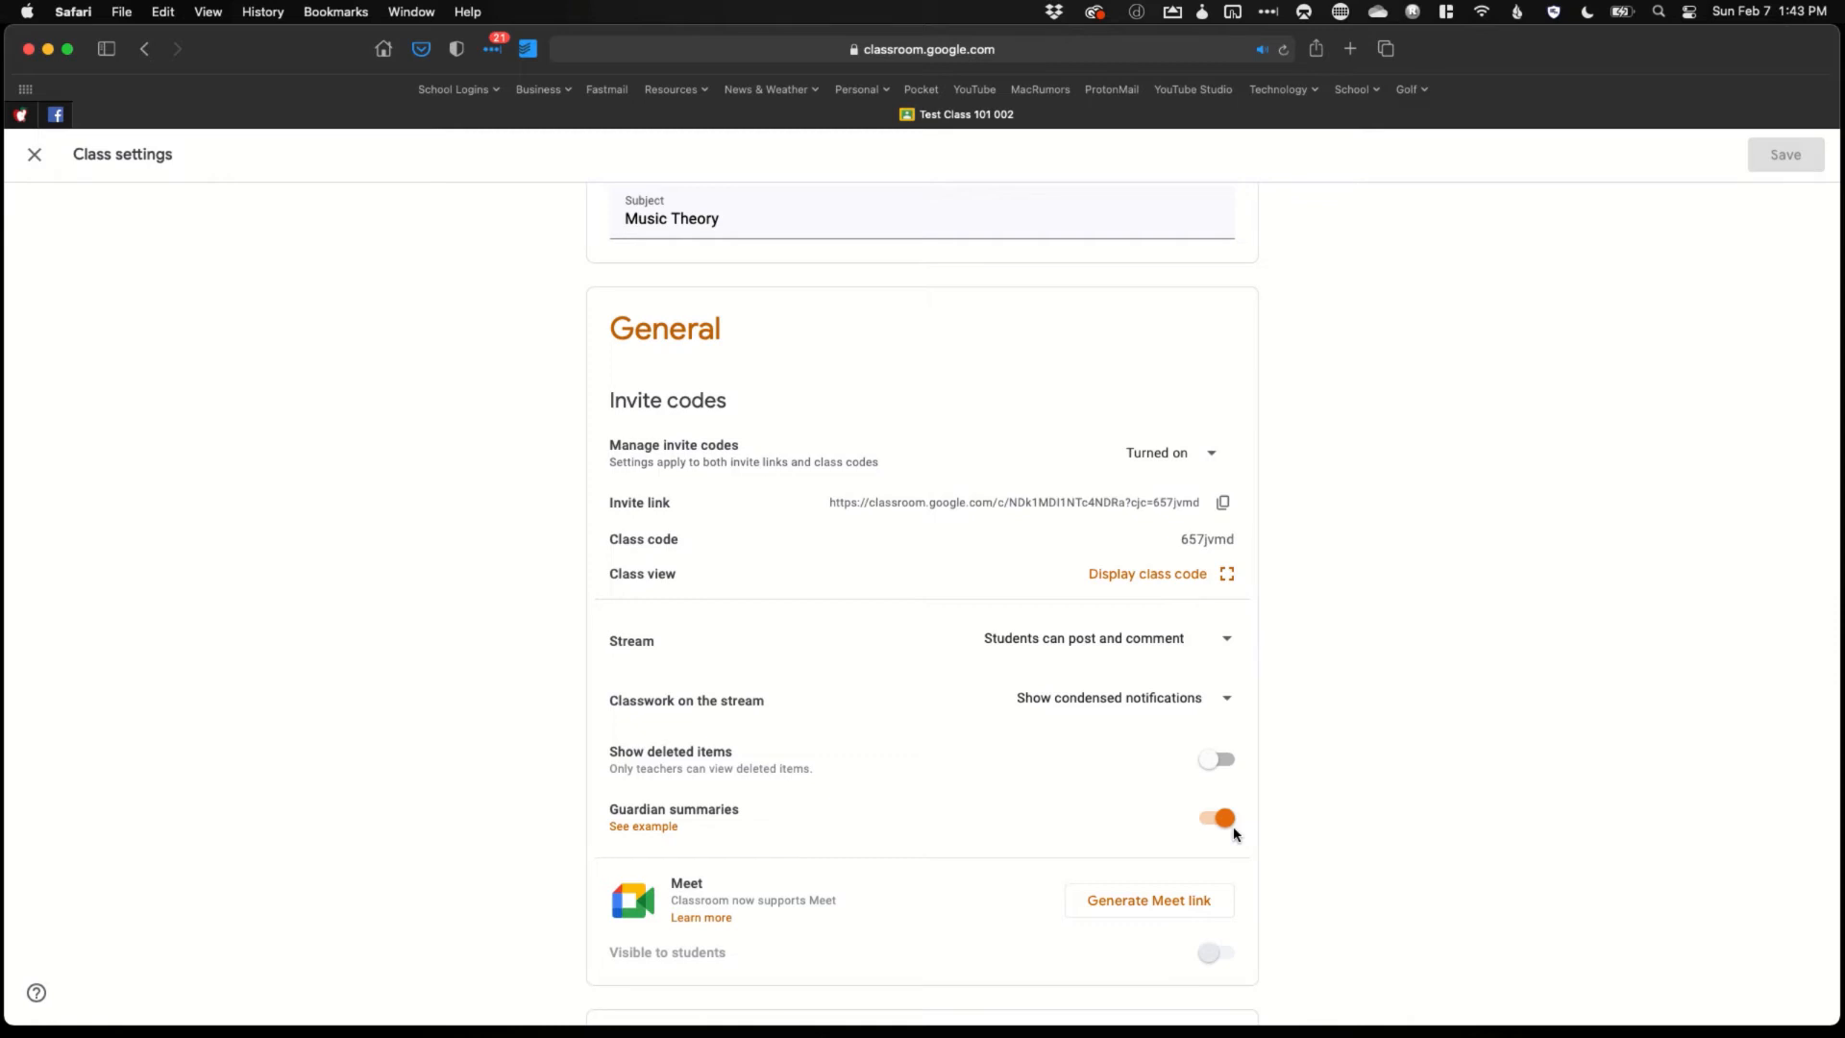
Keep overall grade calculation at No overall grade and close Class settings
scroll(1235, 832, "down", 3)
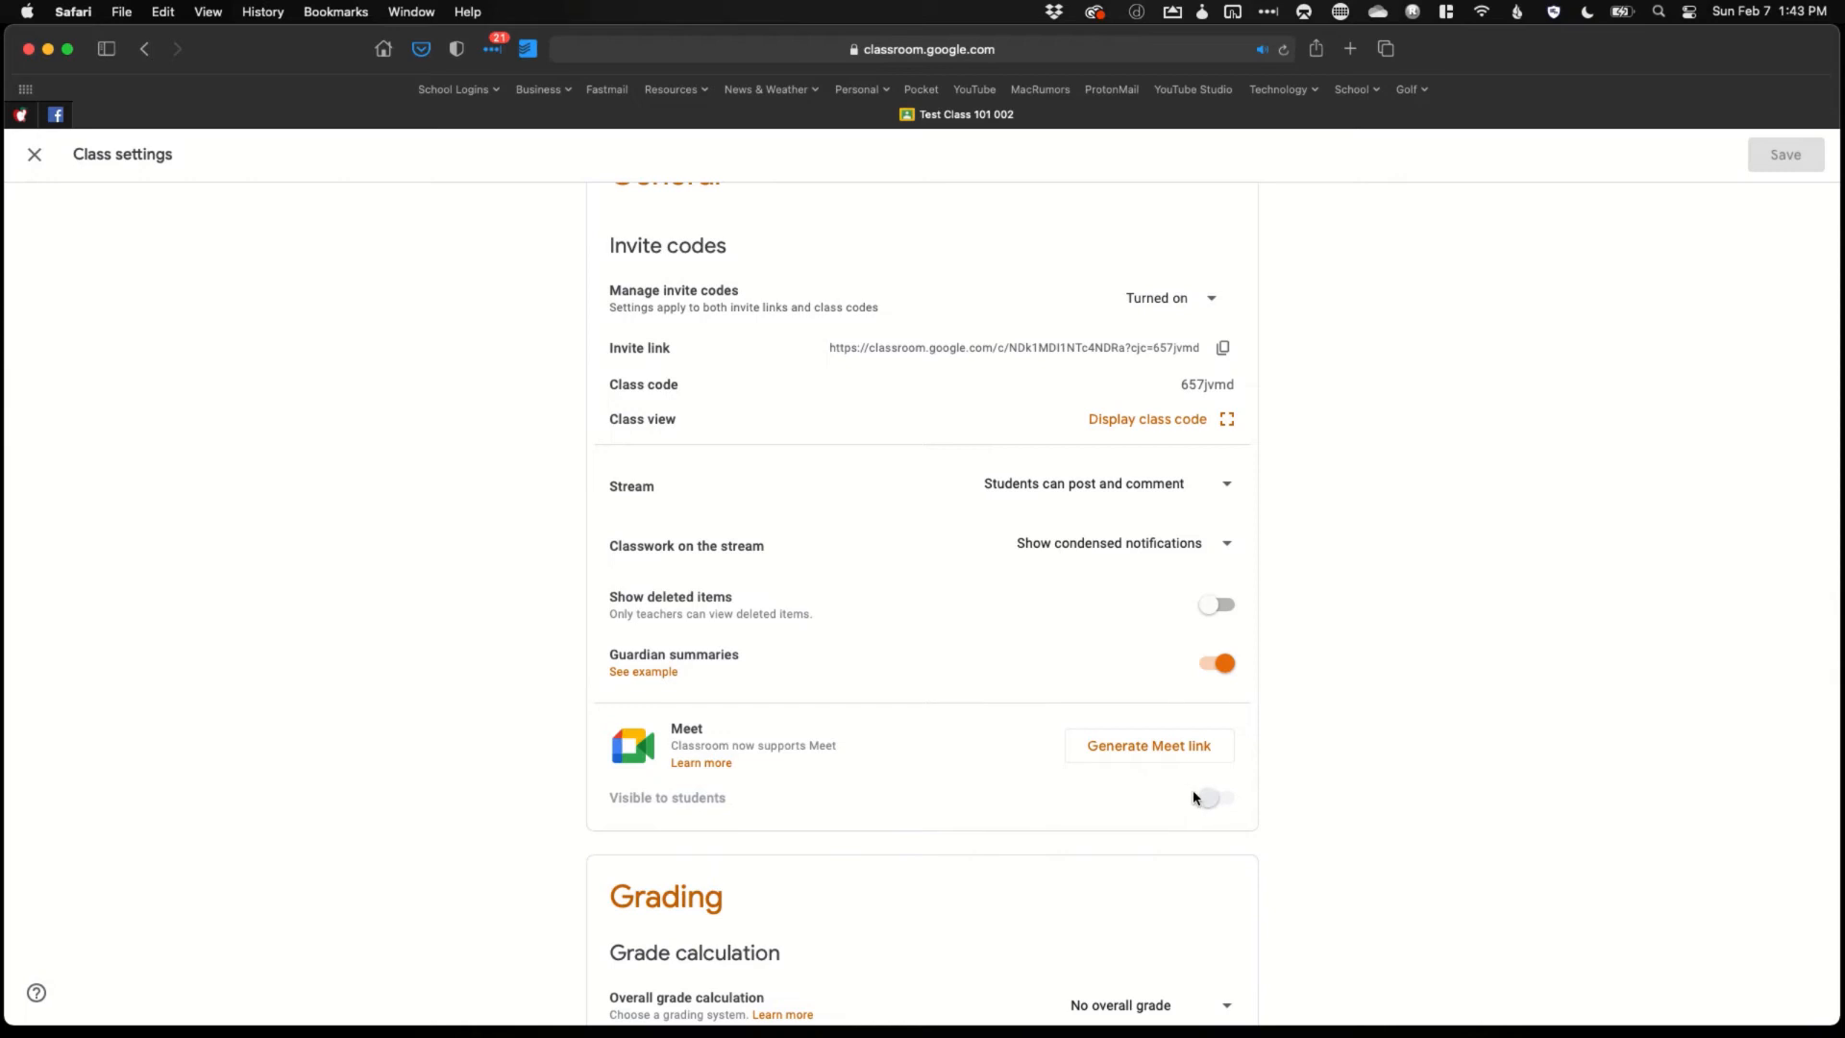
scroll(1196, 797, "down", 4)
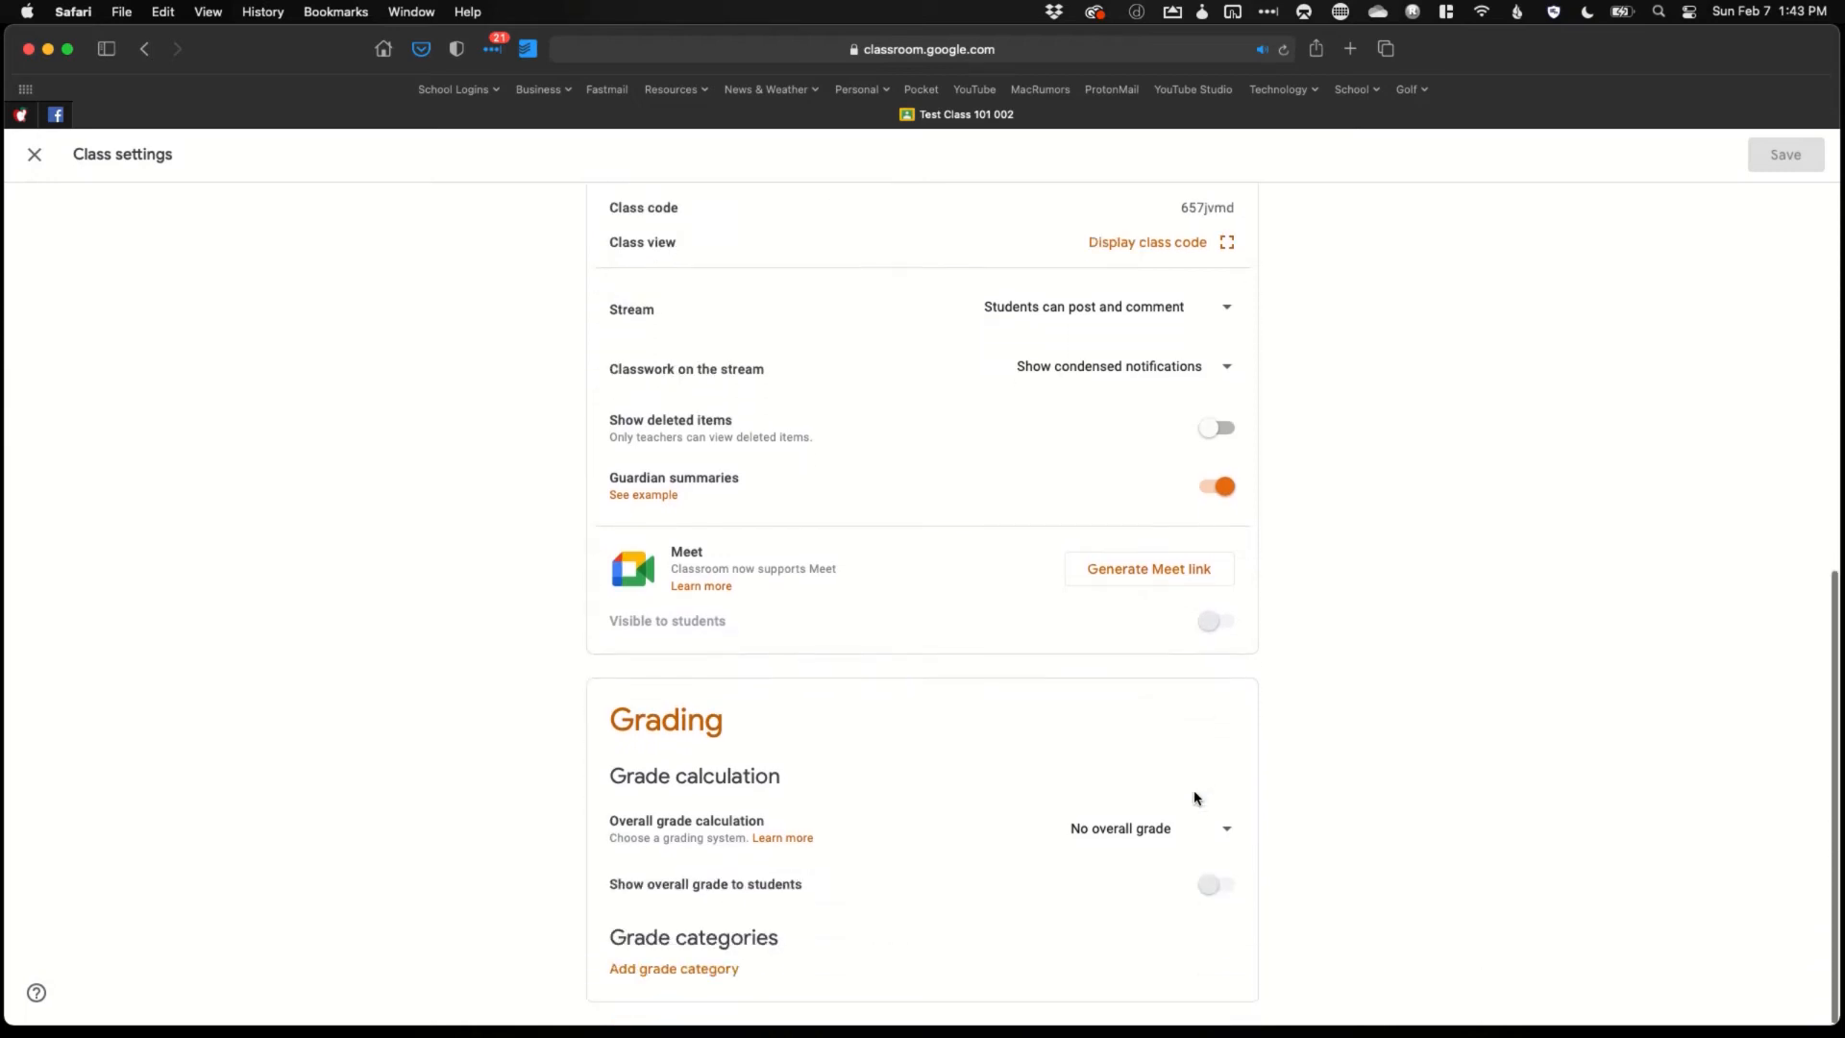
left_click(1227, 831)
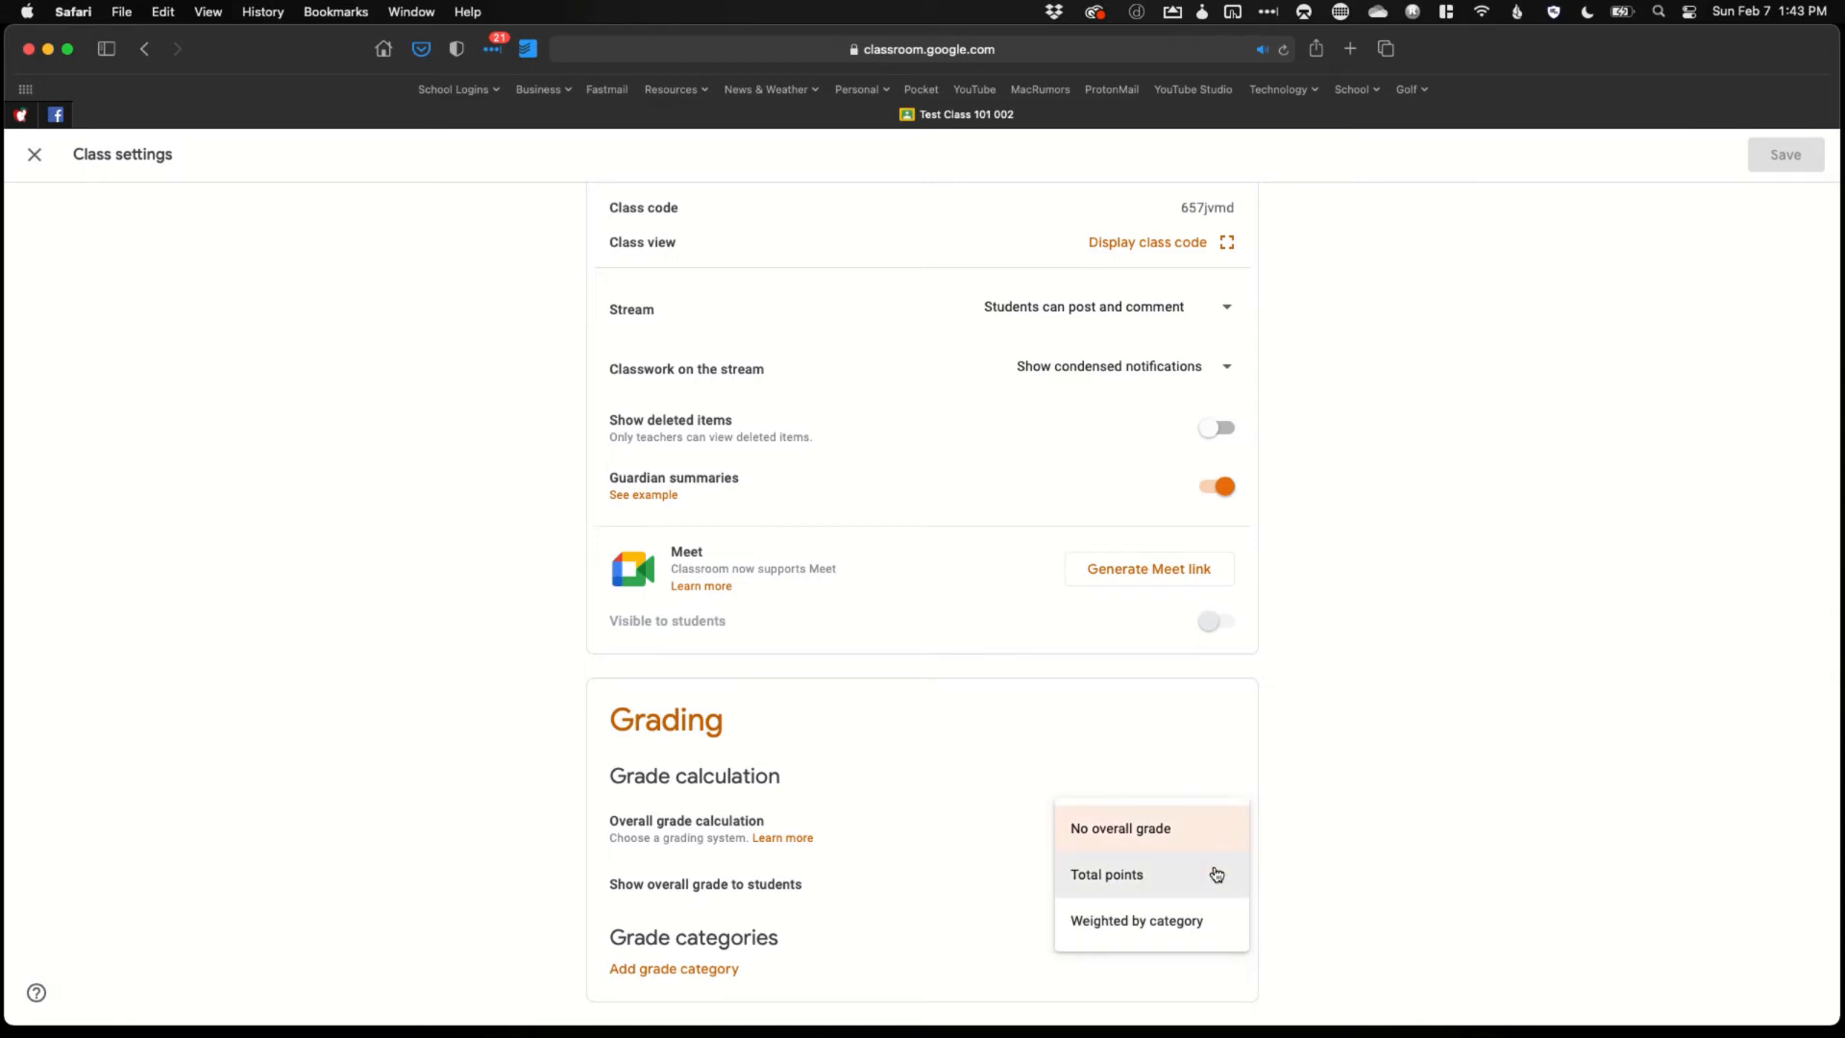
left_click(1289, 845)
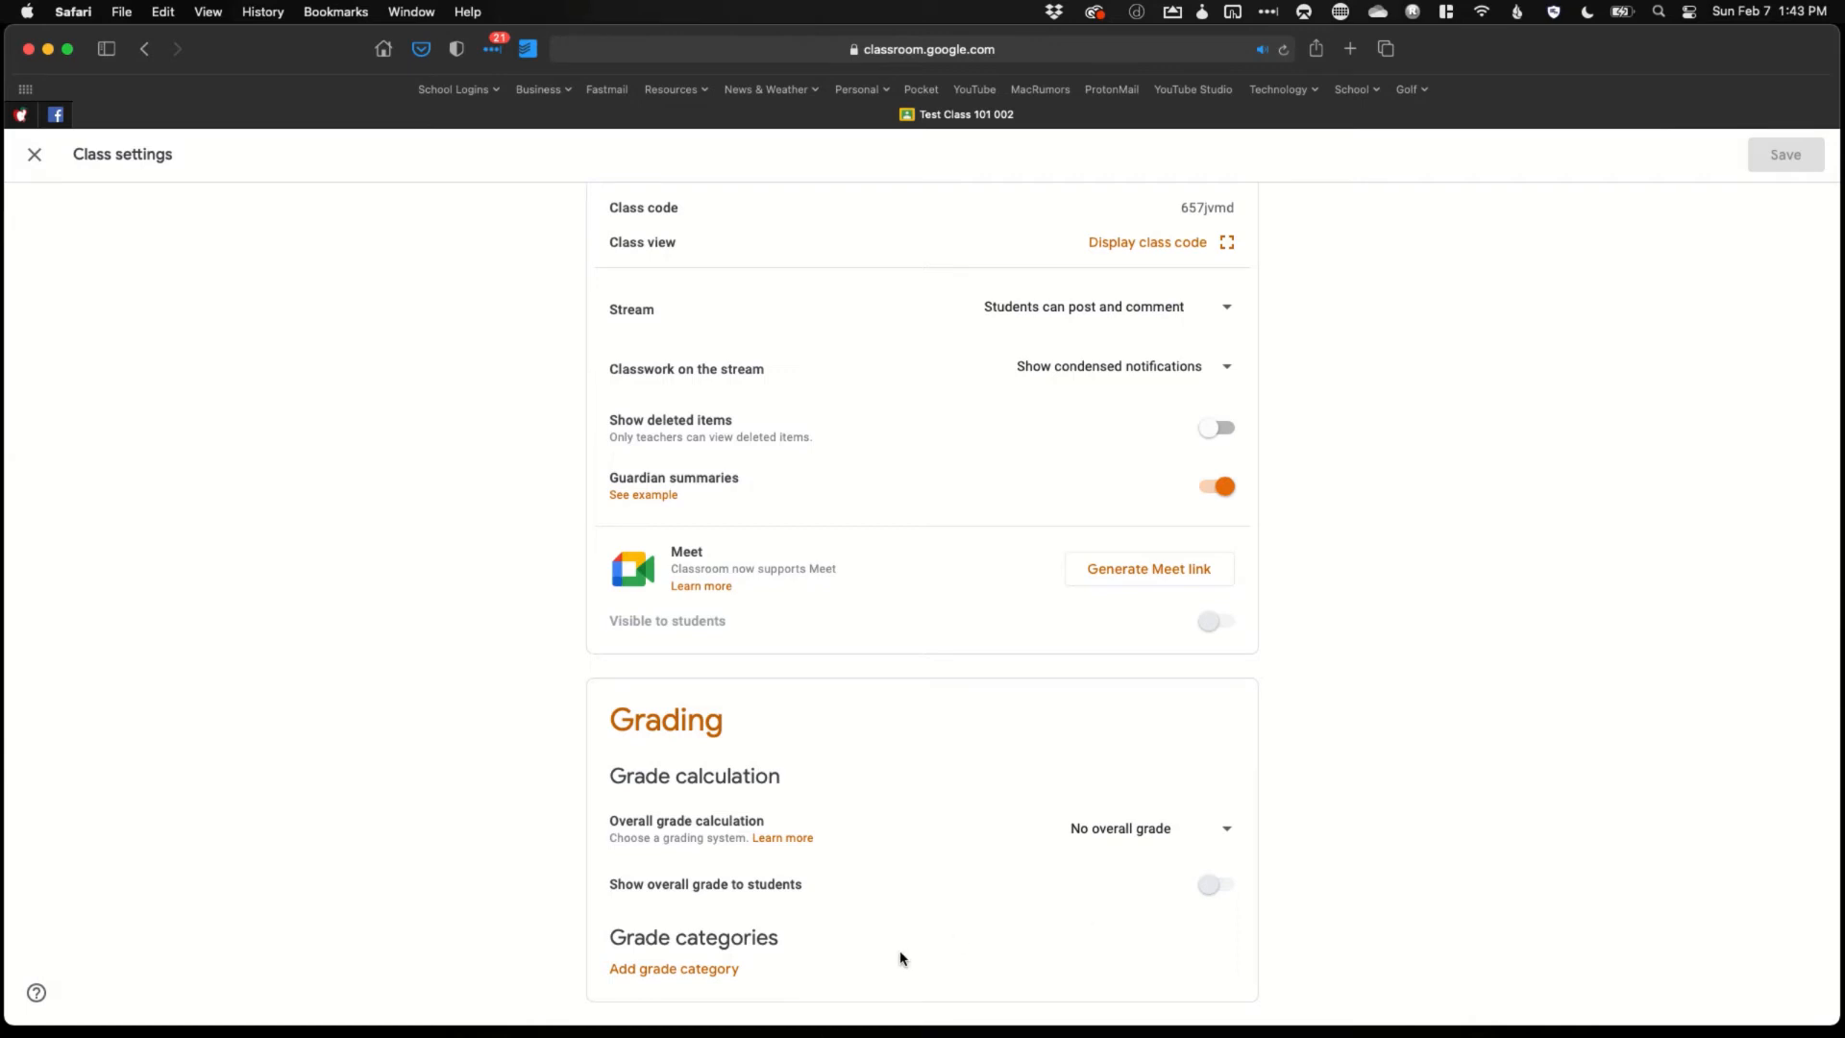
scroll(900, 958, "up", 10)
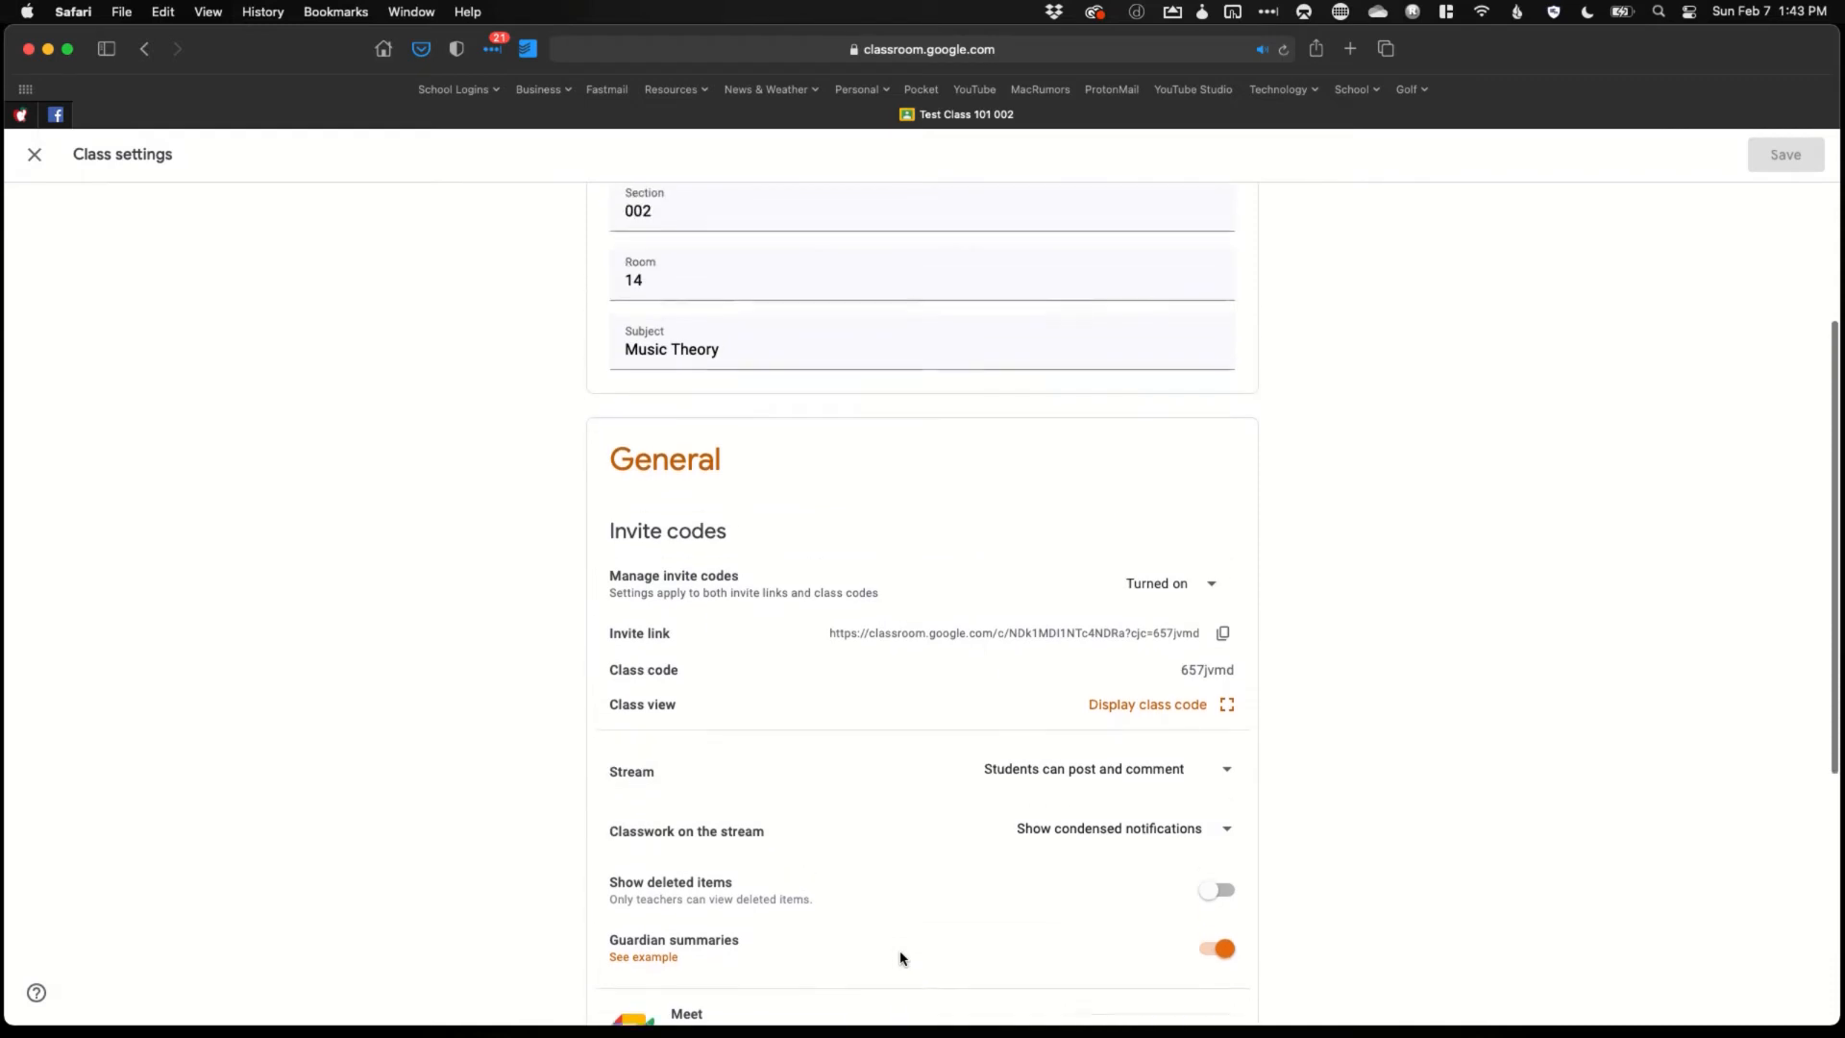
scroll(901, 958, "up", 5)
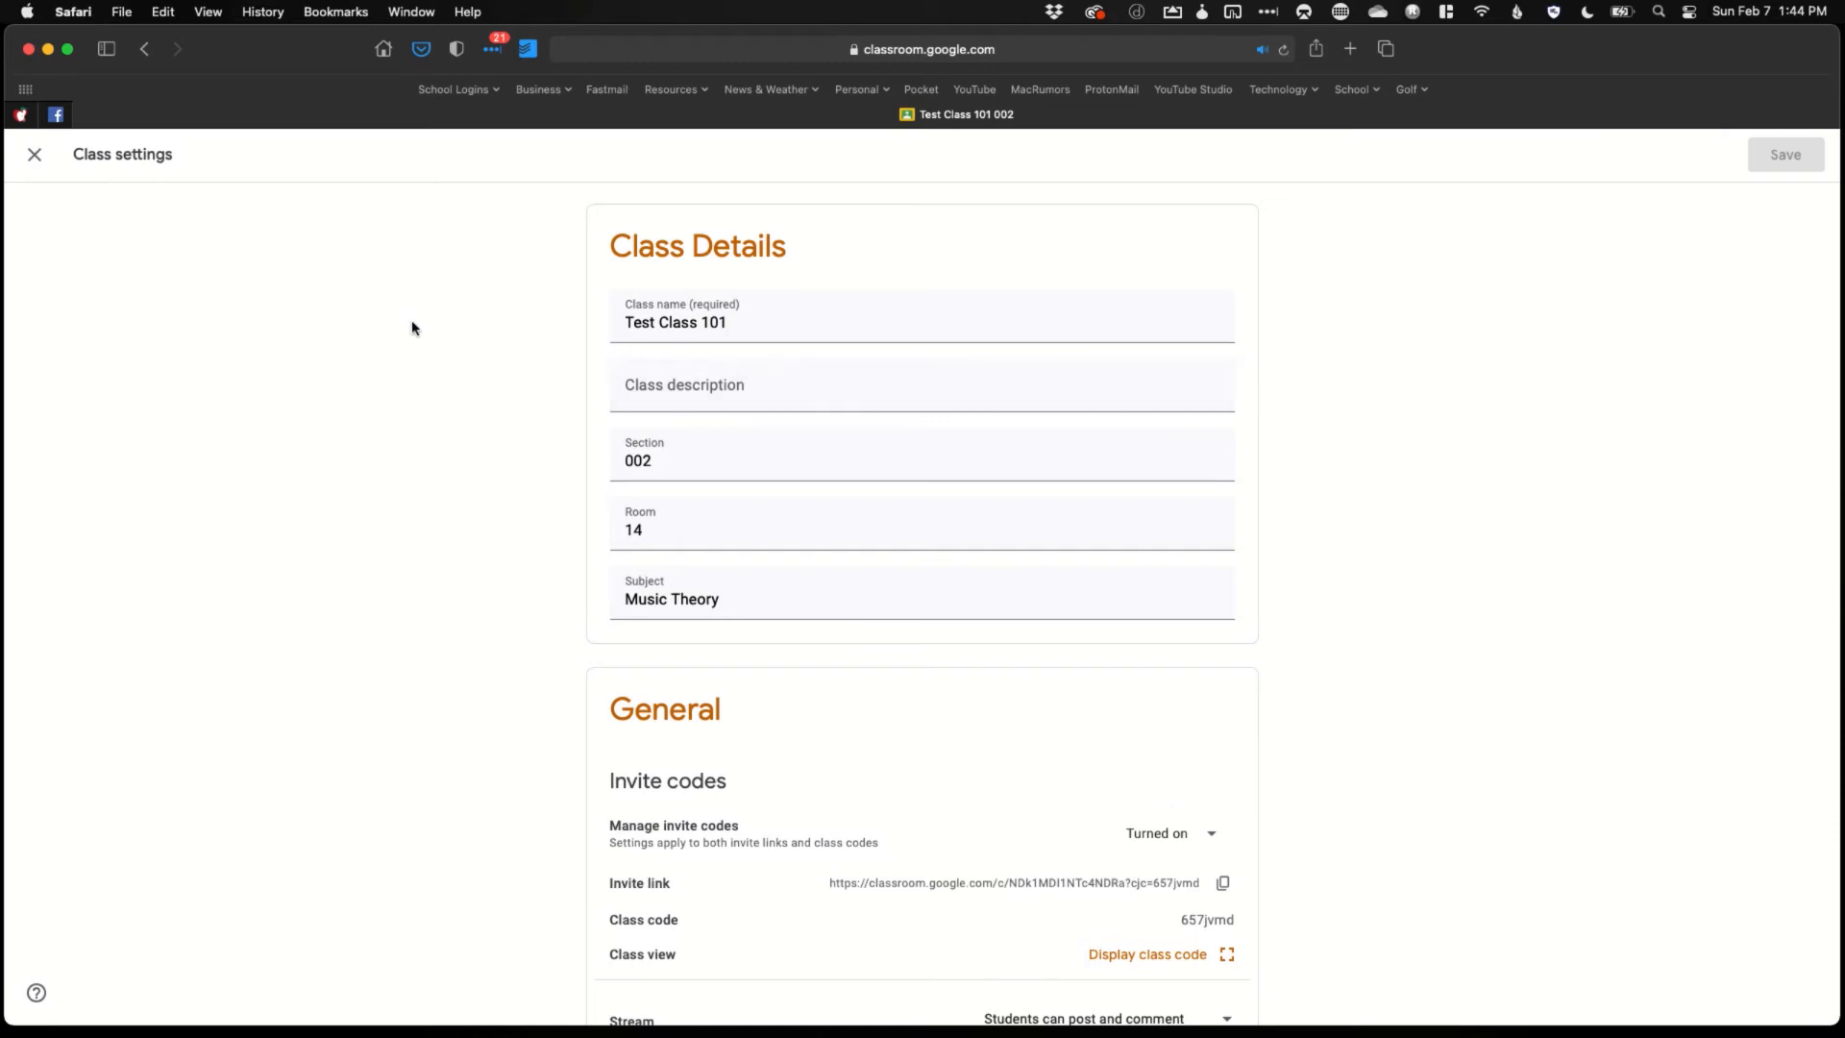
left_click(34, 154)
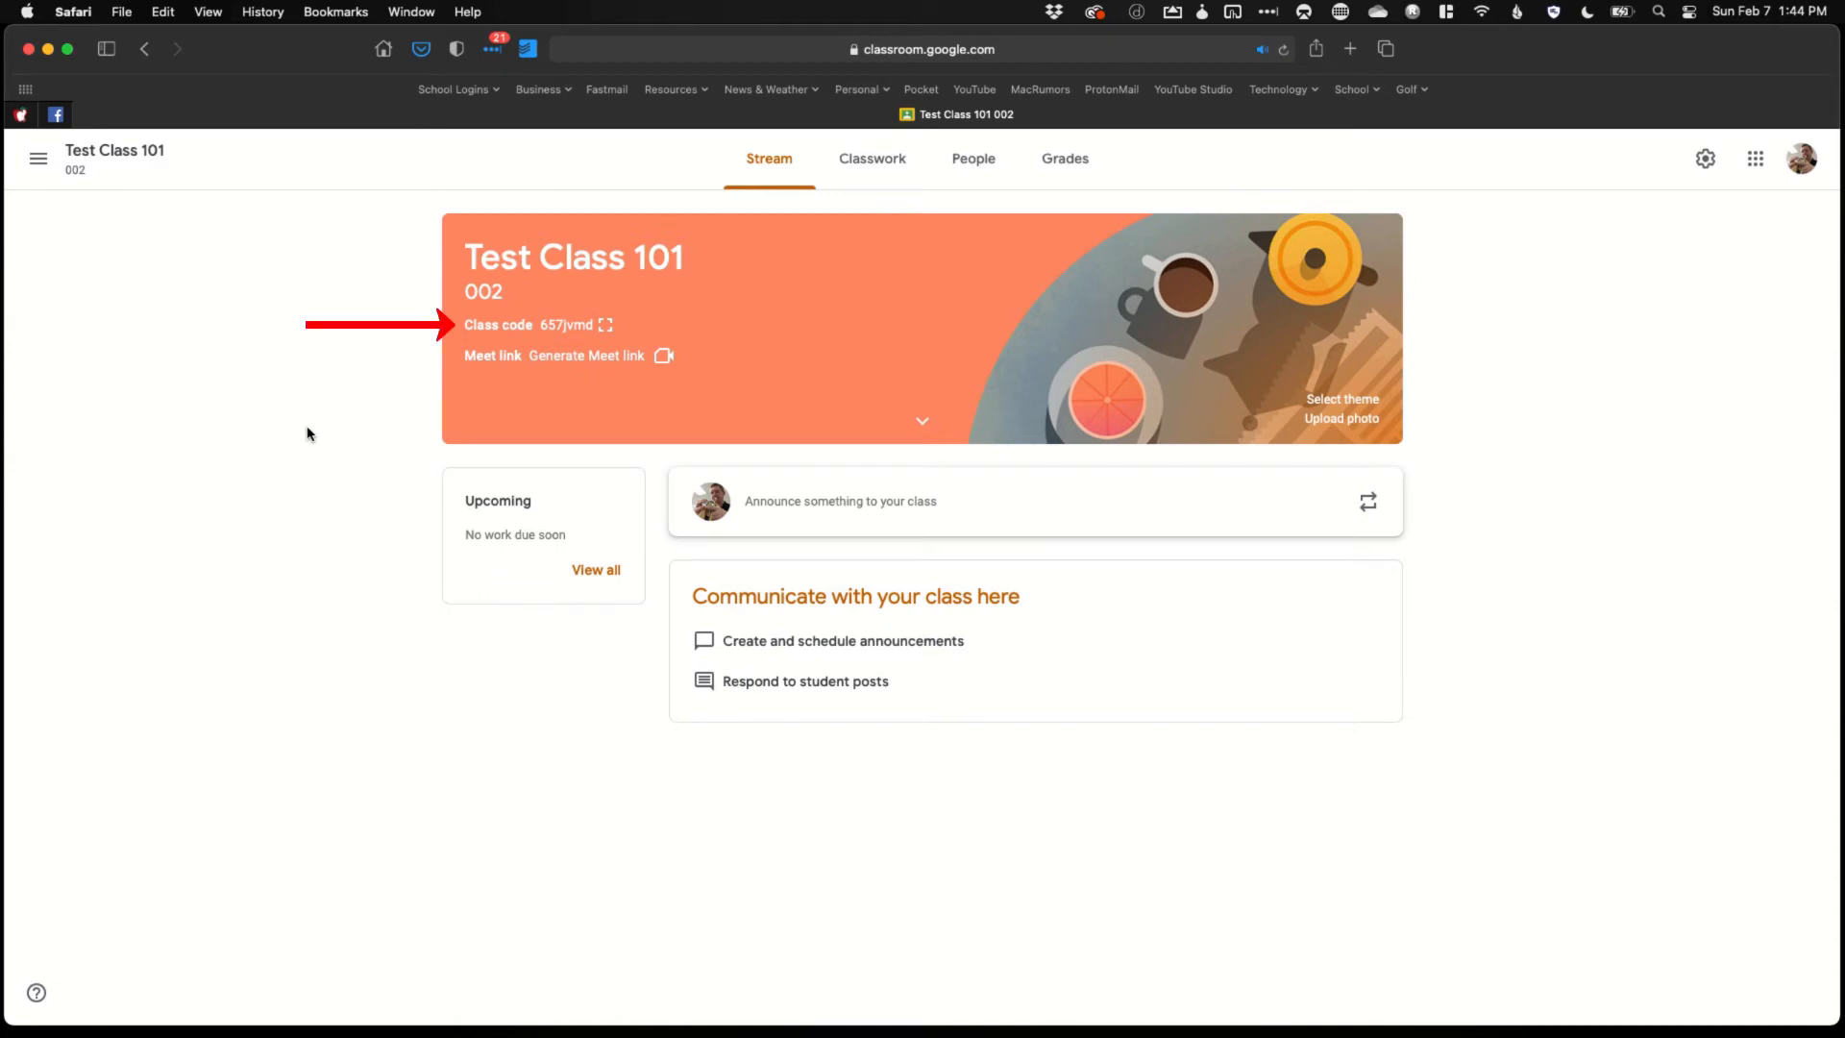
left_click(606, 334)
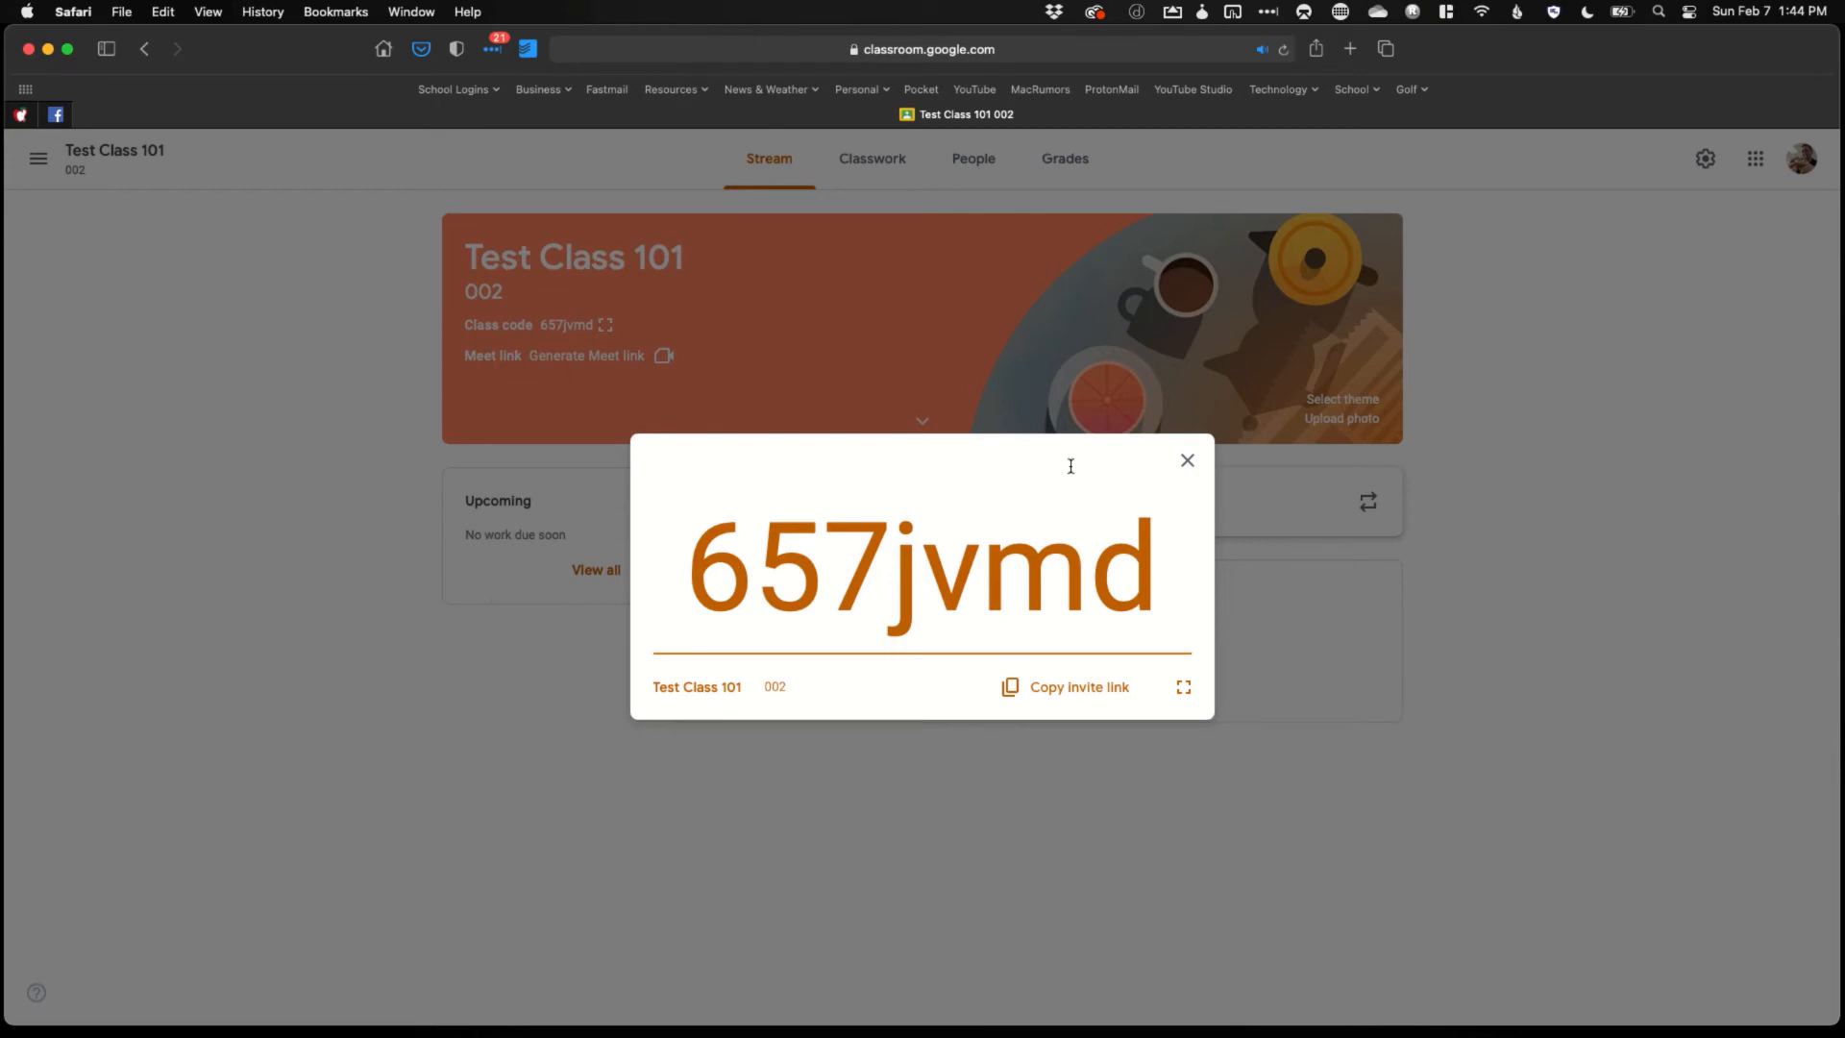
left_click(1192, 459)
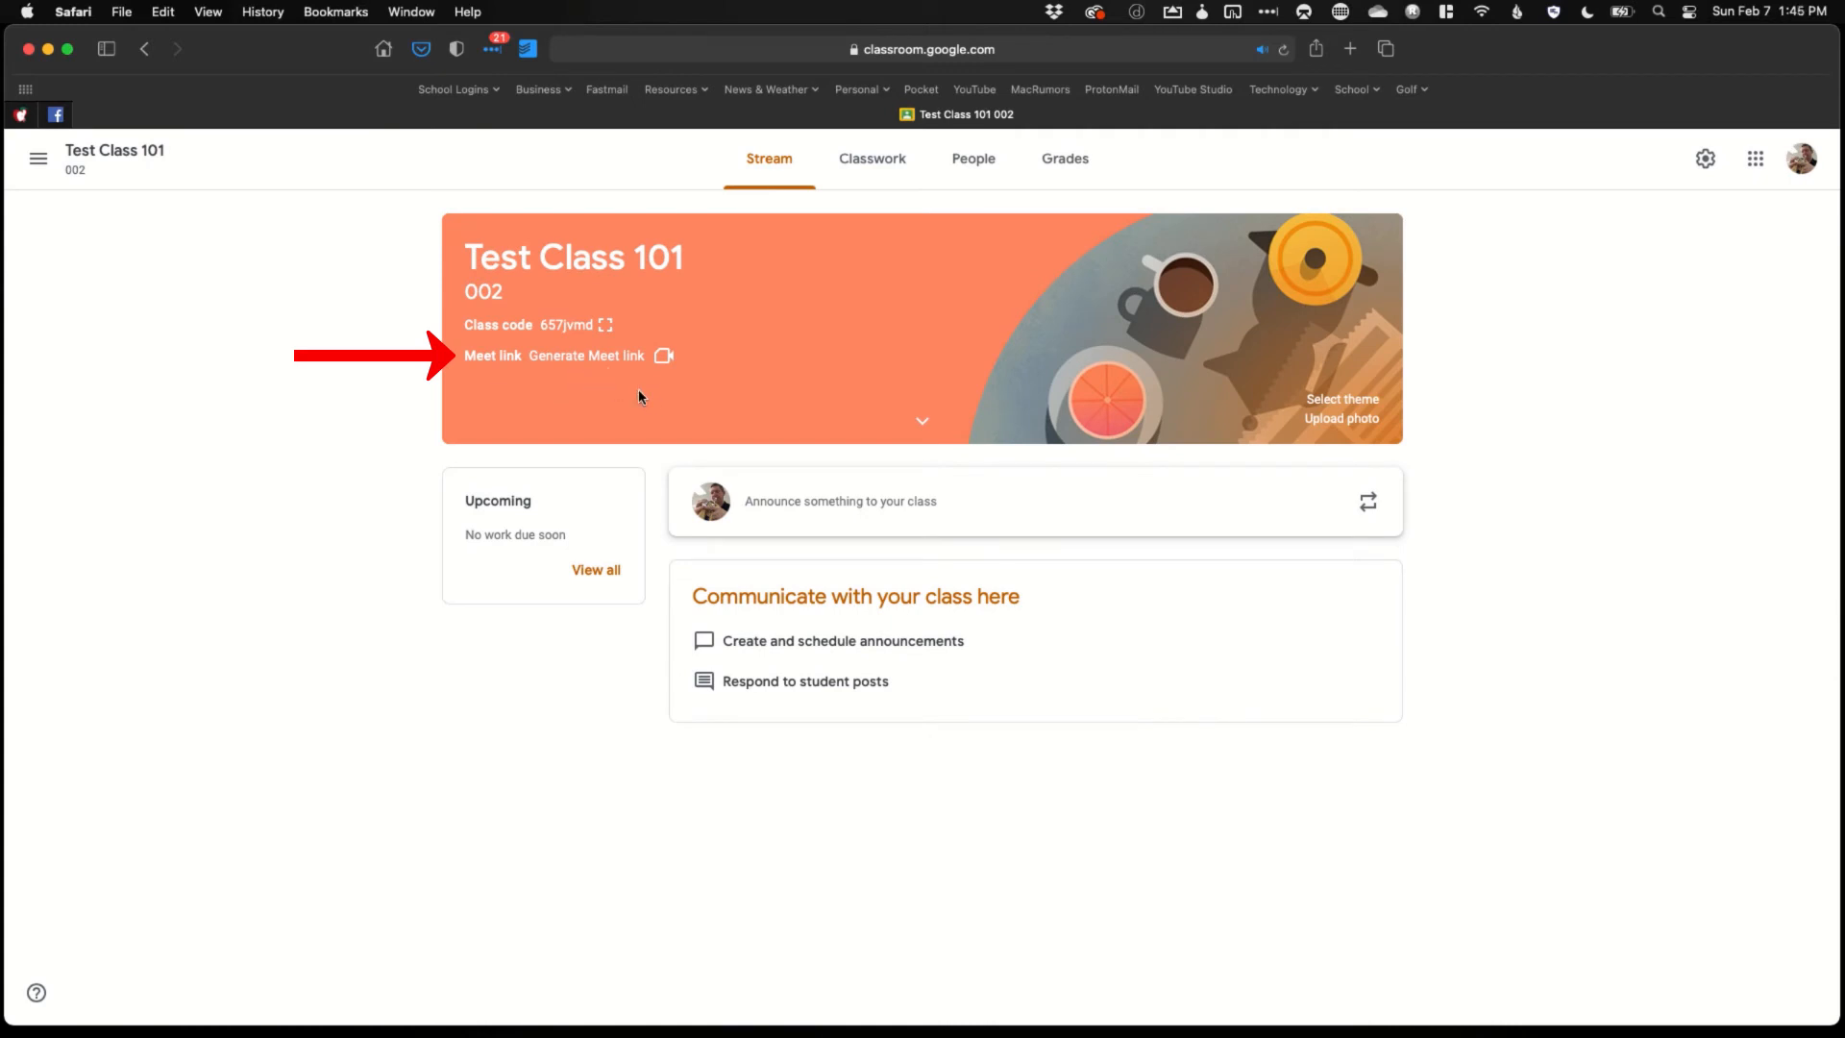
Generate a Meet link for the class, visible to students, and save it
left_click(602, 358)
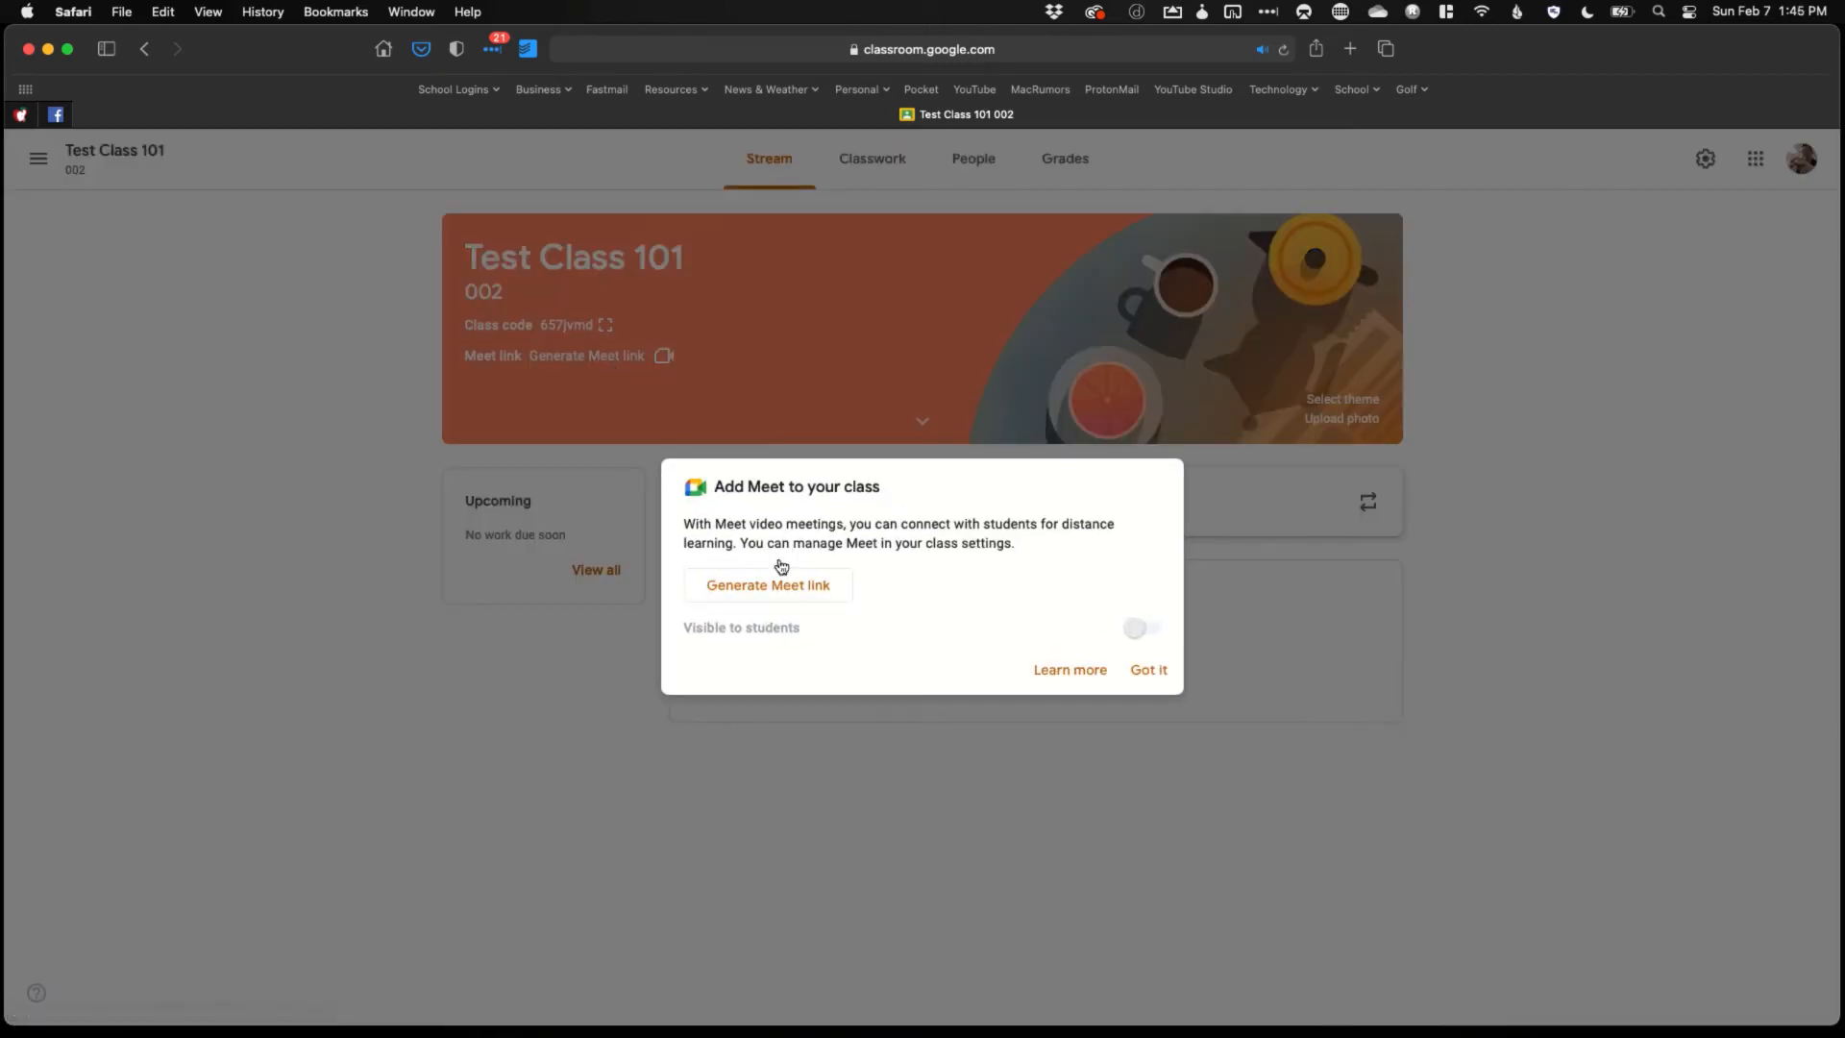
left_click(782, 586)
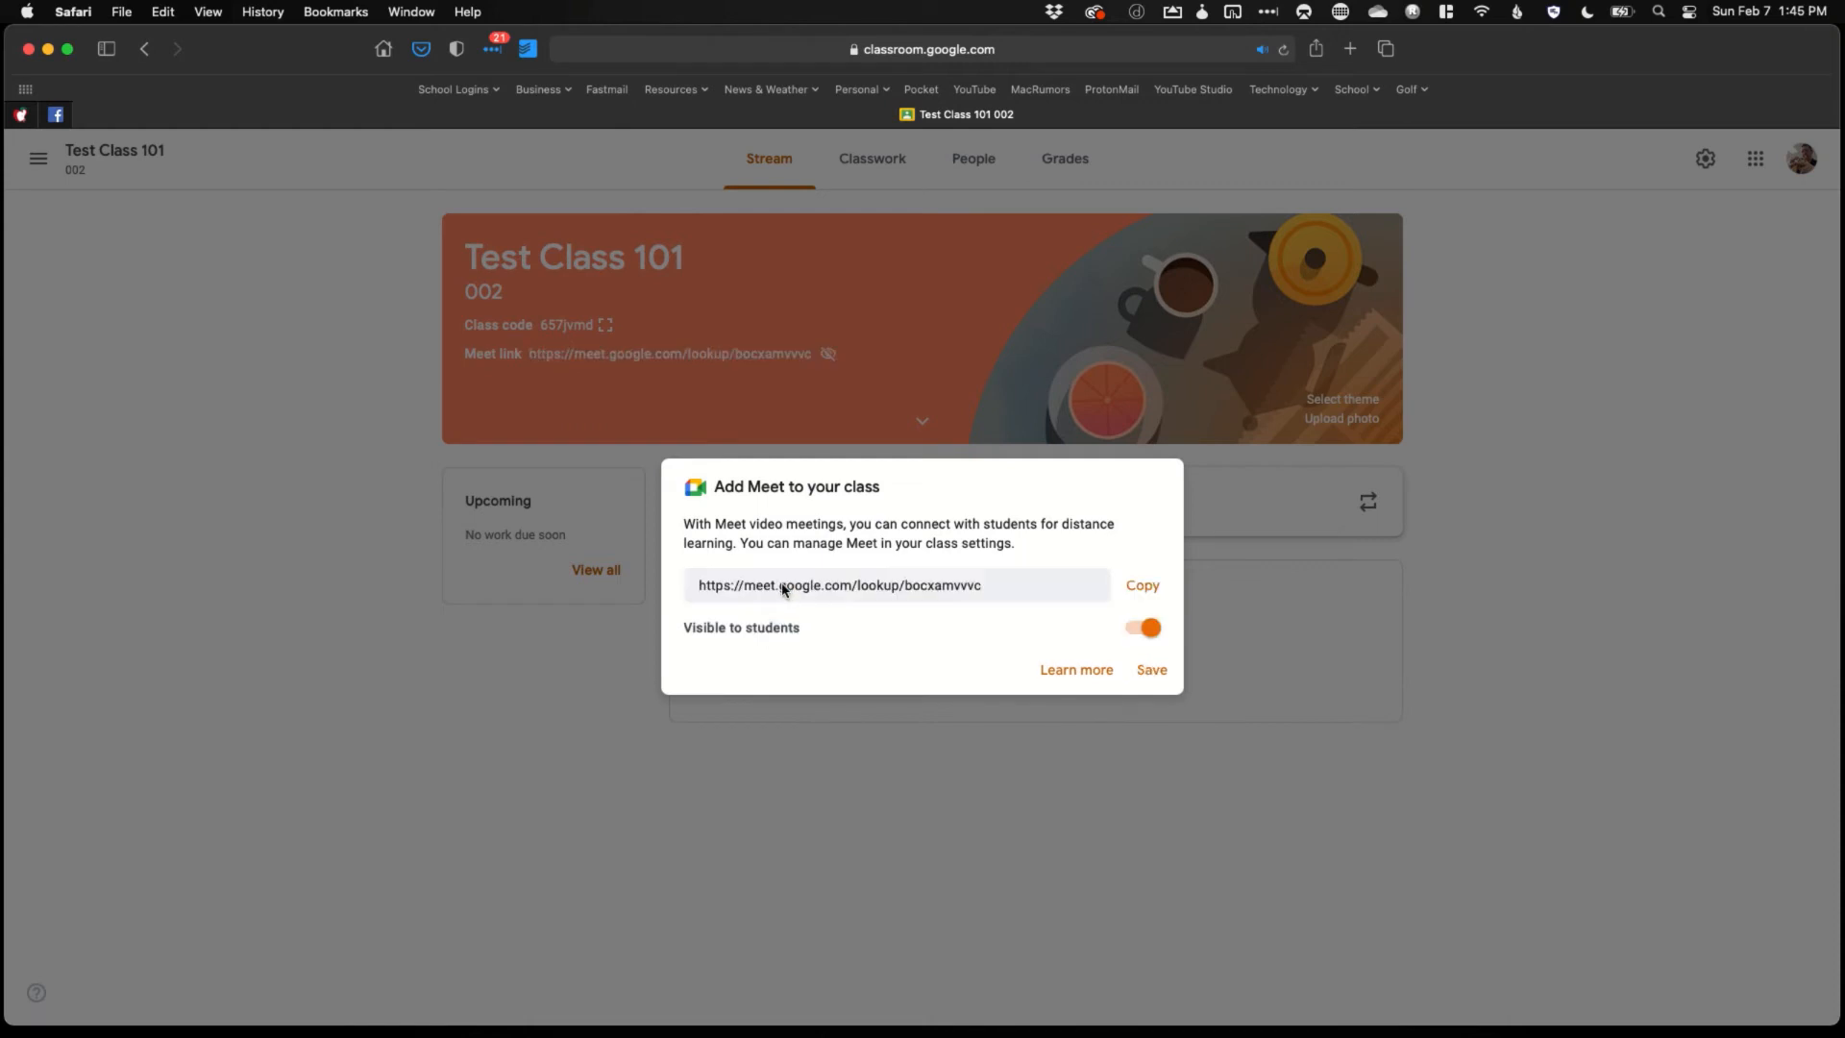
left_click(1150, 671)
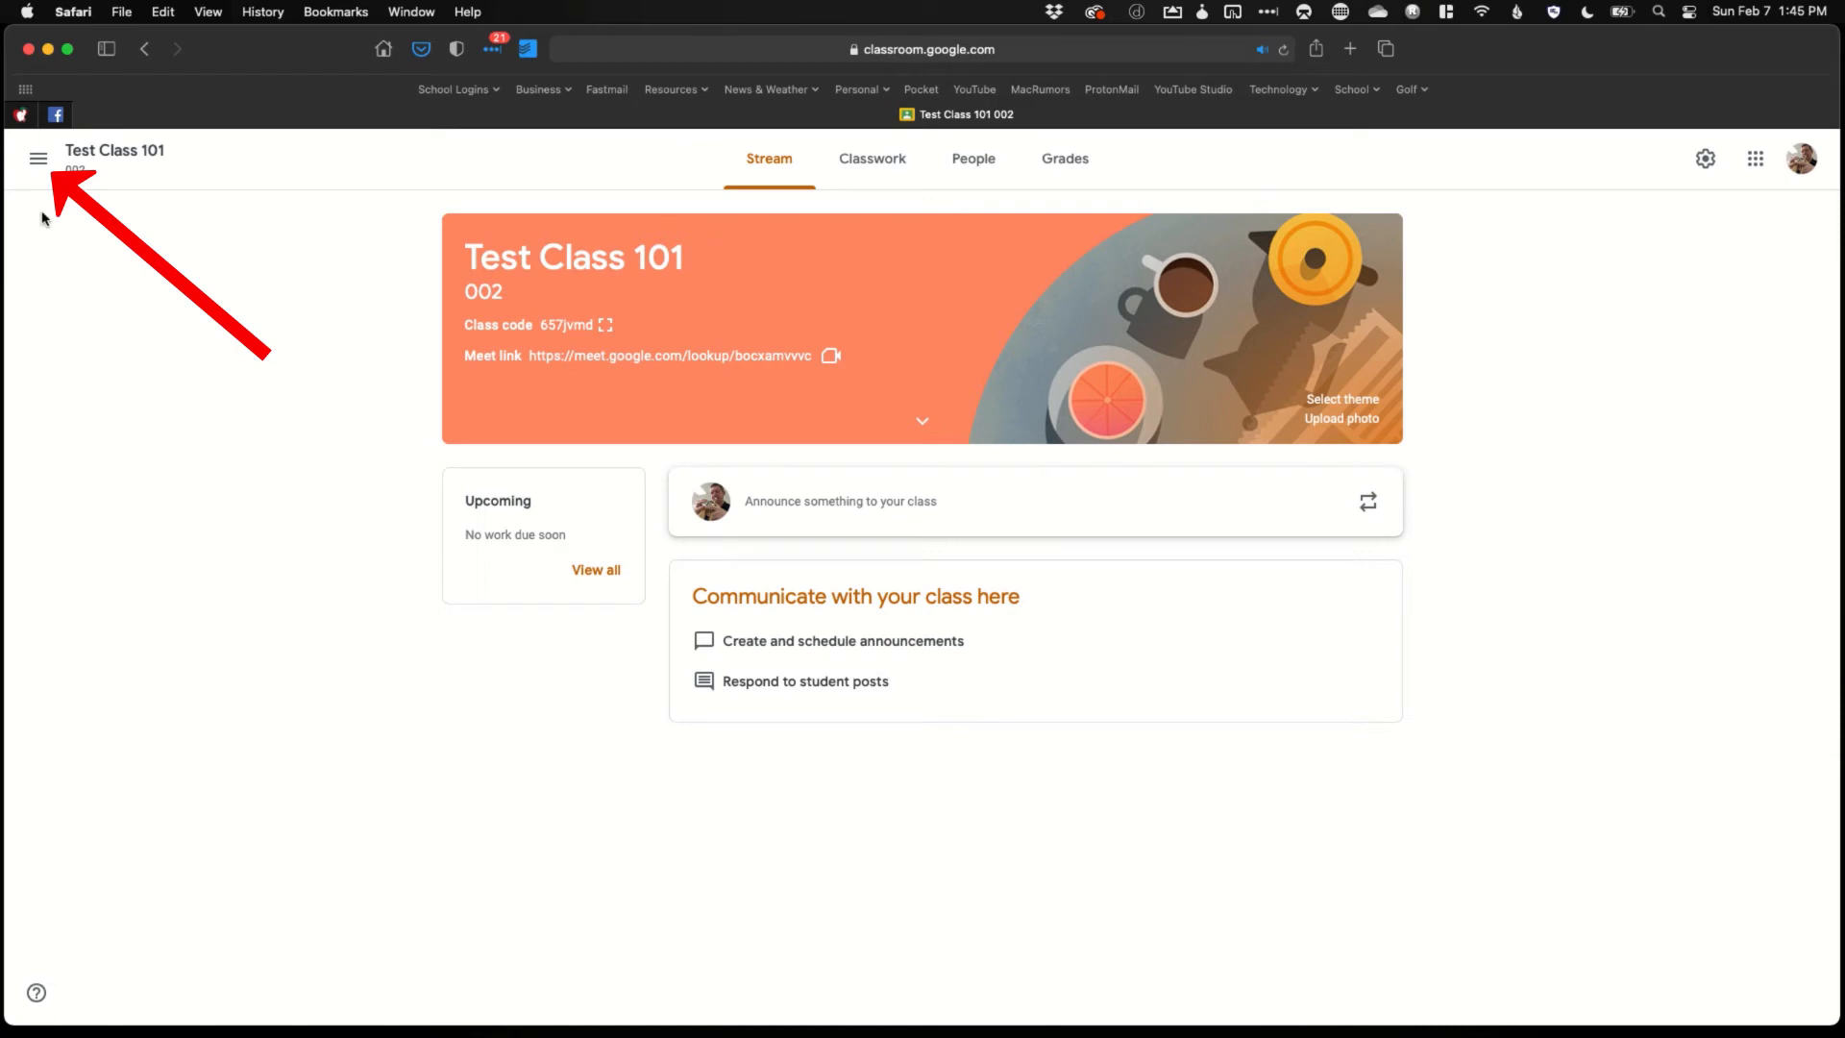
Open Classroom Settings from the main menu and expand the per-class notification toggles
left_click(39, 163)
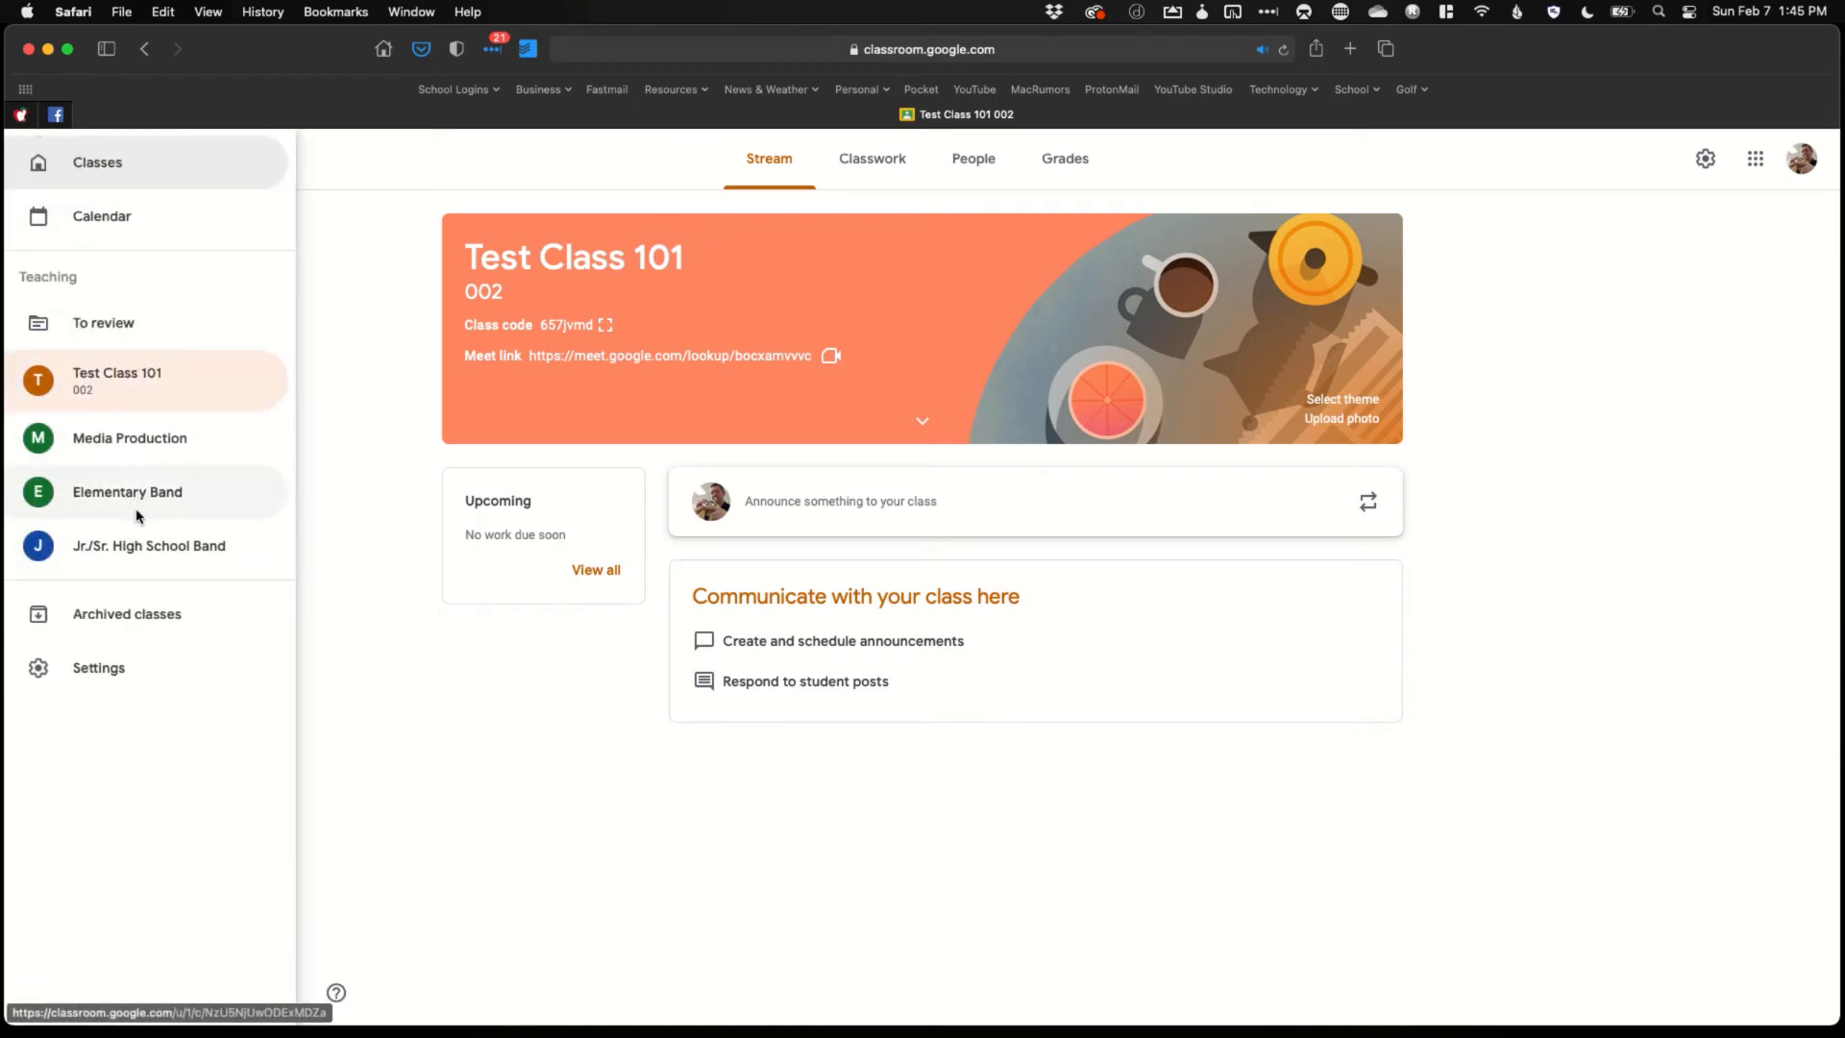
left_click(132, 671)
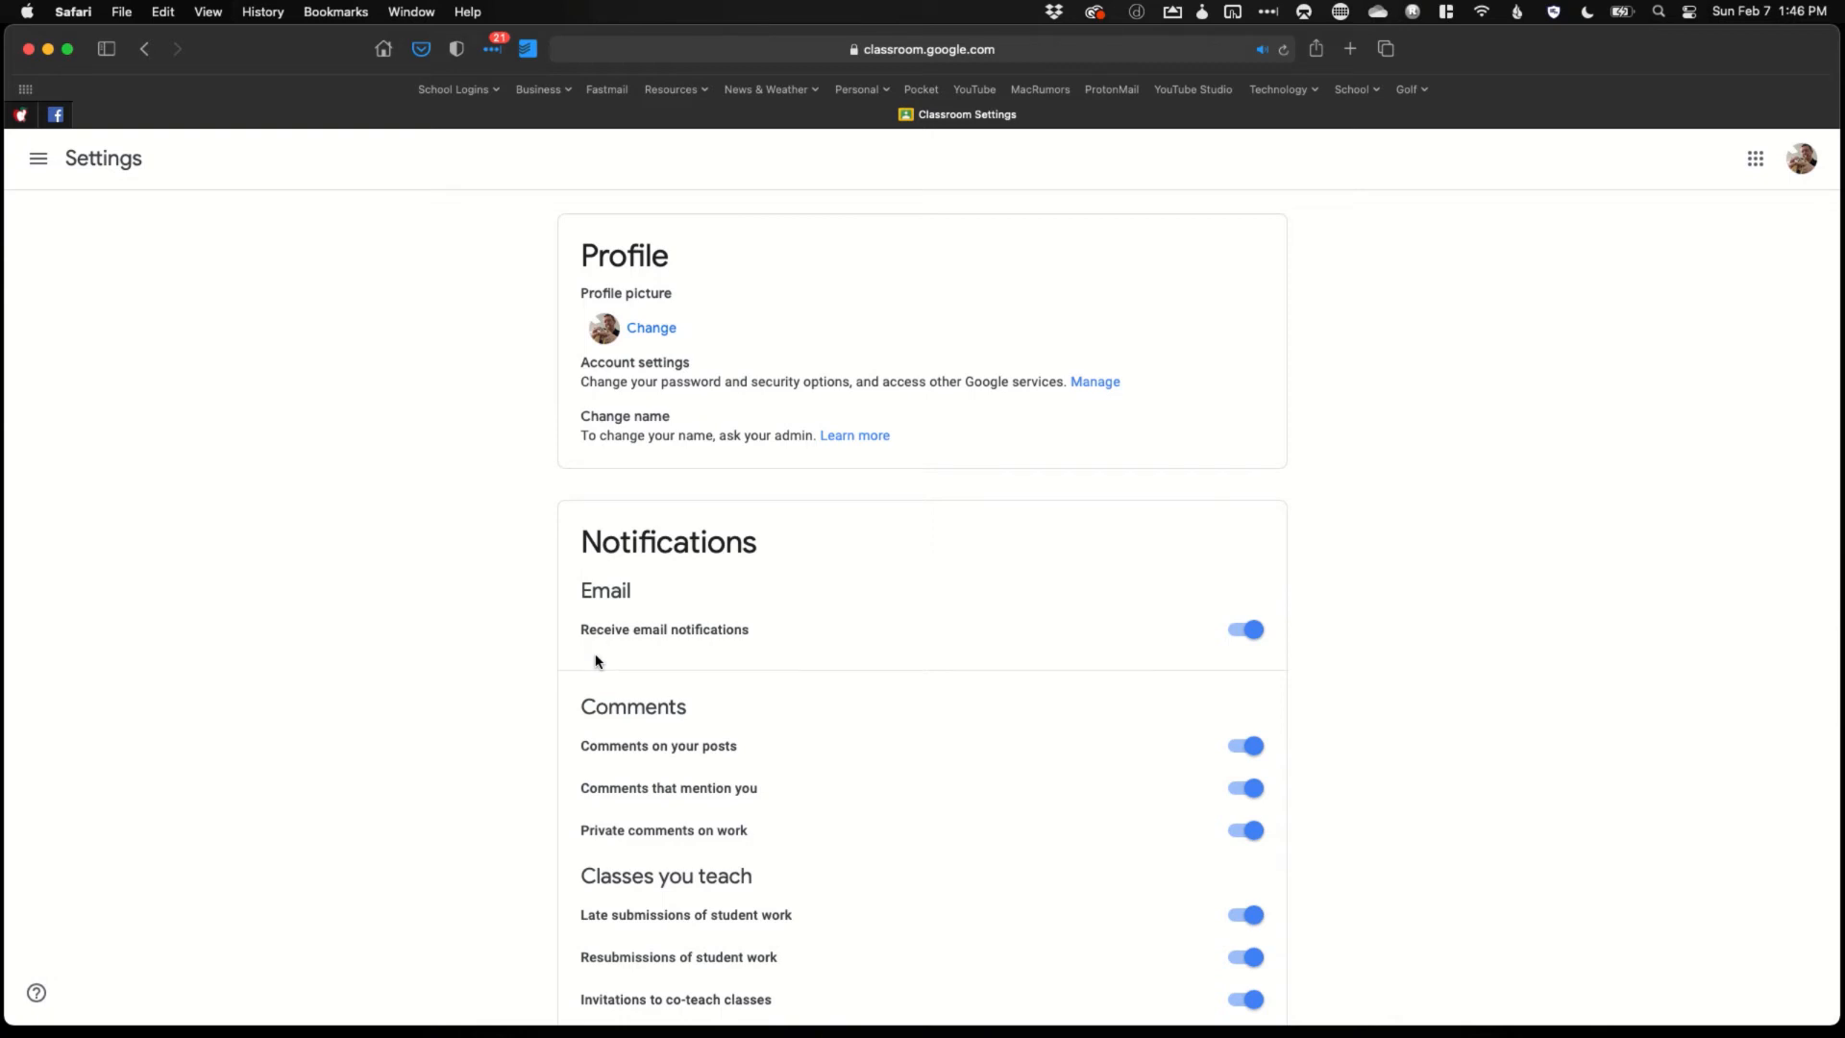
scroll(595, 661, "down", 4)
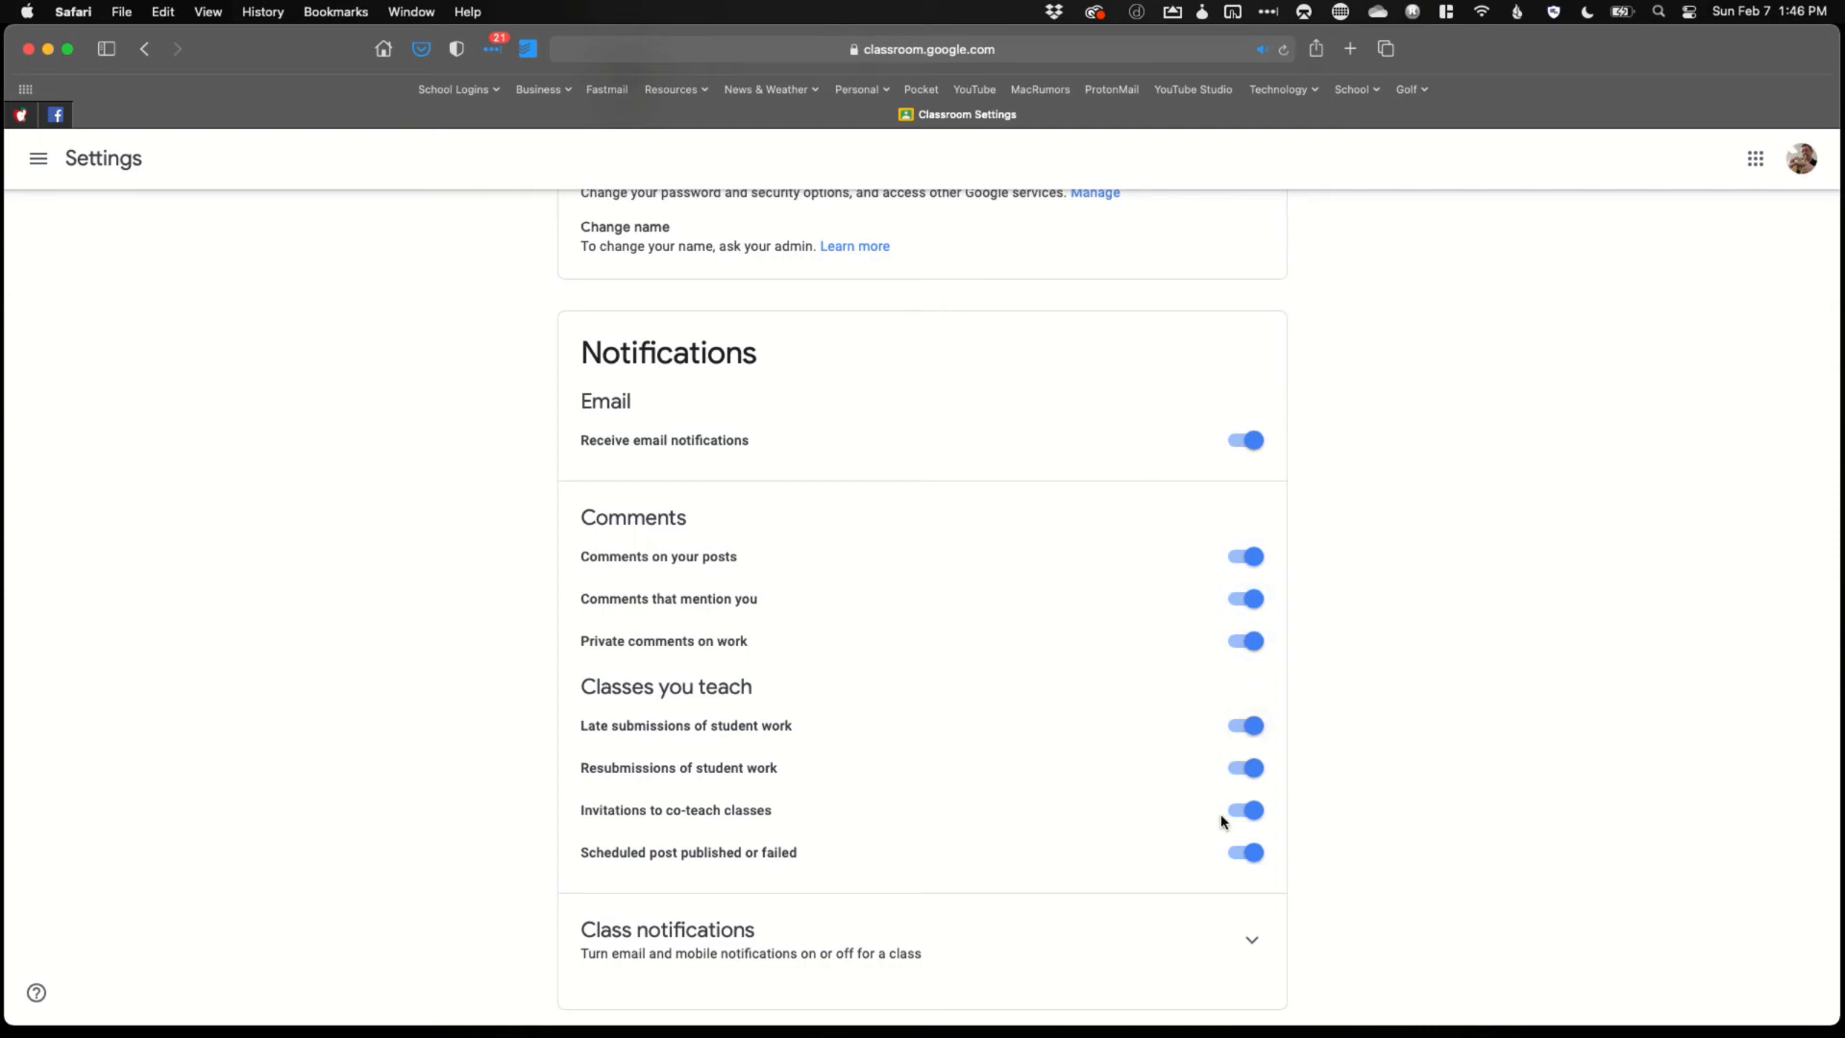
scroll(1235, 815, "down", 1)
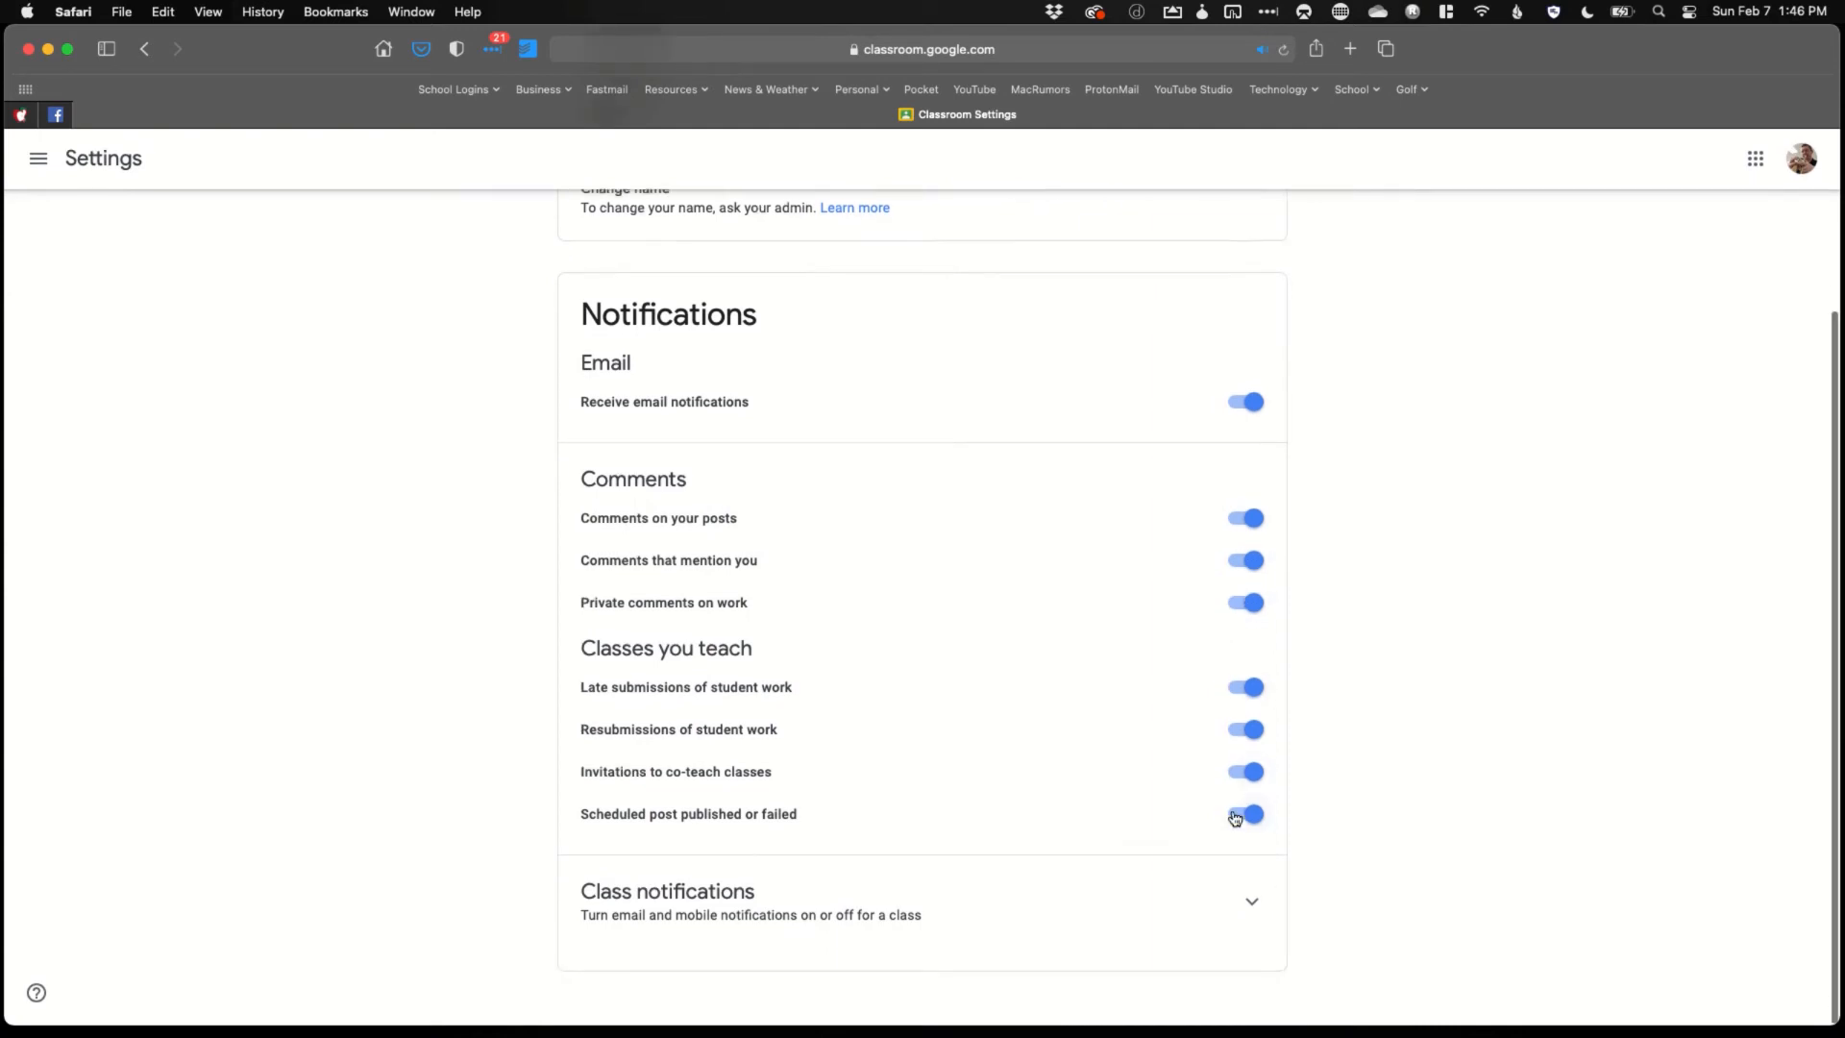
left_click(1252, 903)
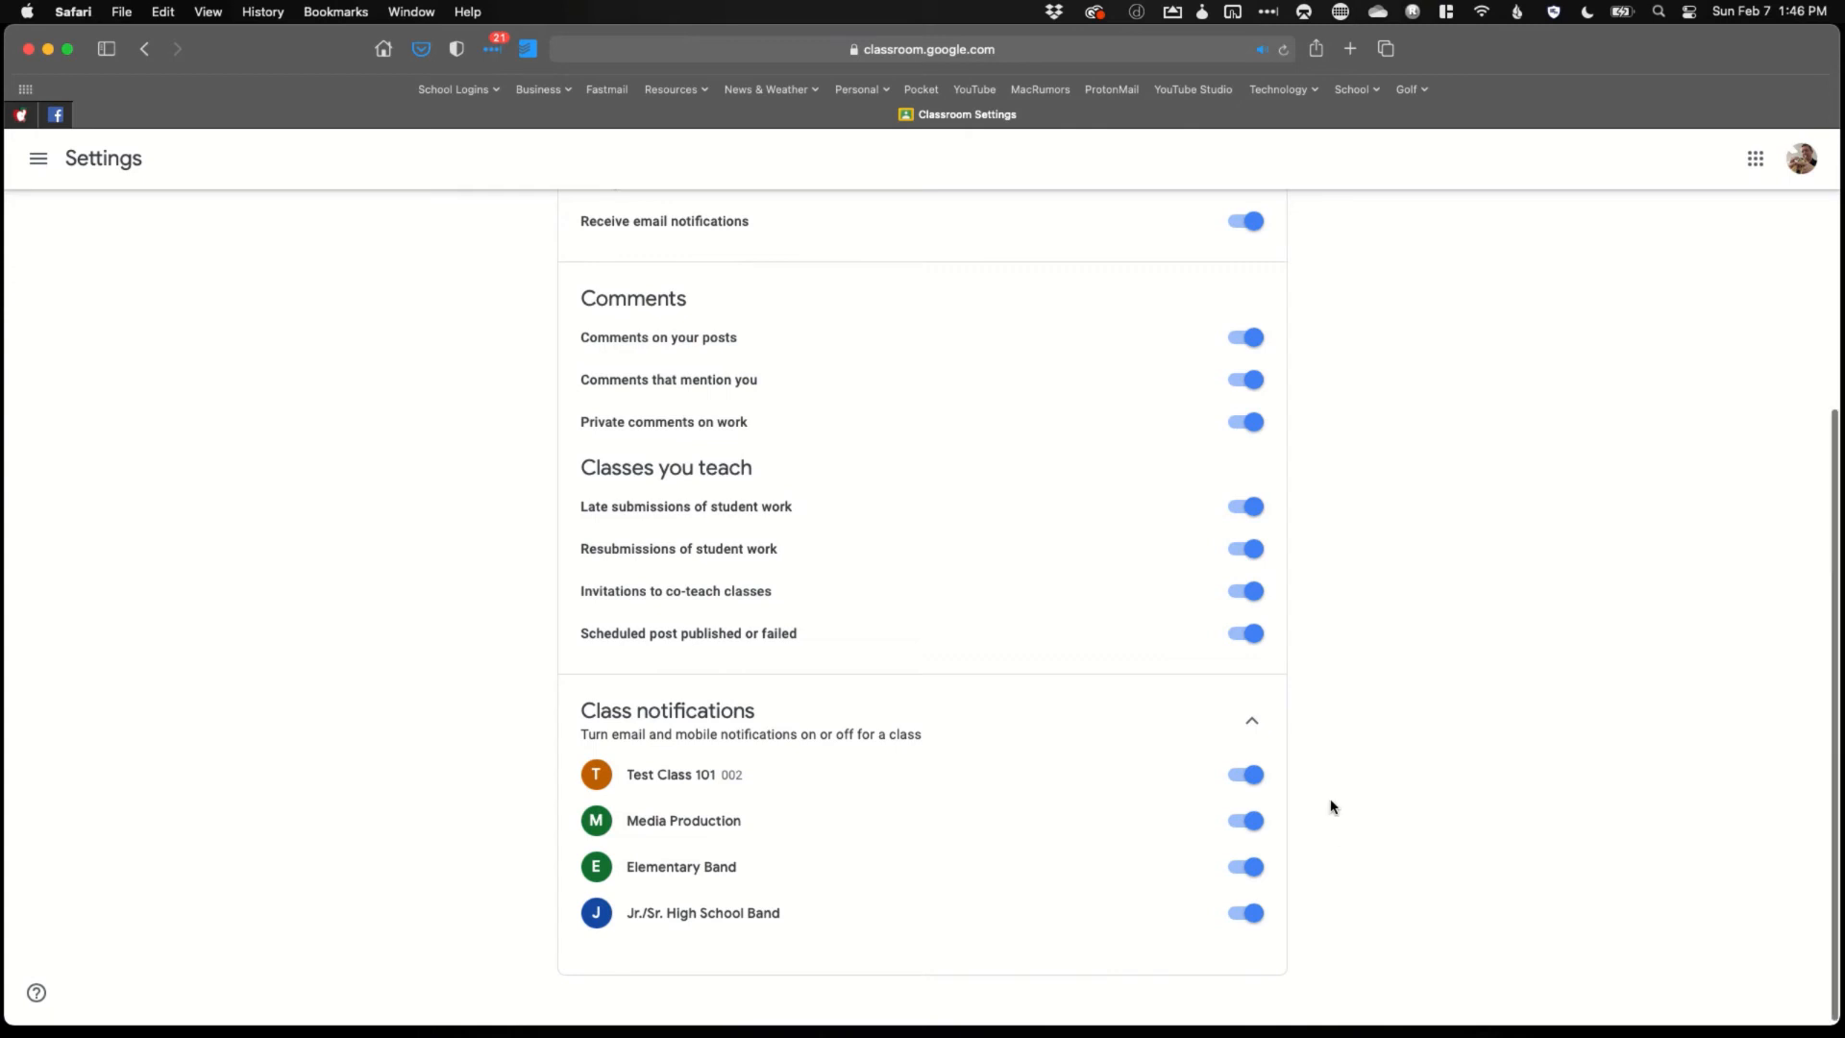
scroll(1331, 804, "up", 5)
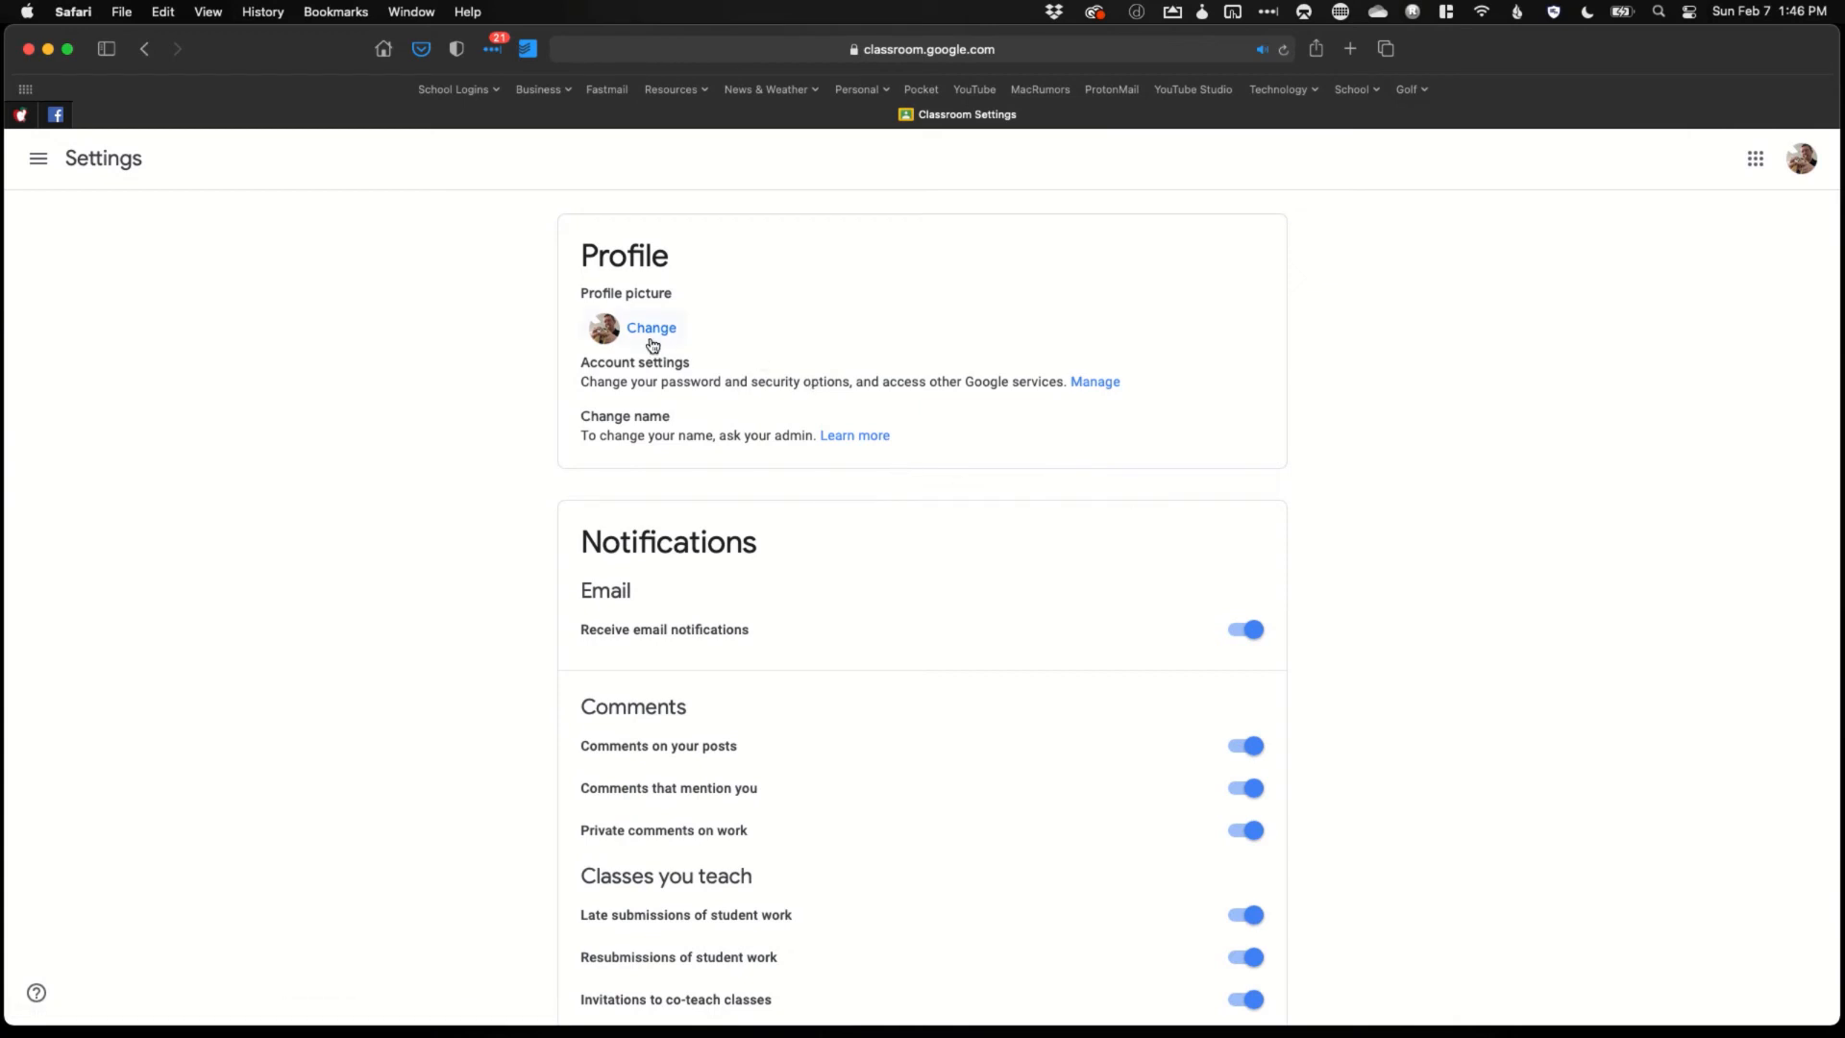
Return to Test Class 101 and apply the laptop header theme from the gallery
left_click(38, 161)
left_click(116, 384)
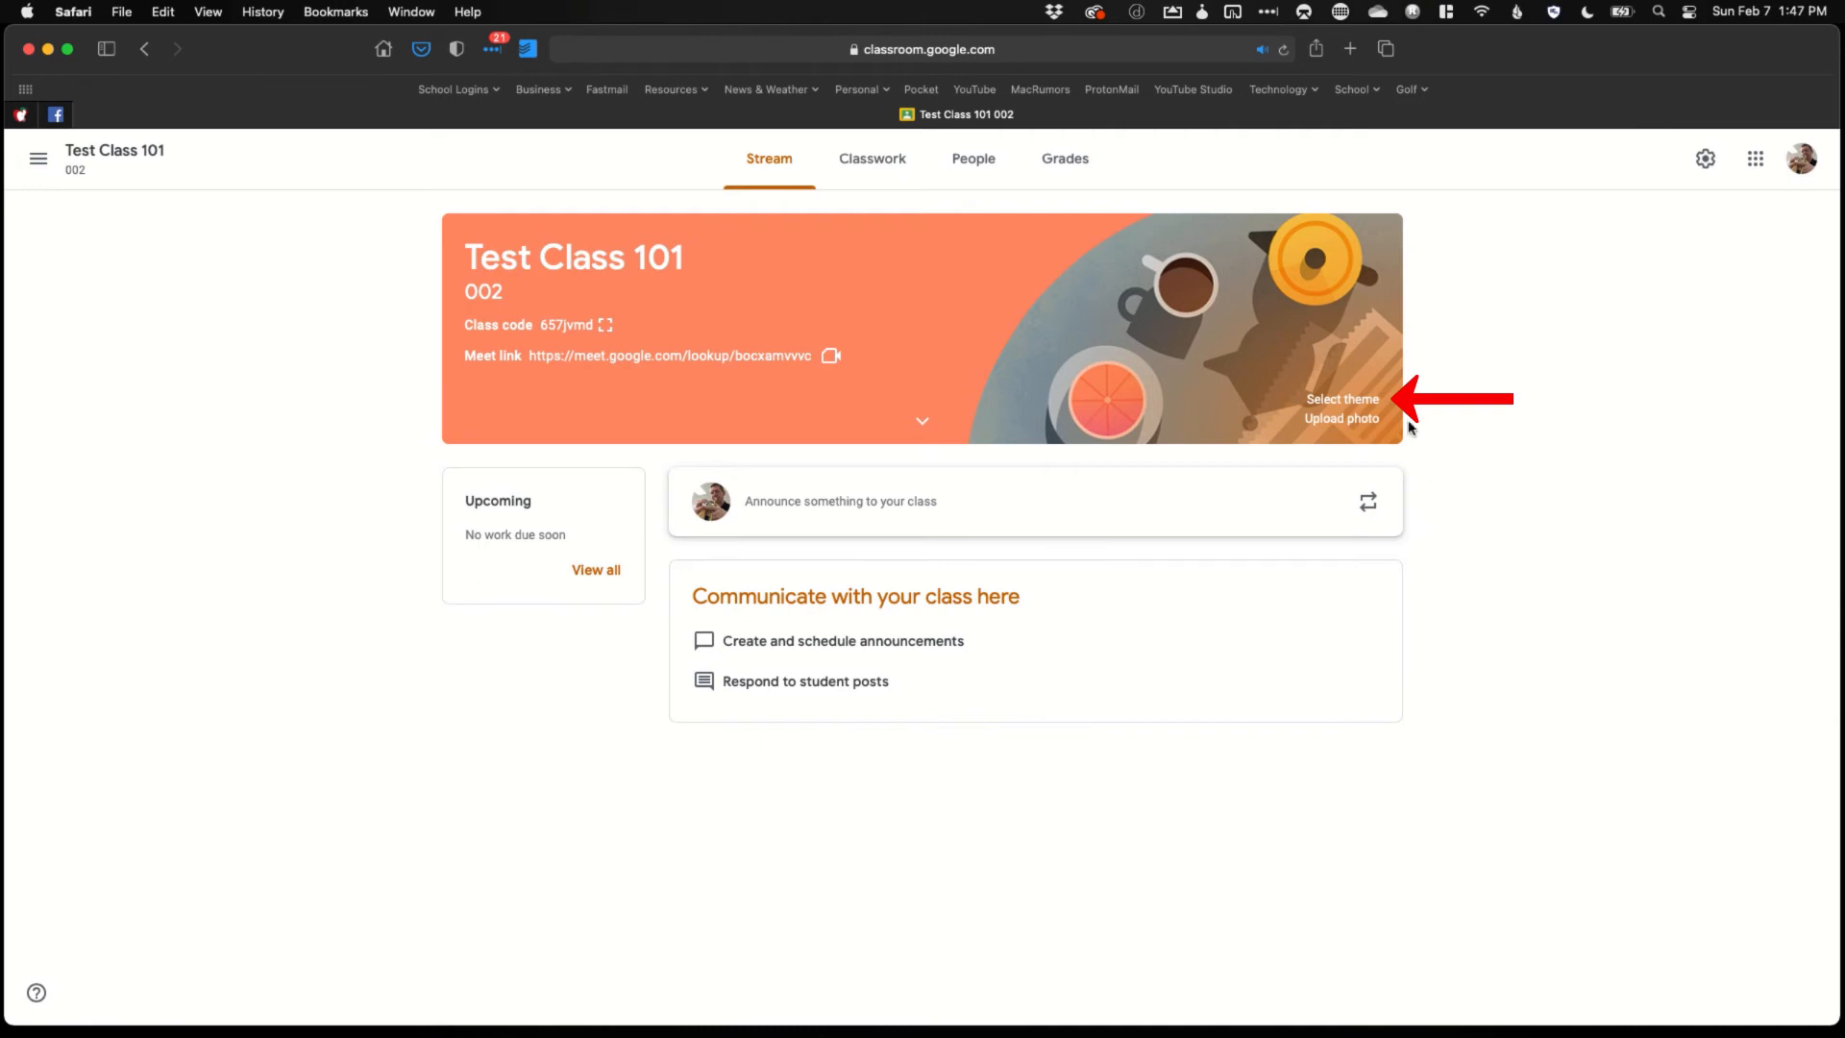
left_click(1365, 400)
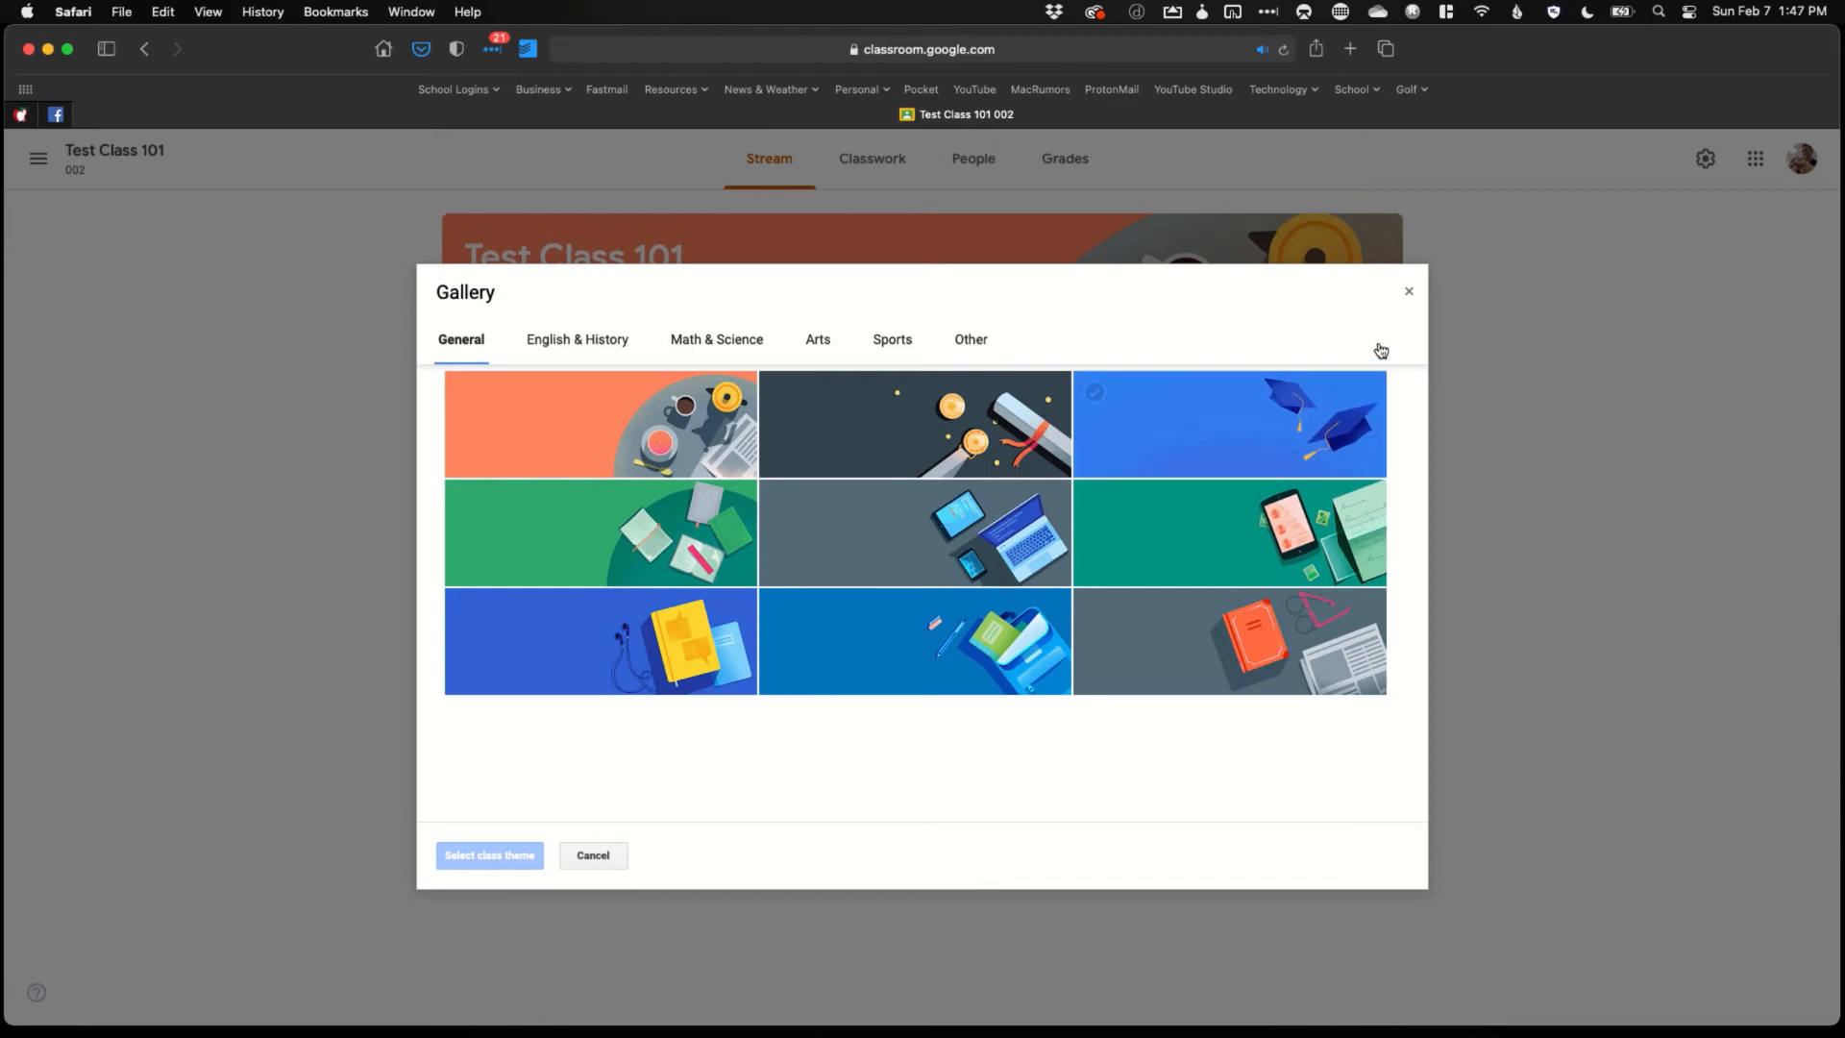
left_click(966, 556)
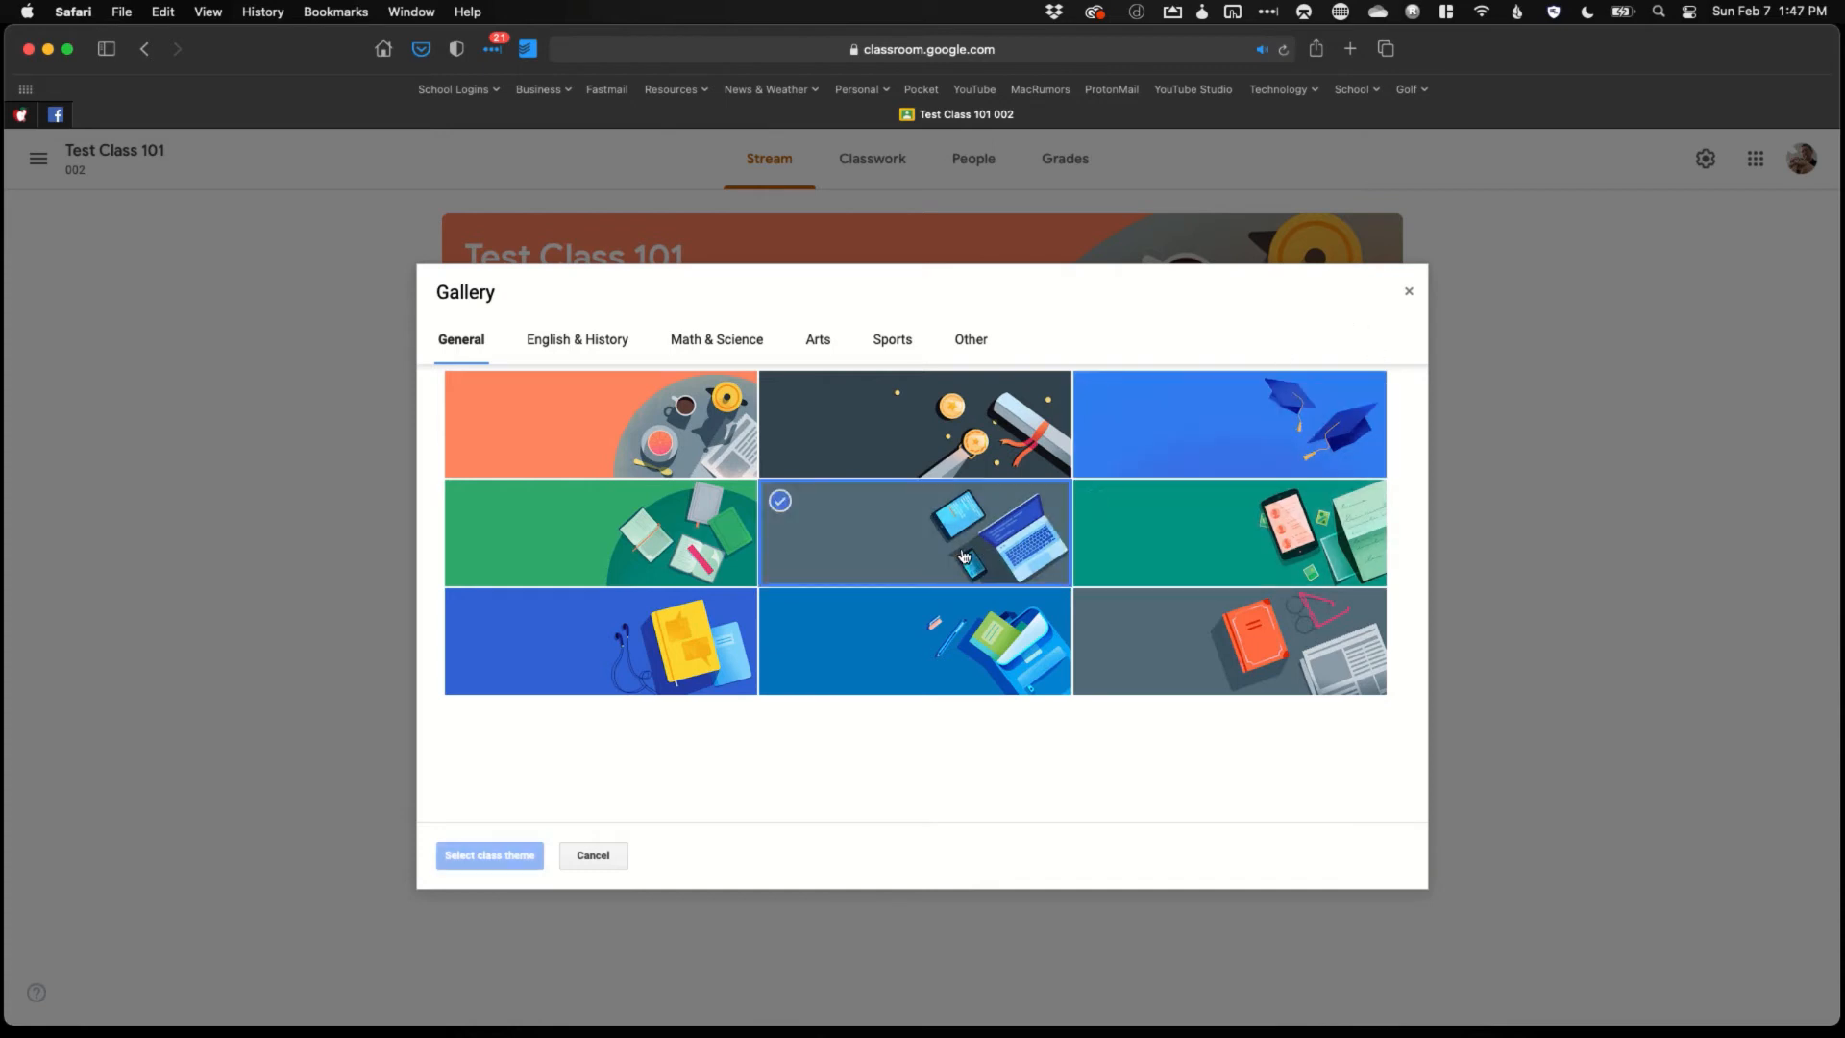
left_click(515, 857)
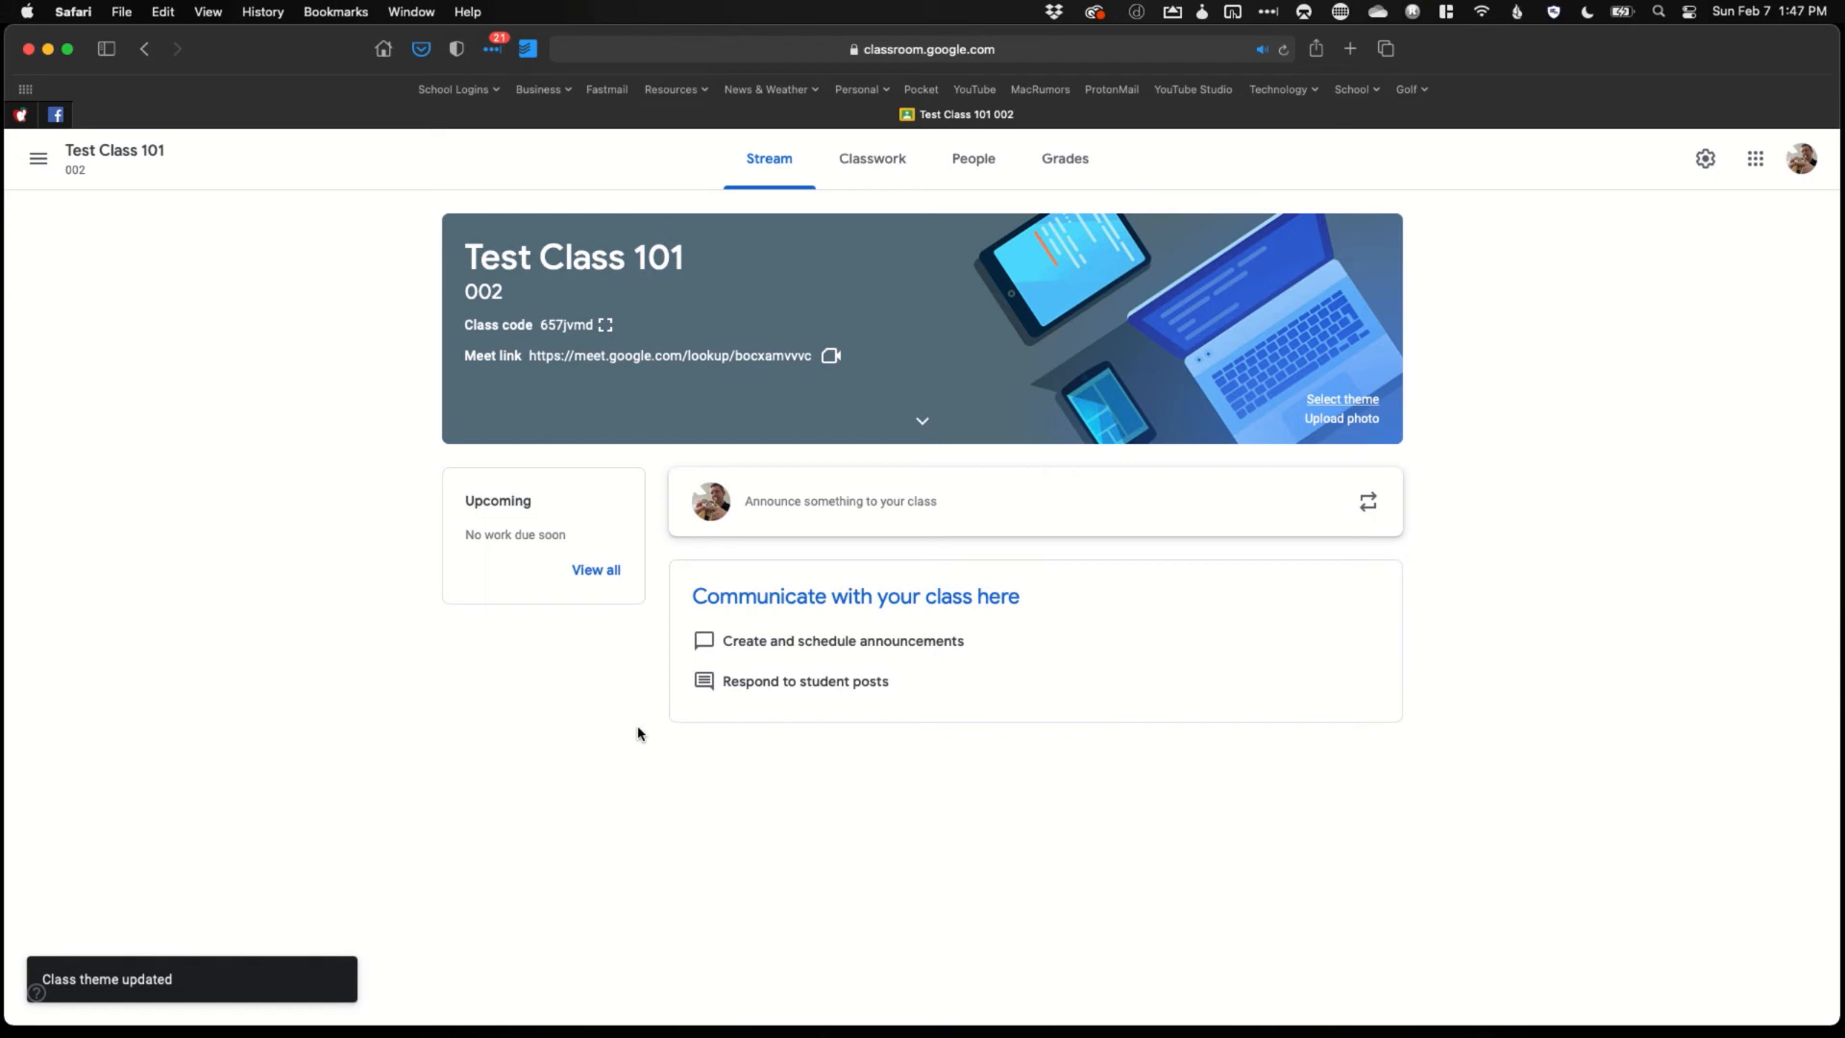
Replace it with the dark green guitar theme from the Arts category
left_click(1345, 402)
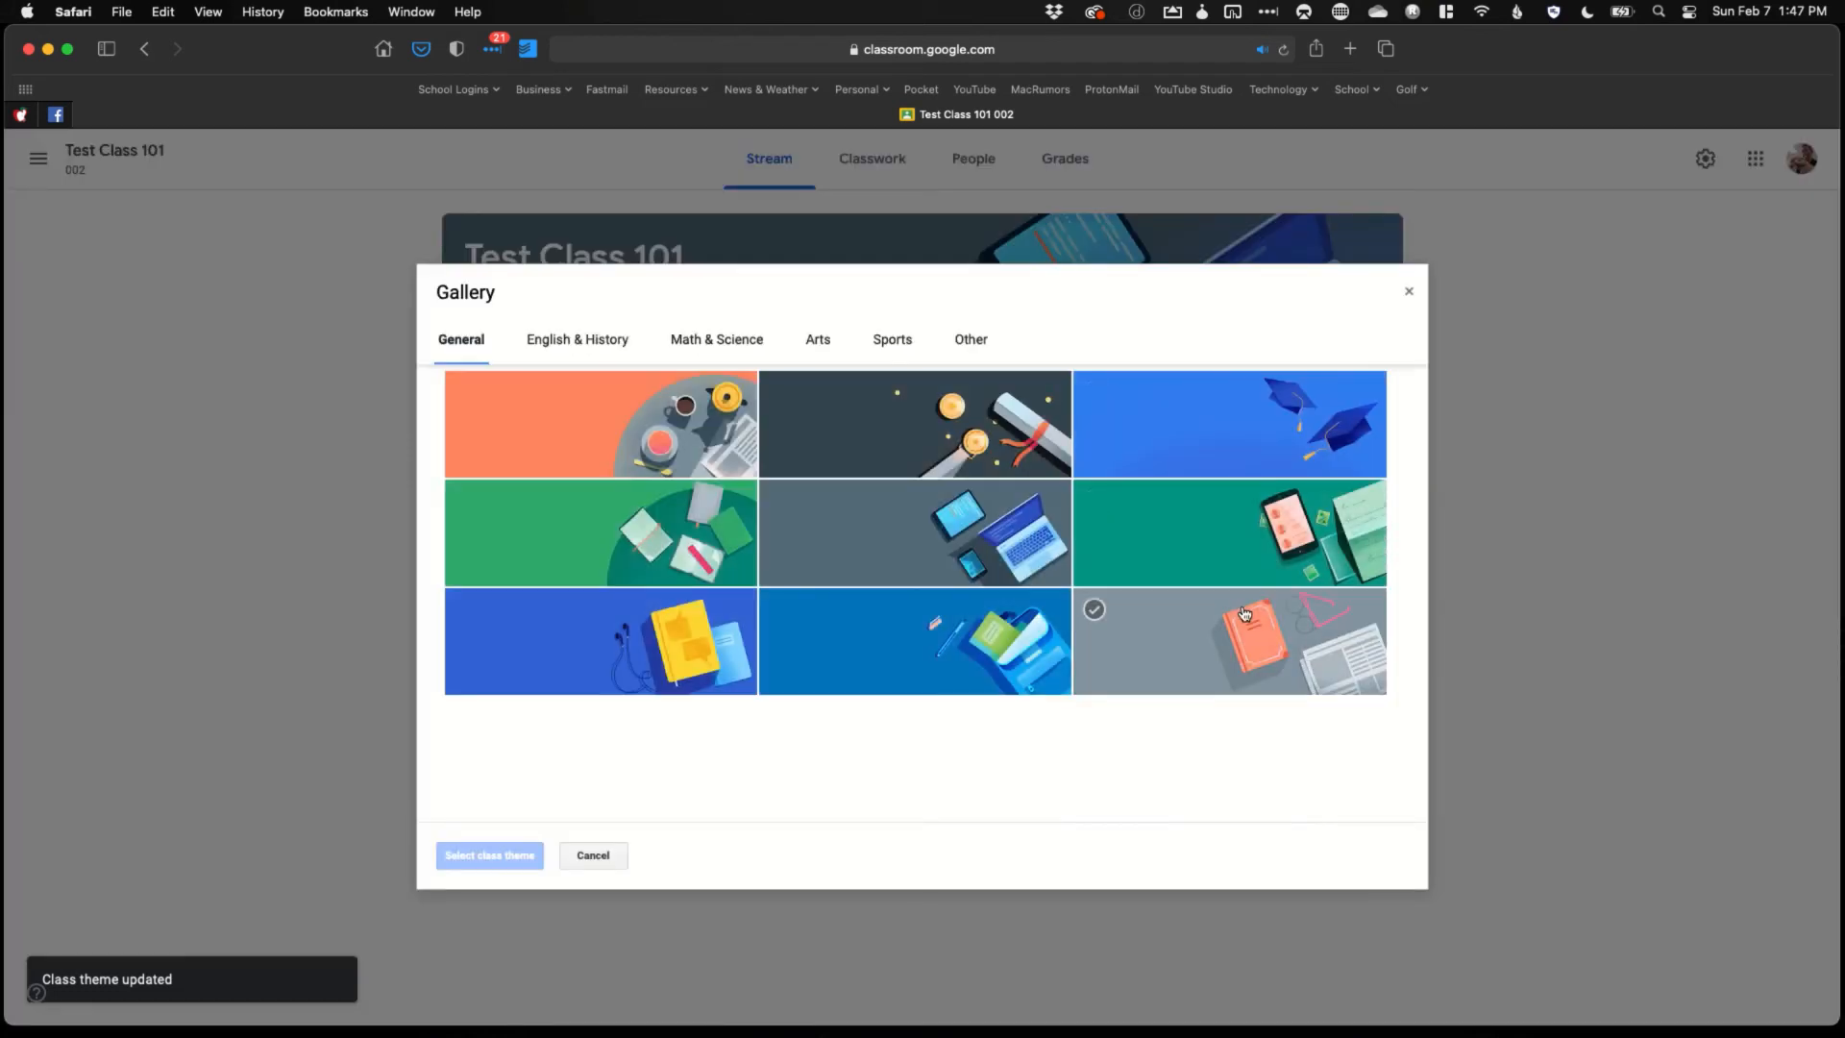
left_click(544, 342)
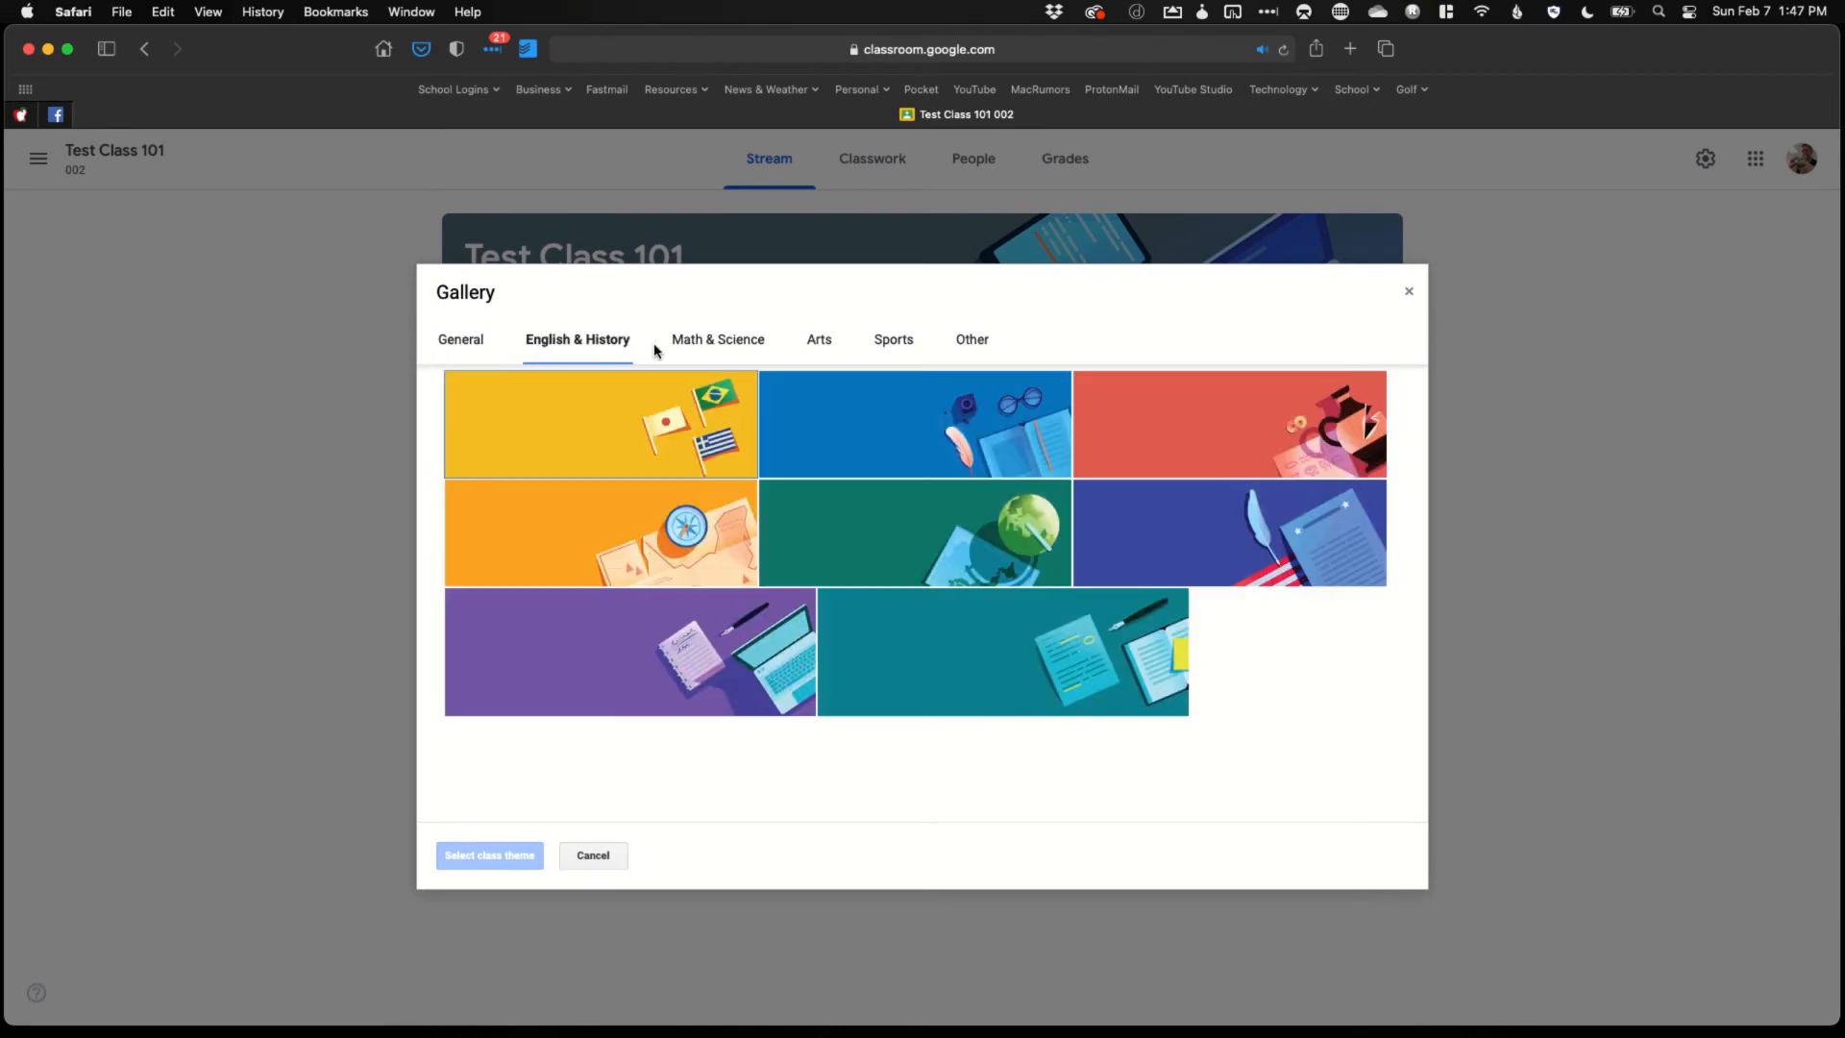
left_click(694, 348)
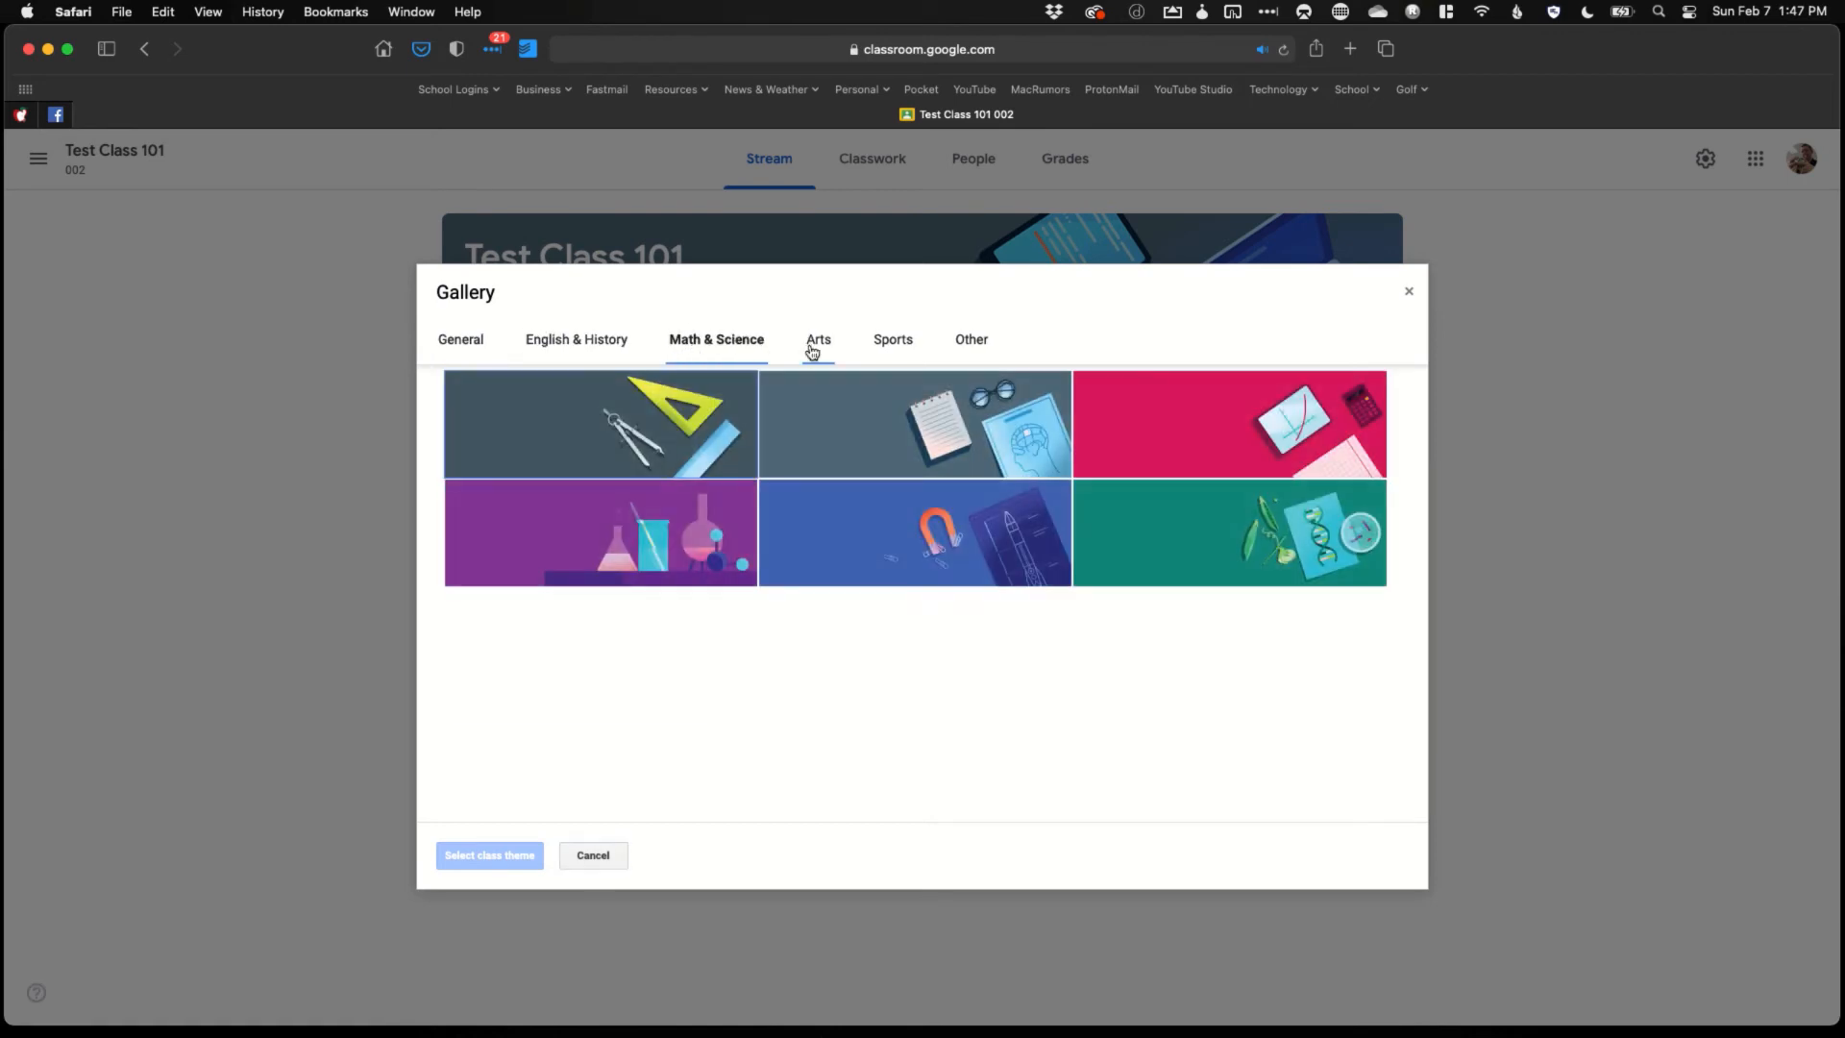
left_click(812, 352)
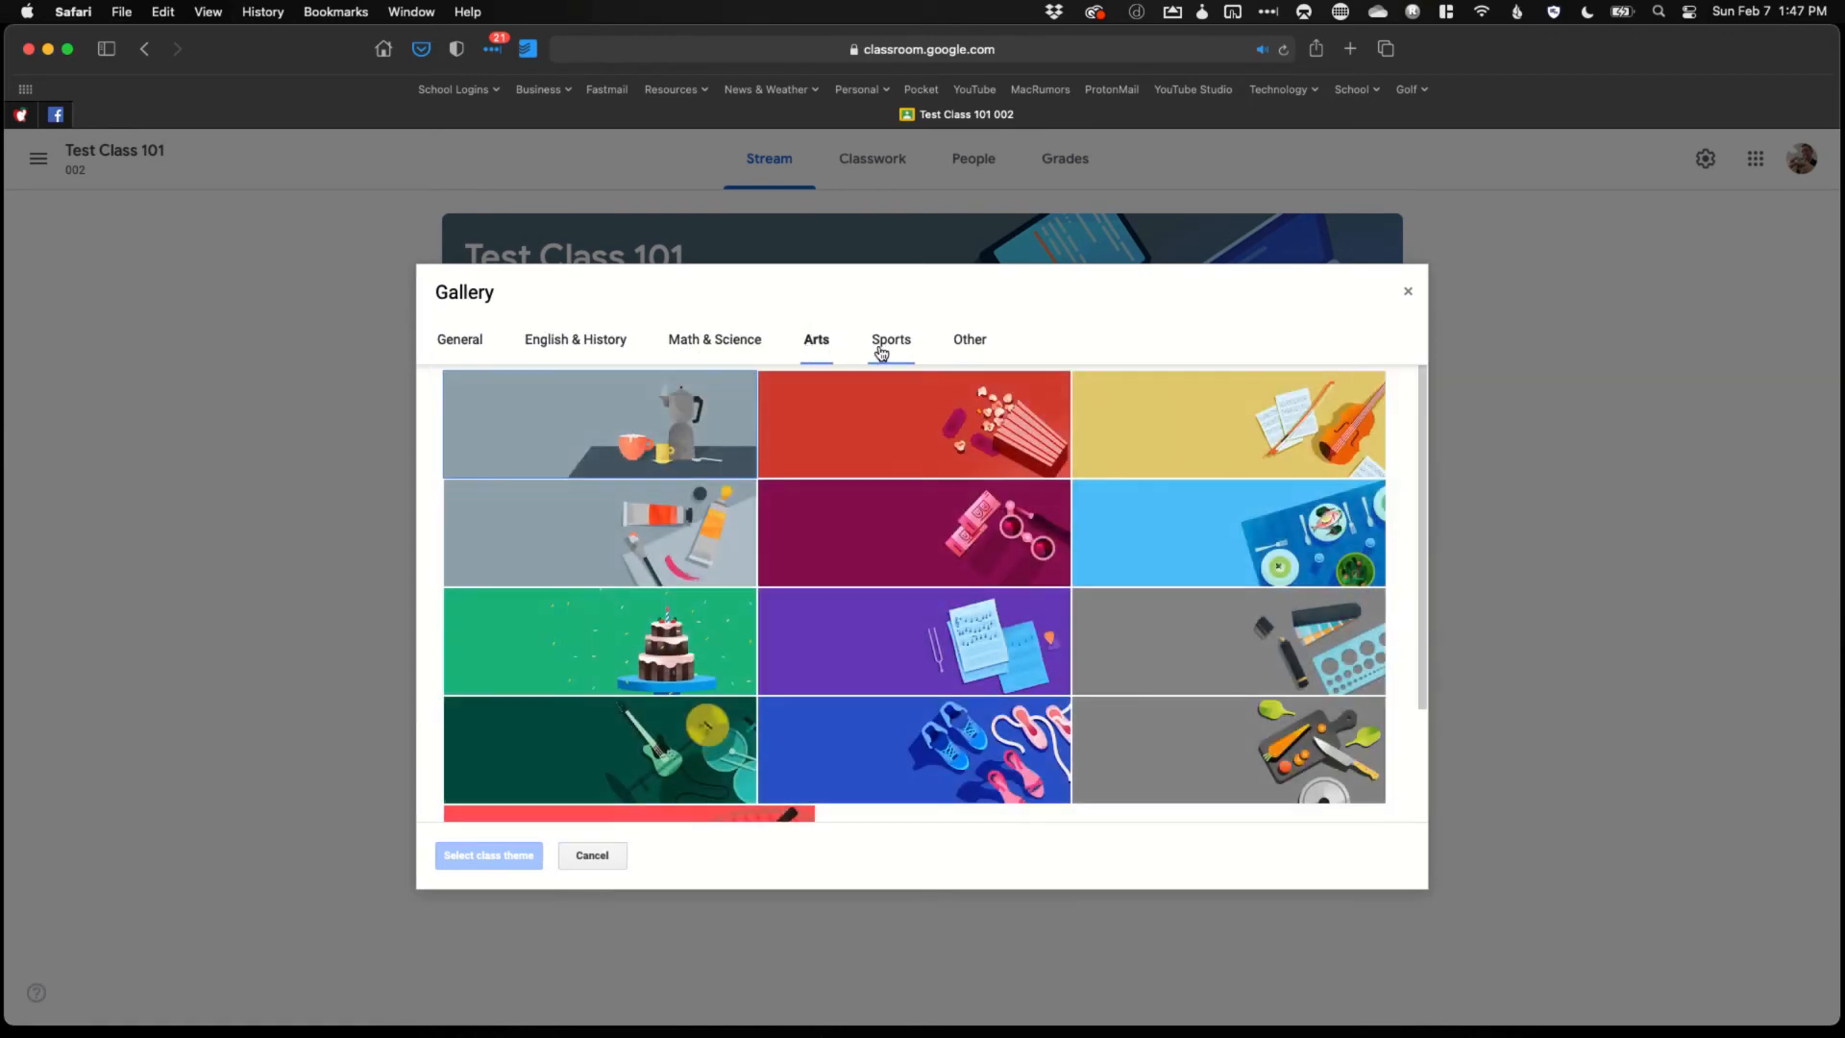
scroll(907, 539, "down", 2)
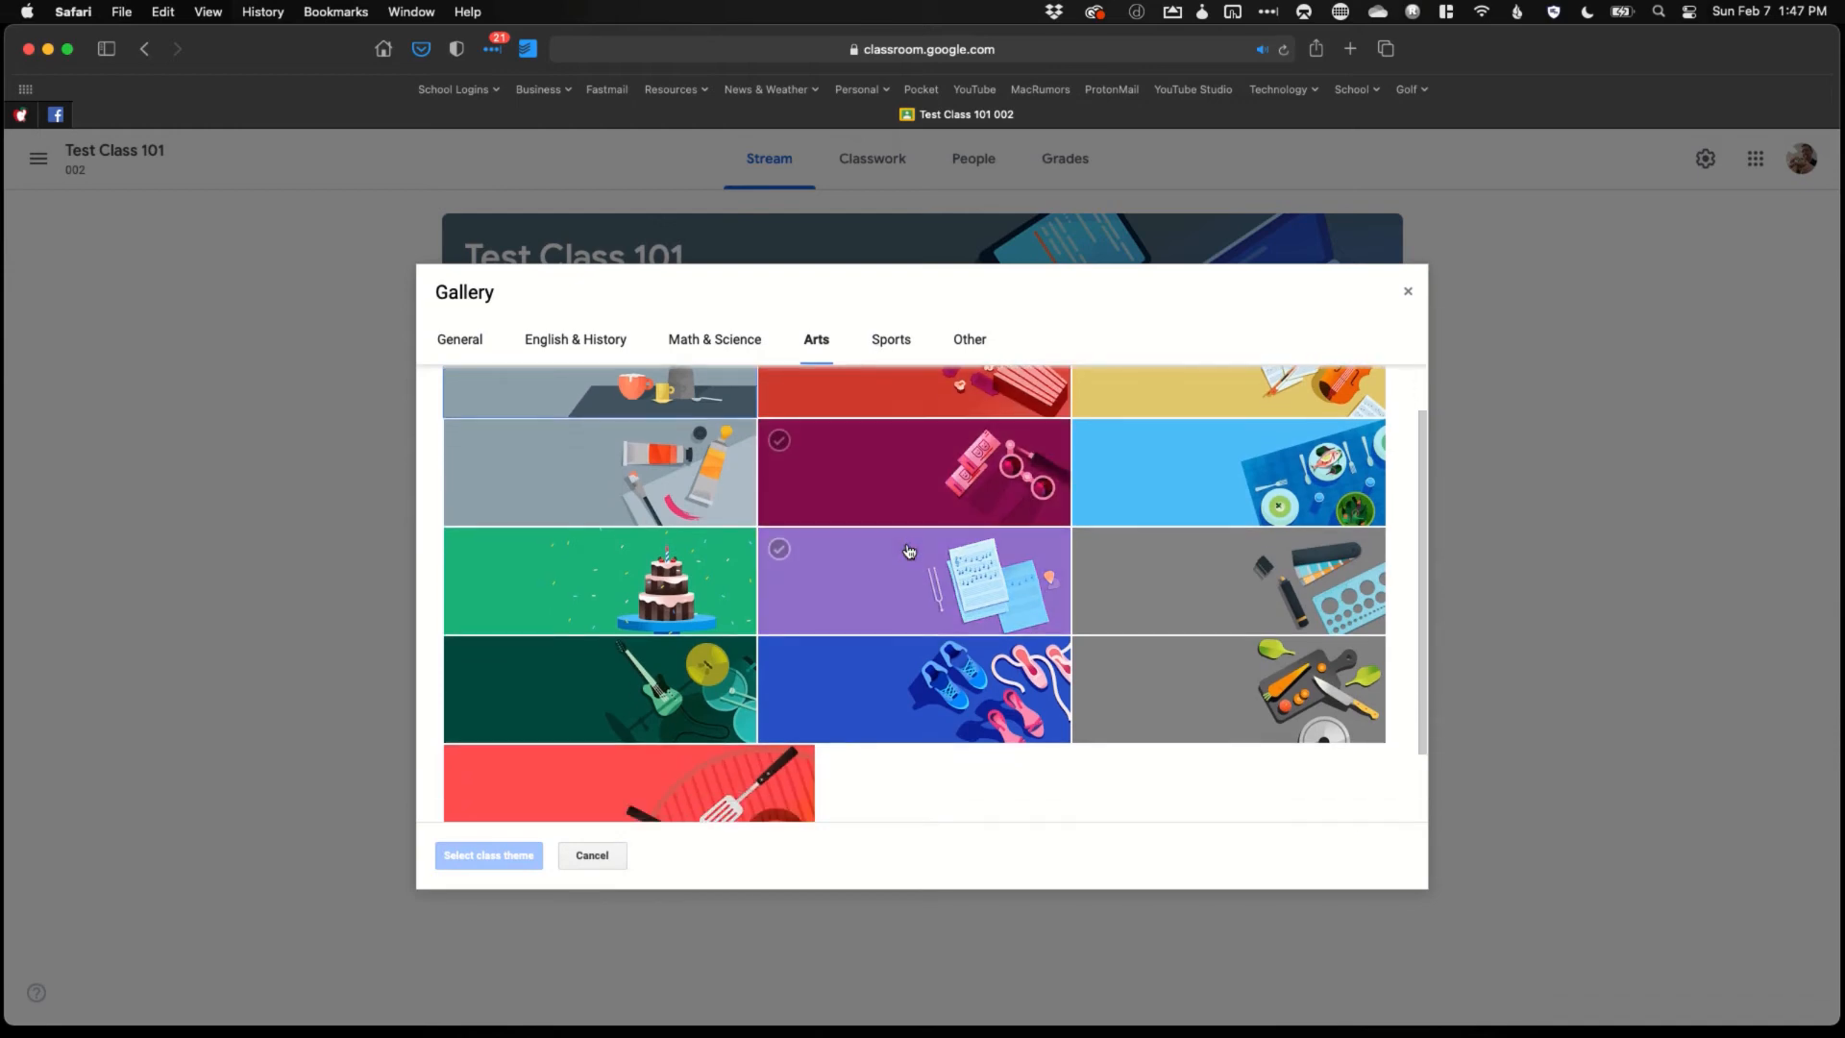
left_click(631, 724)
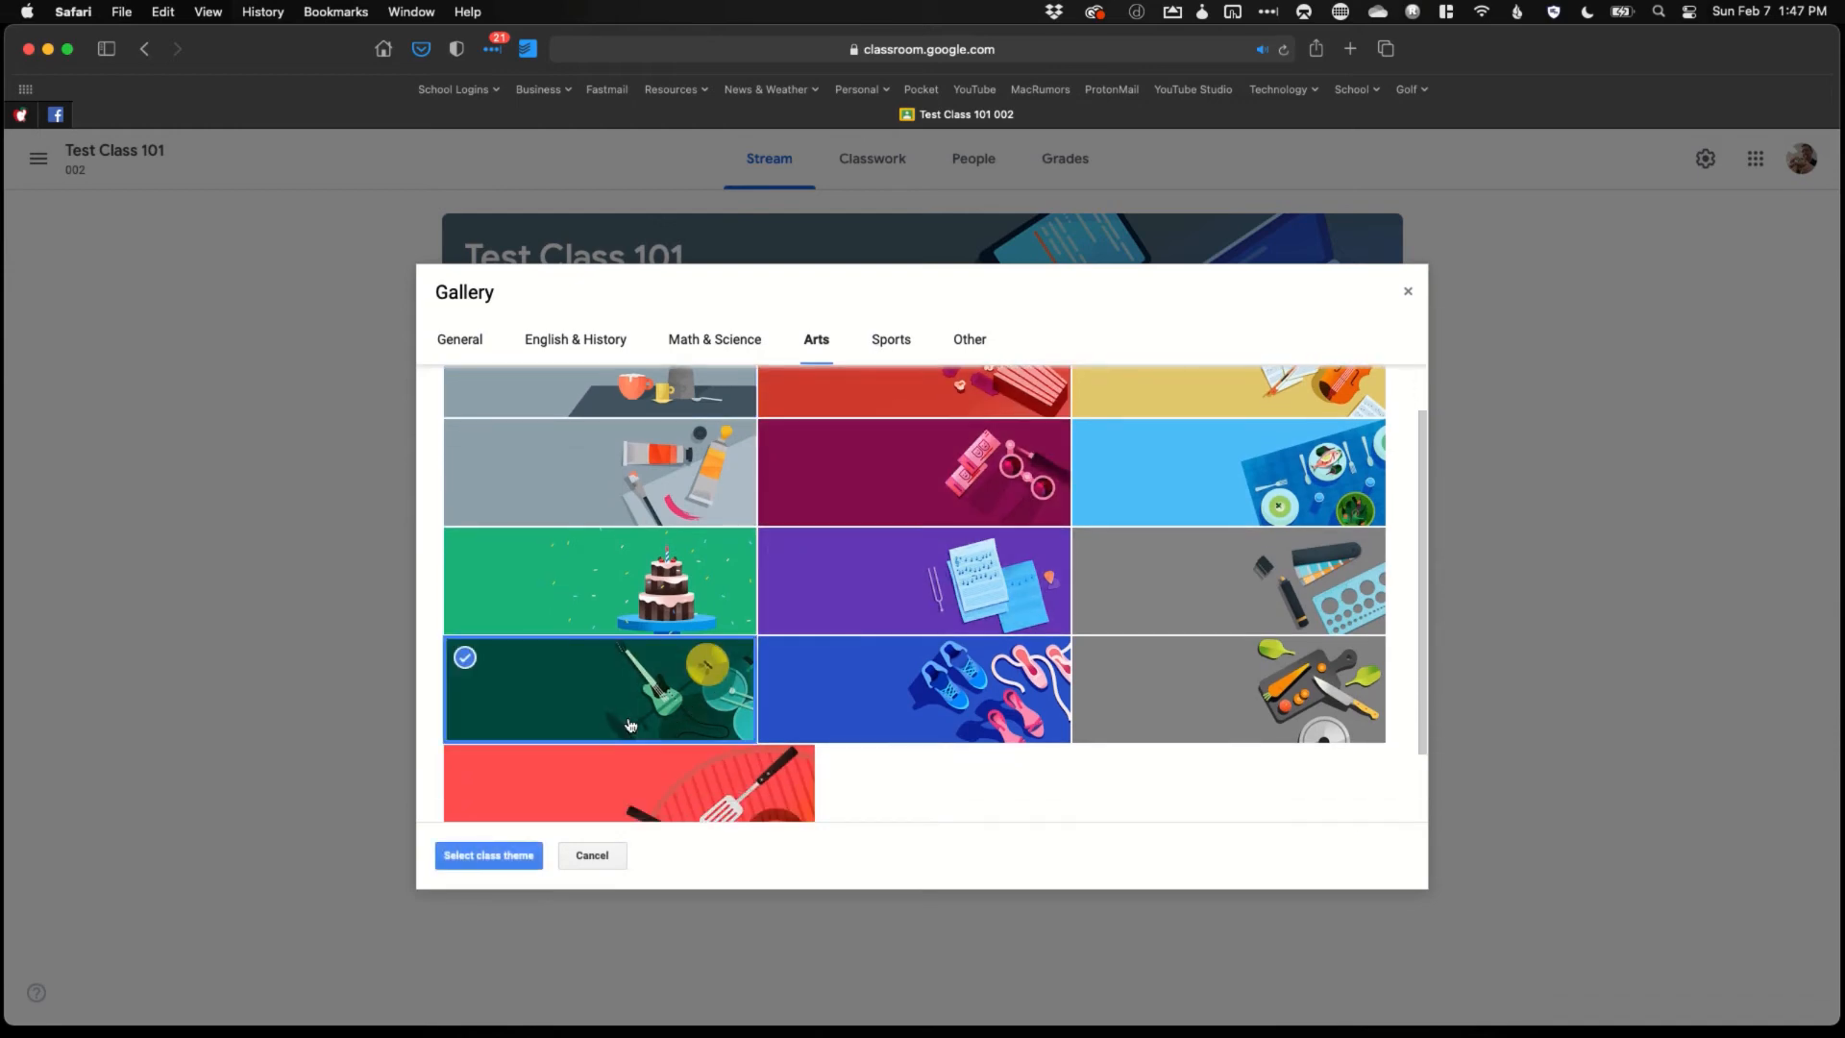
left_click(498, 860)
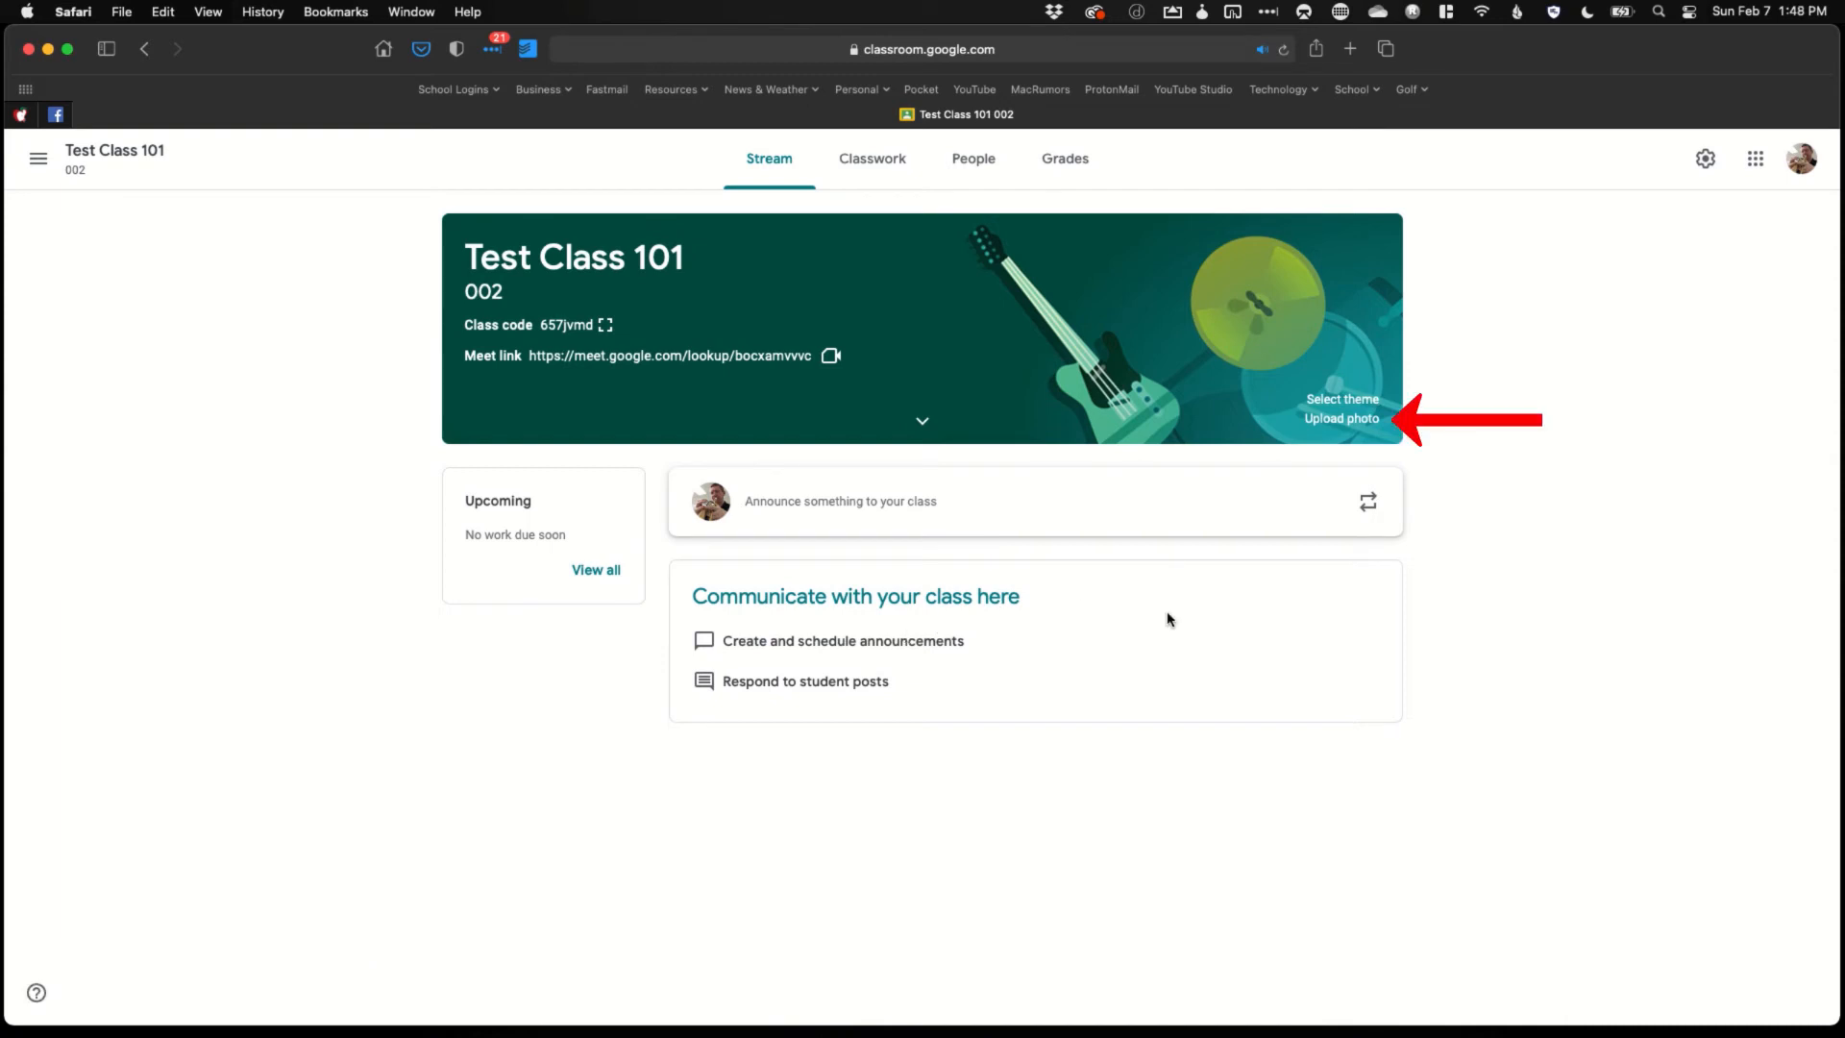
Upload the photo IMG_2255.HEIC from the computer as a custom class header
left_click(1368, 431)
left_click(863, 689)
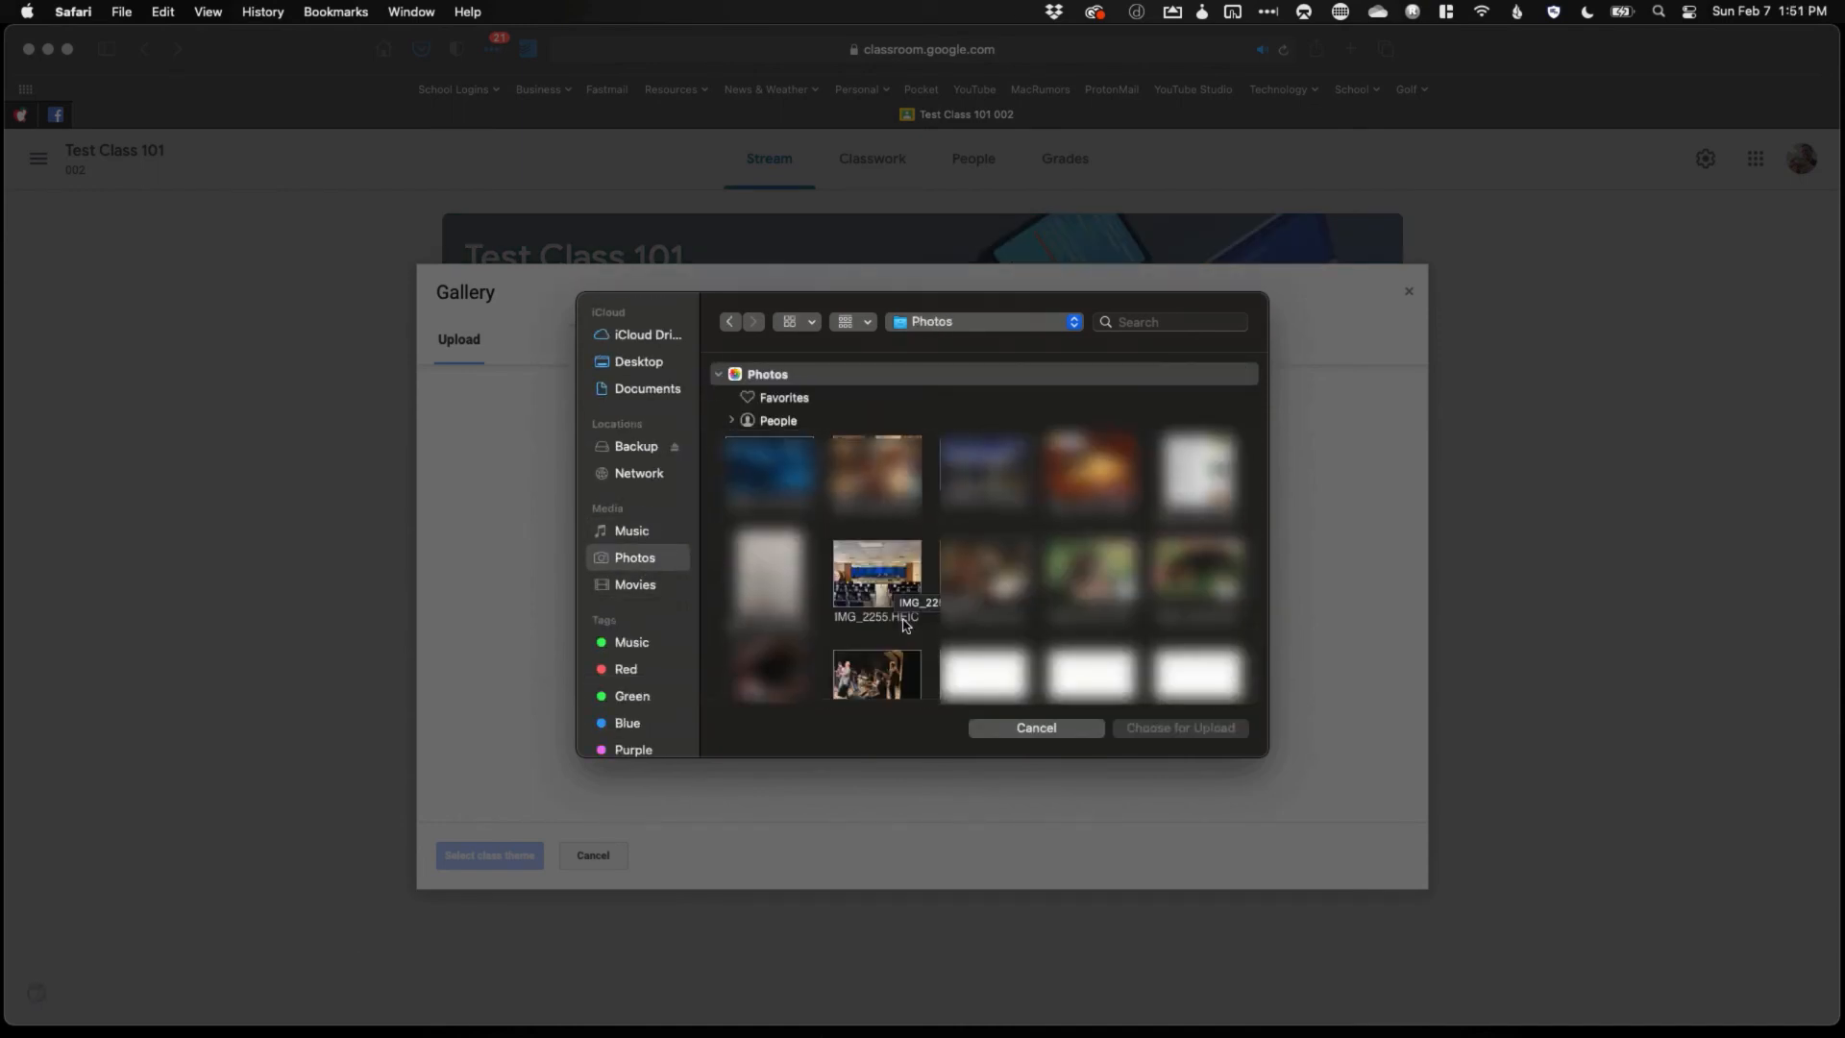
left_click(876, 599)
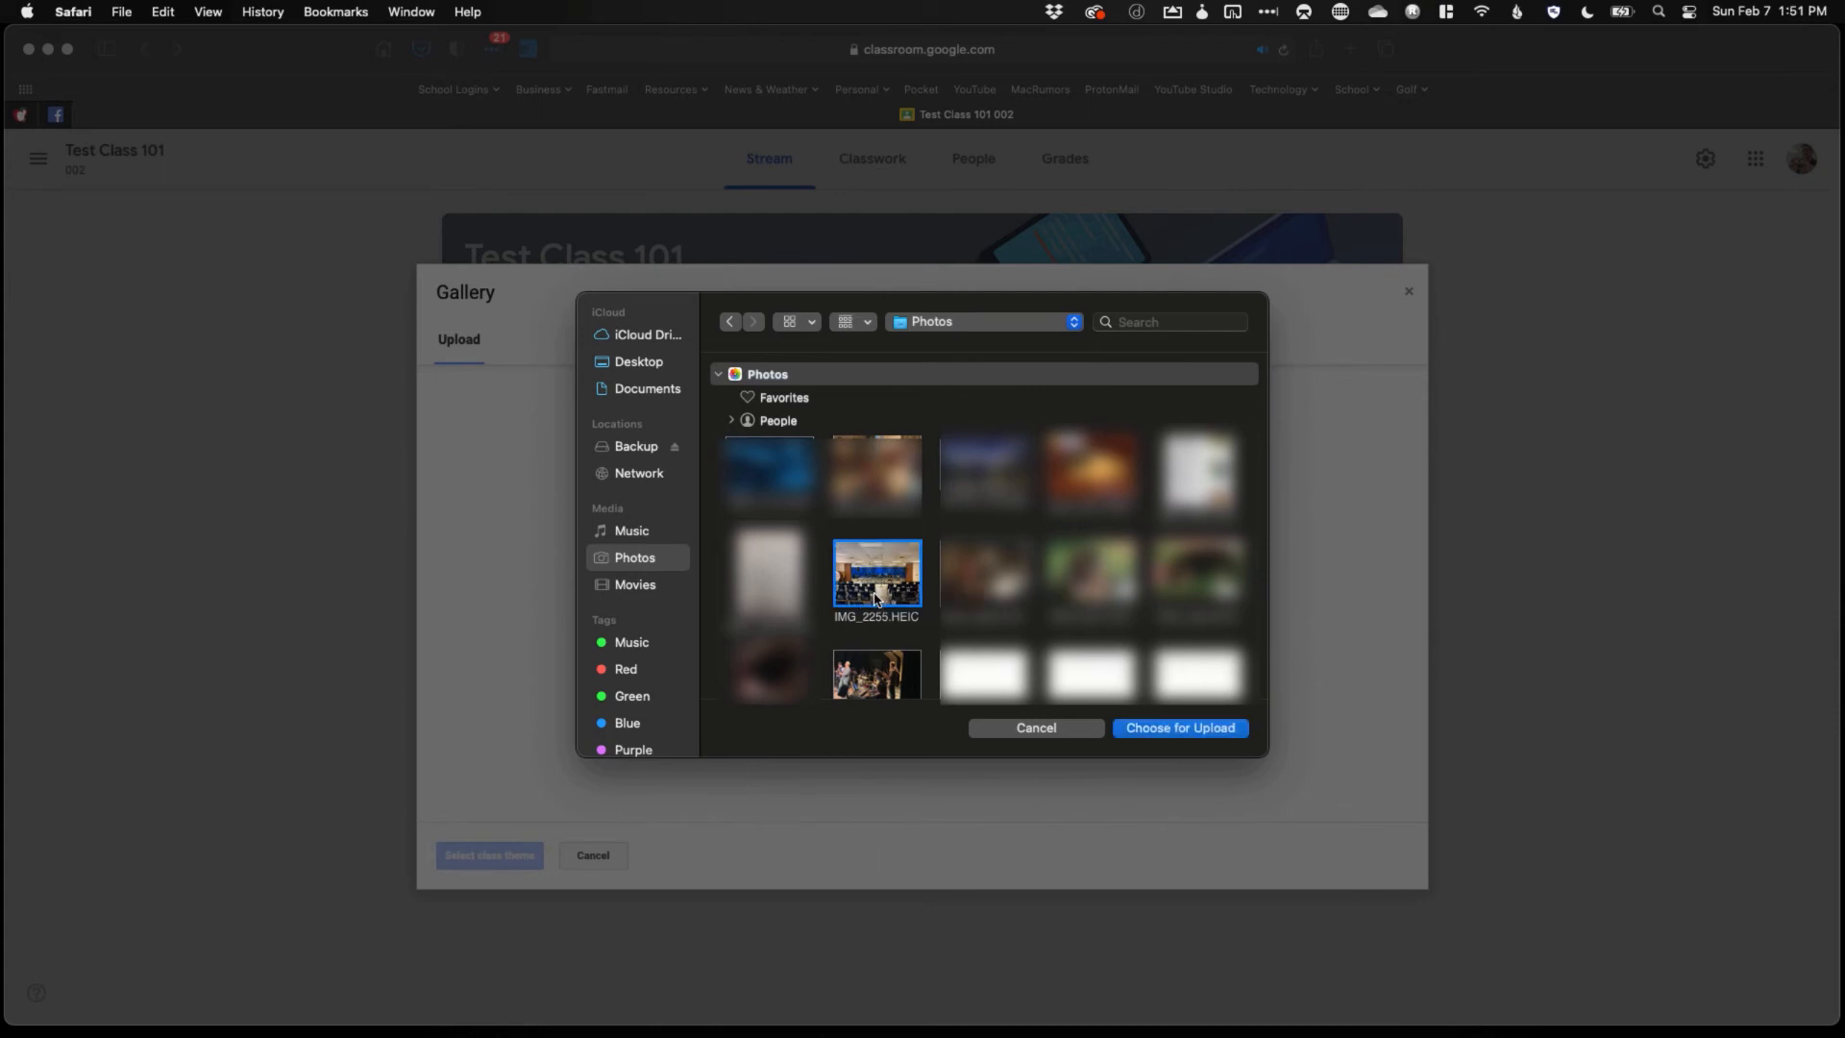
left_click(1154, 731)
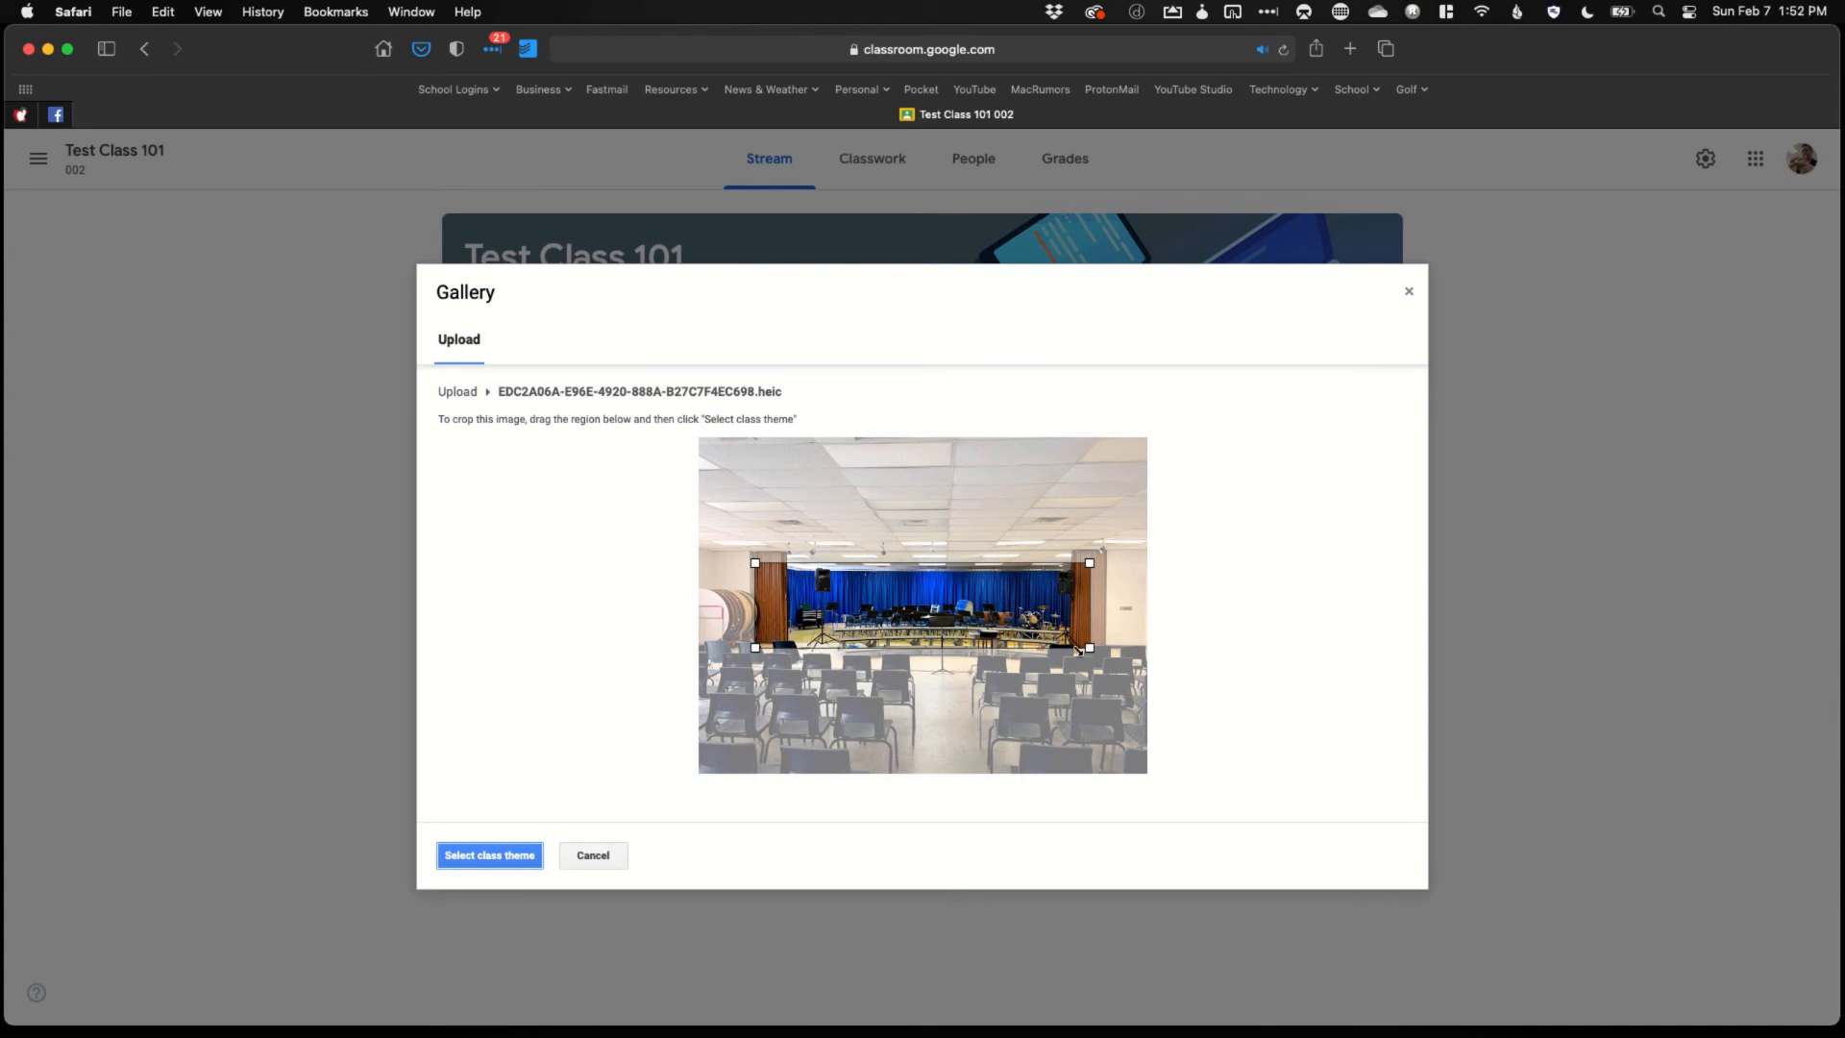
Enlarge and reposition the crop area on the stage photo, then apply it as the header
mouse_move(756, 563)
left_mouse_down()
mouse_move(716, 562)
mouse_move(726, 543)
mouse_move(790, 559)
left_mouse_up()
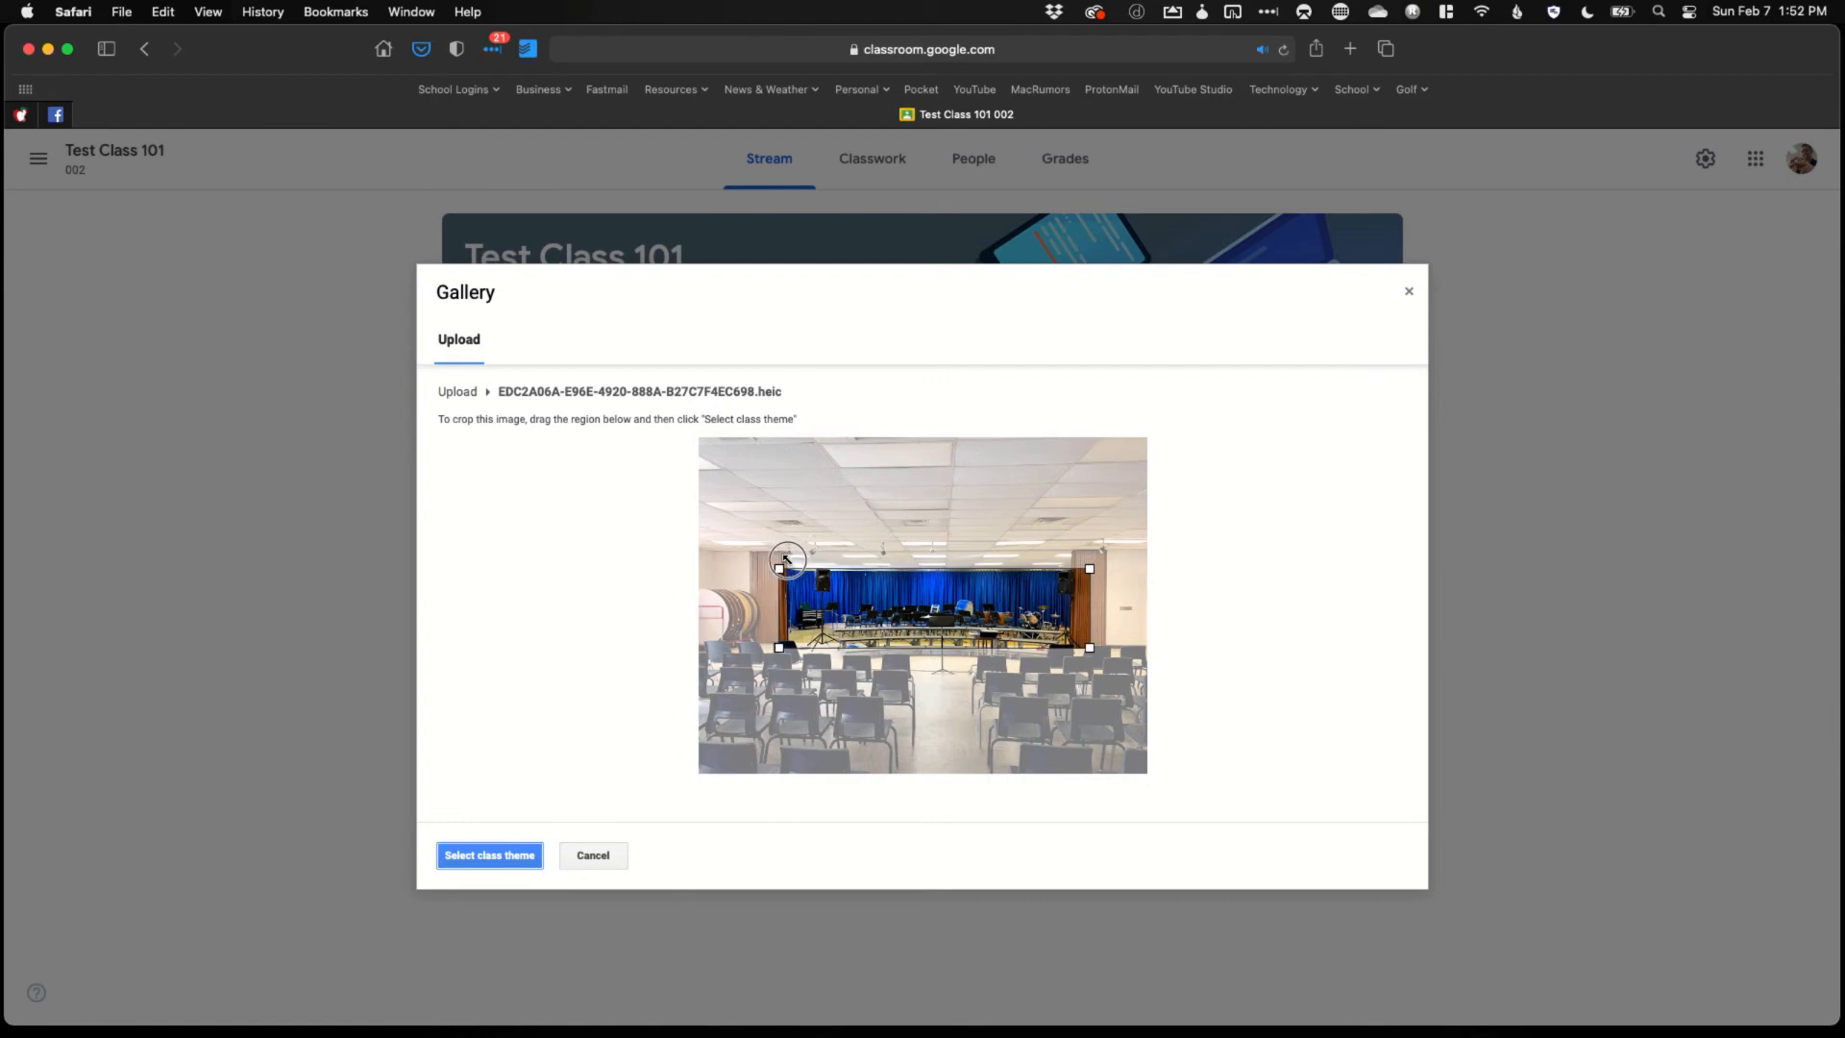
left_click_drag(1087, 570, 1042, 612)
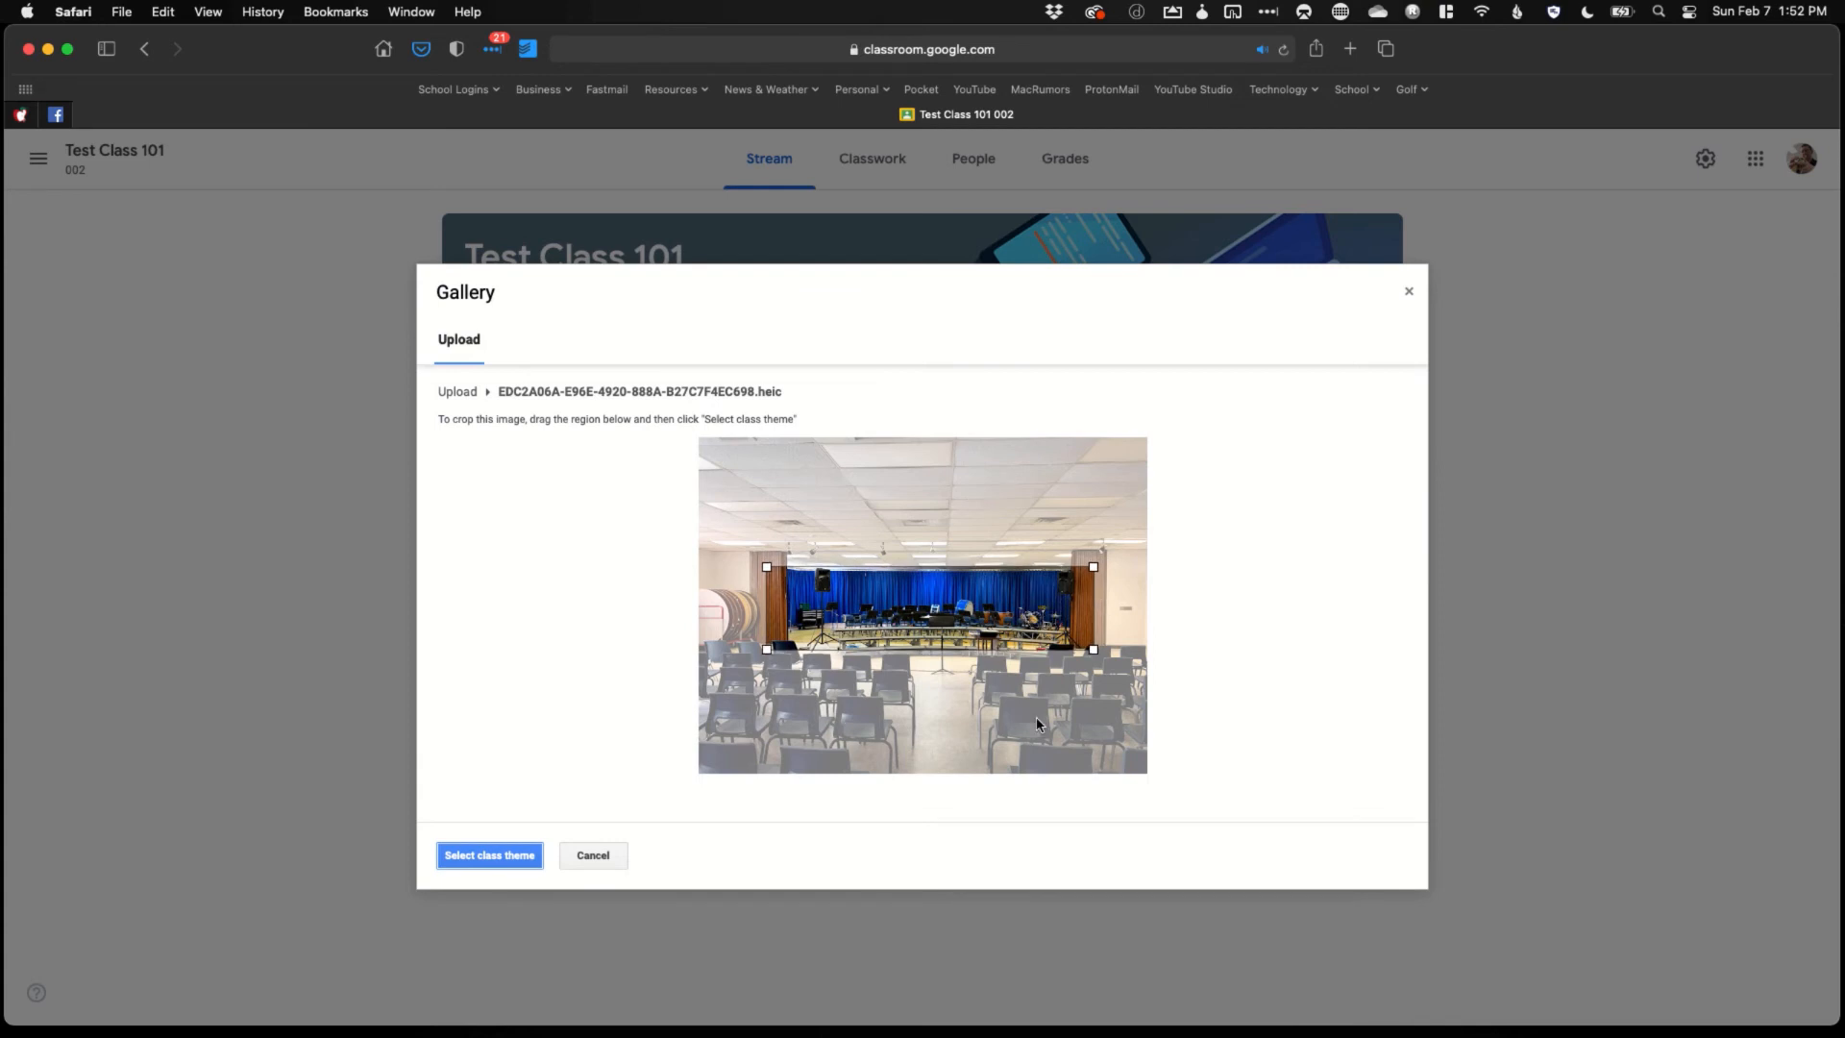
mouse_move(823, 613)
left_mouse_down()
mouse_move(784, 516)
mouse_move(876, 576)
mouse_move(826, 615)
left_mouse_up()
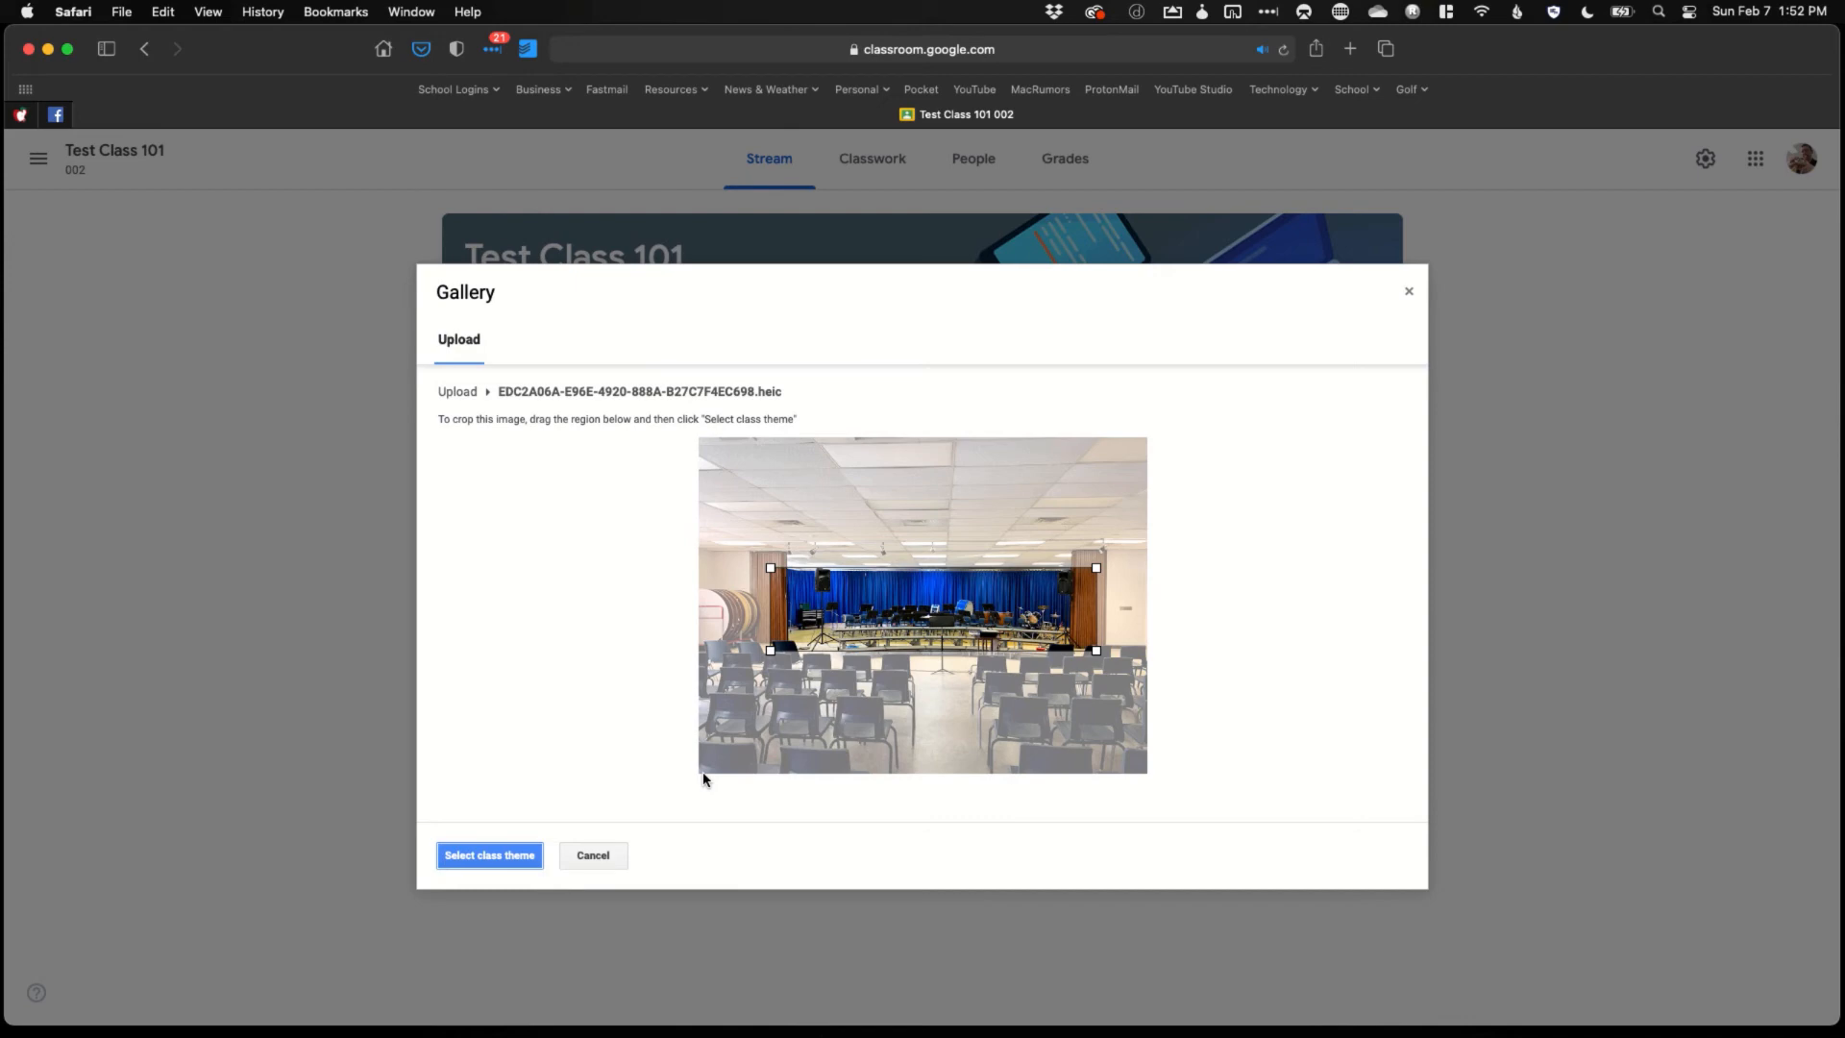
left_click(517, 864)
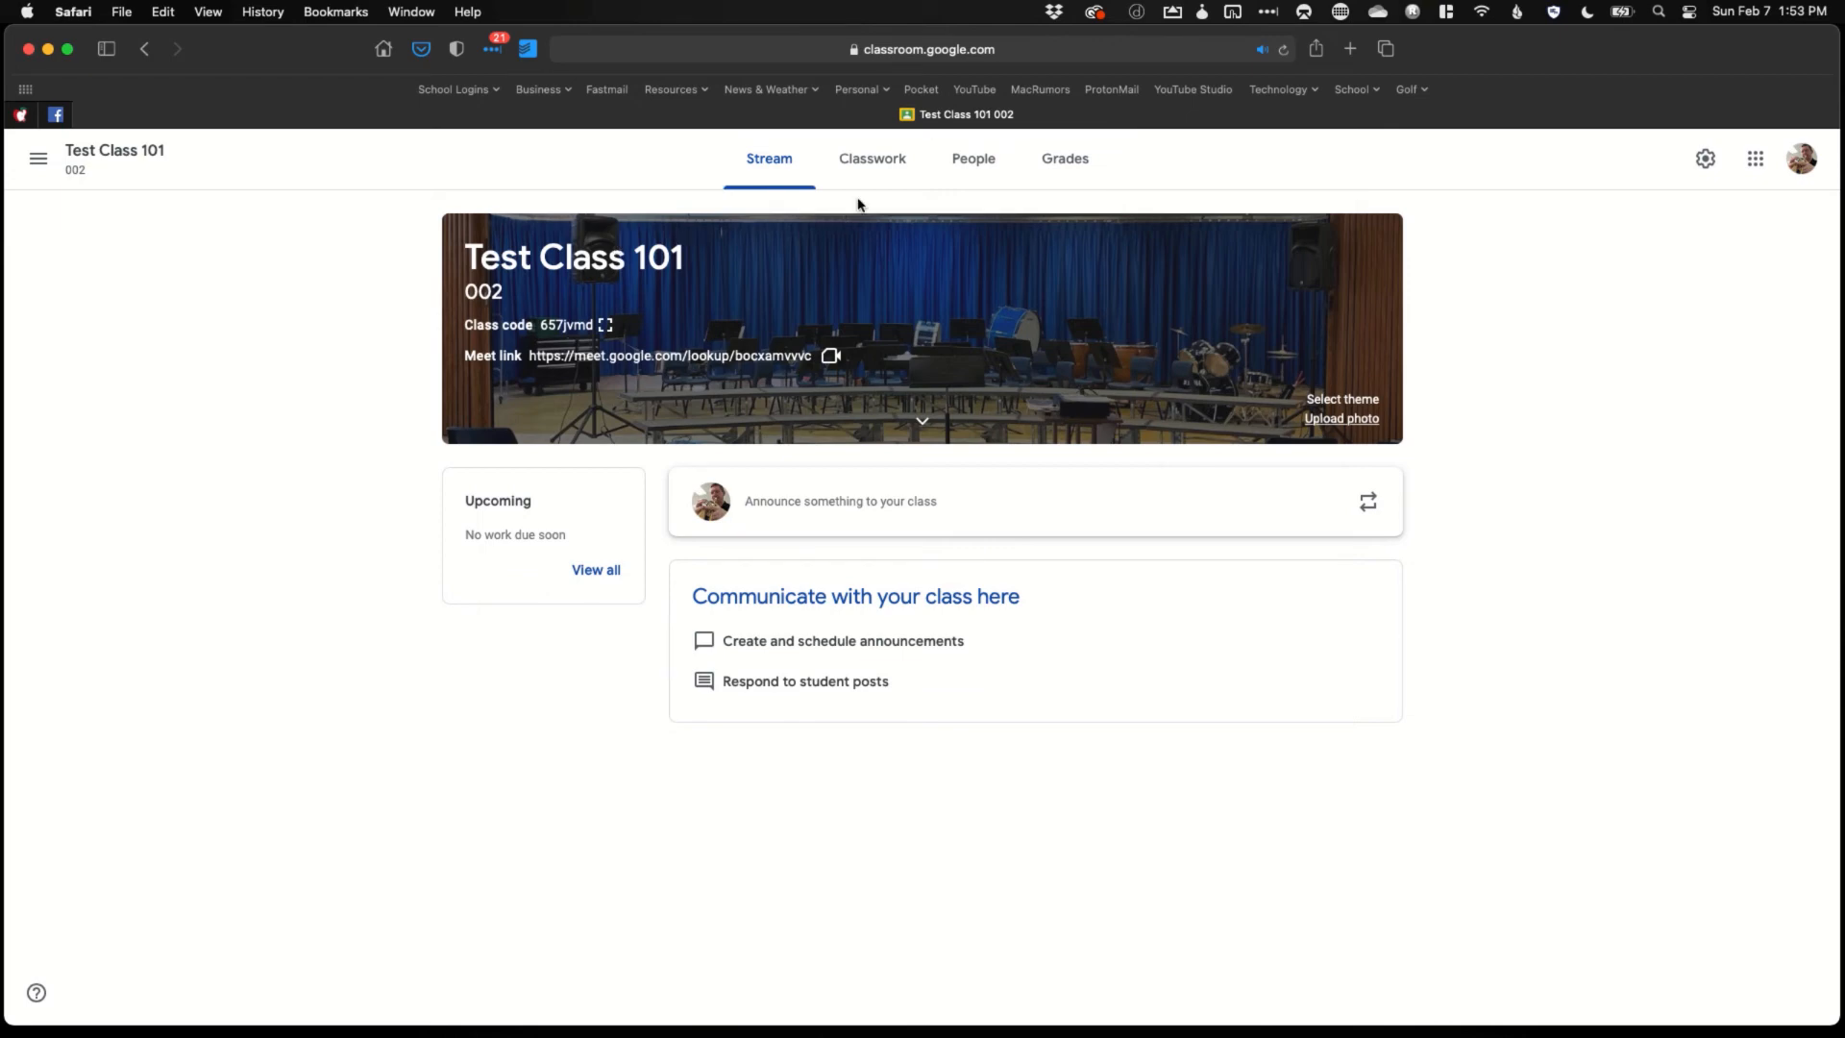
left_click(962, 169)
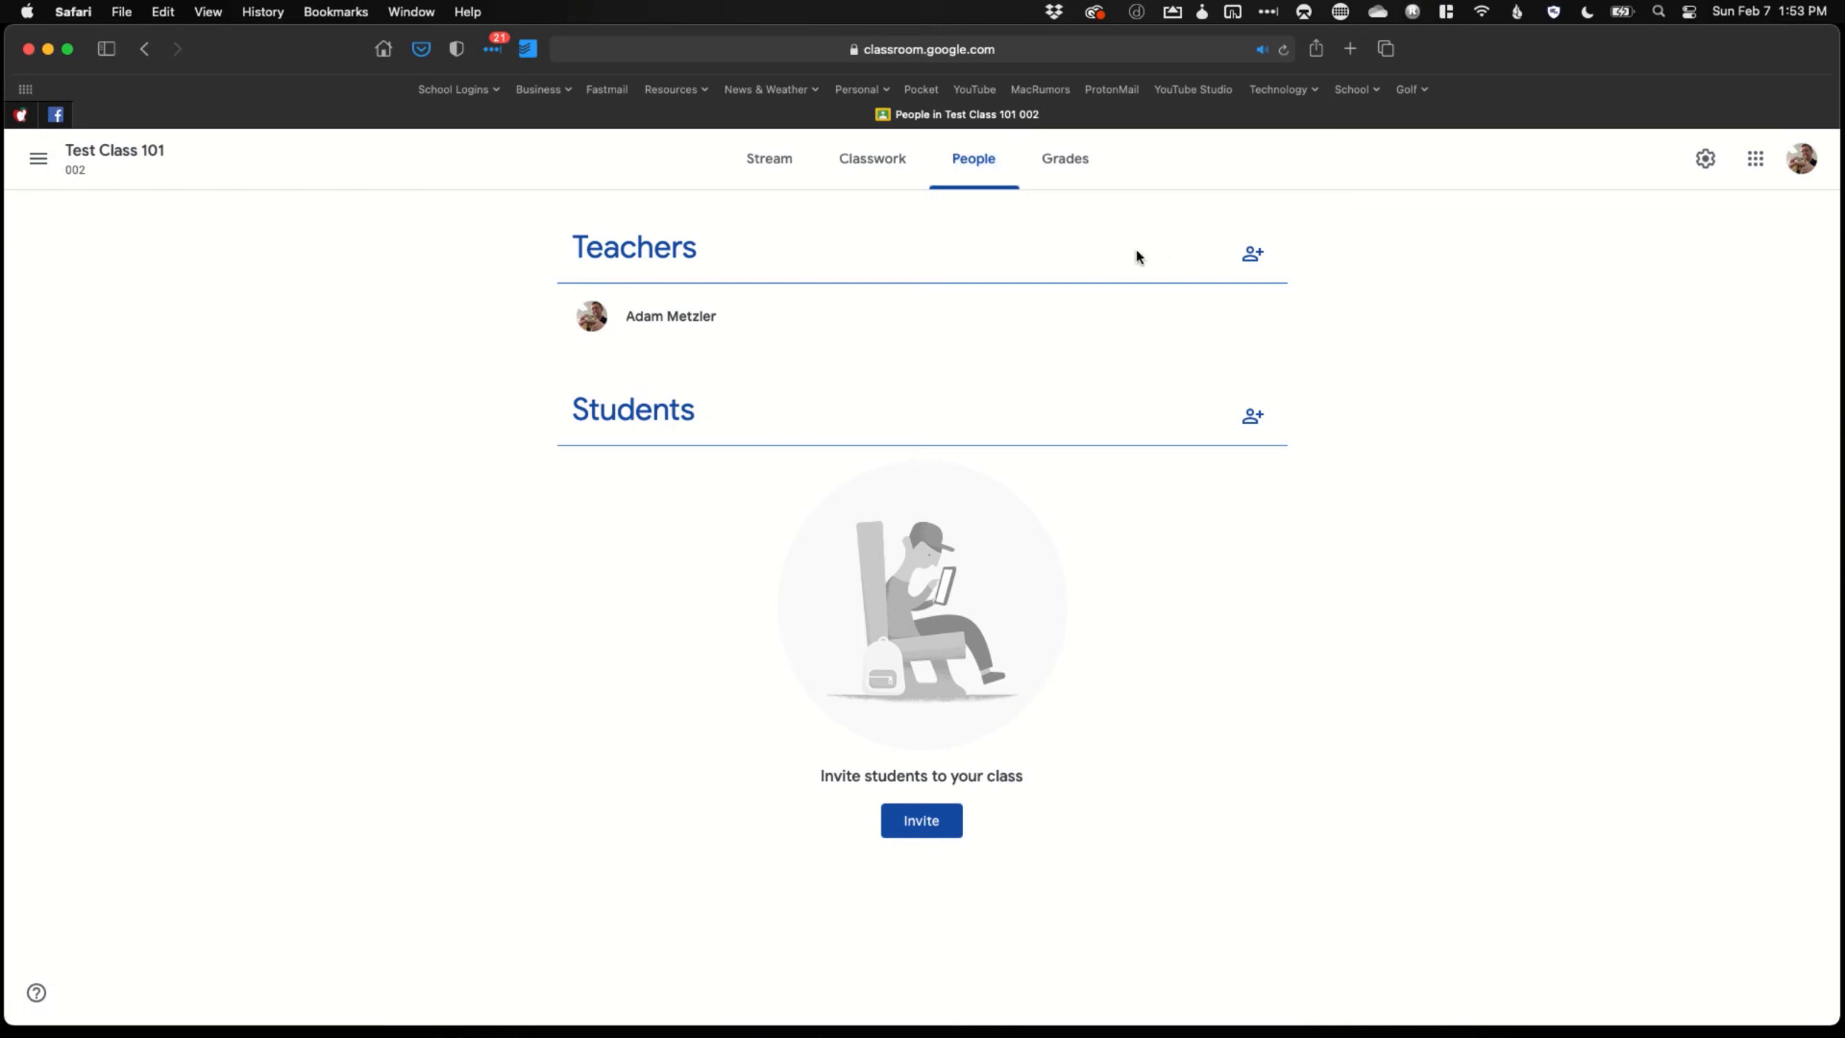
Search for the co-teacher's username and select them, then cancel without sending the invitation
left_click(1248, 261)
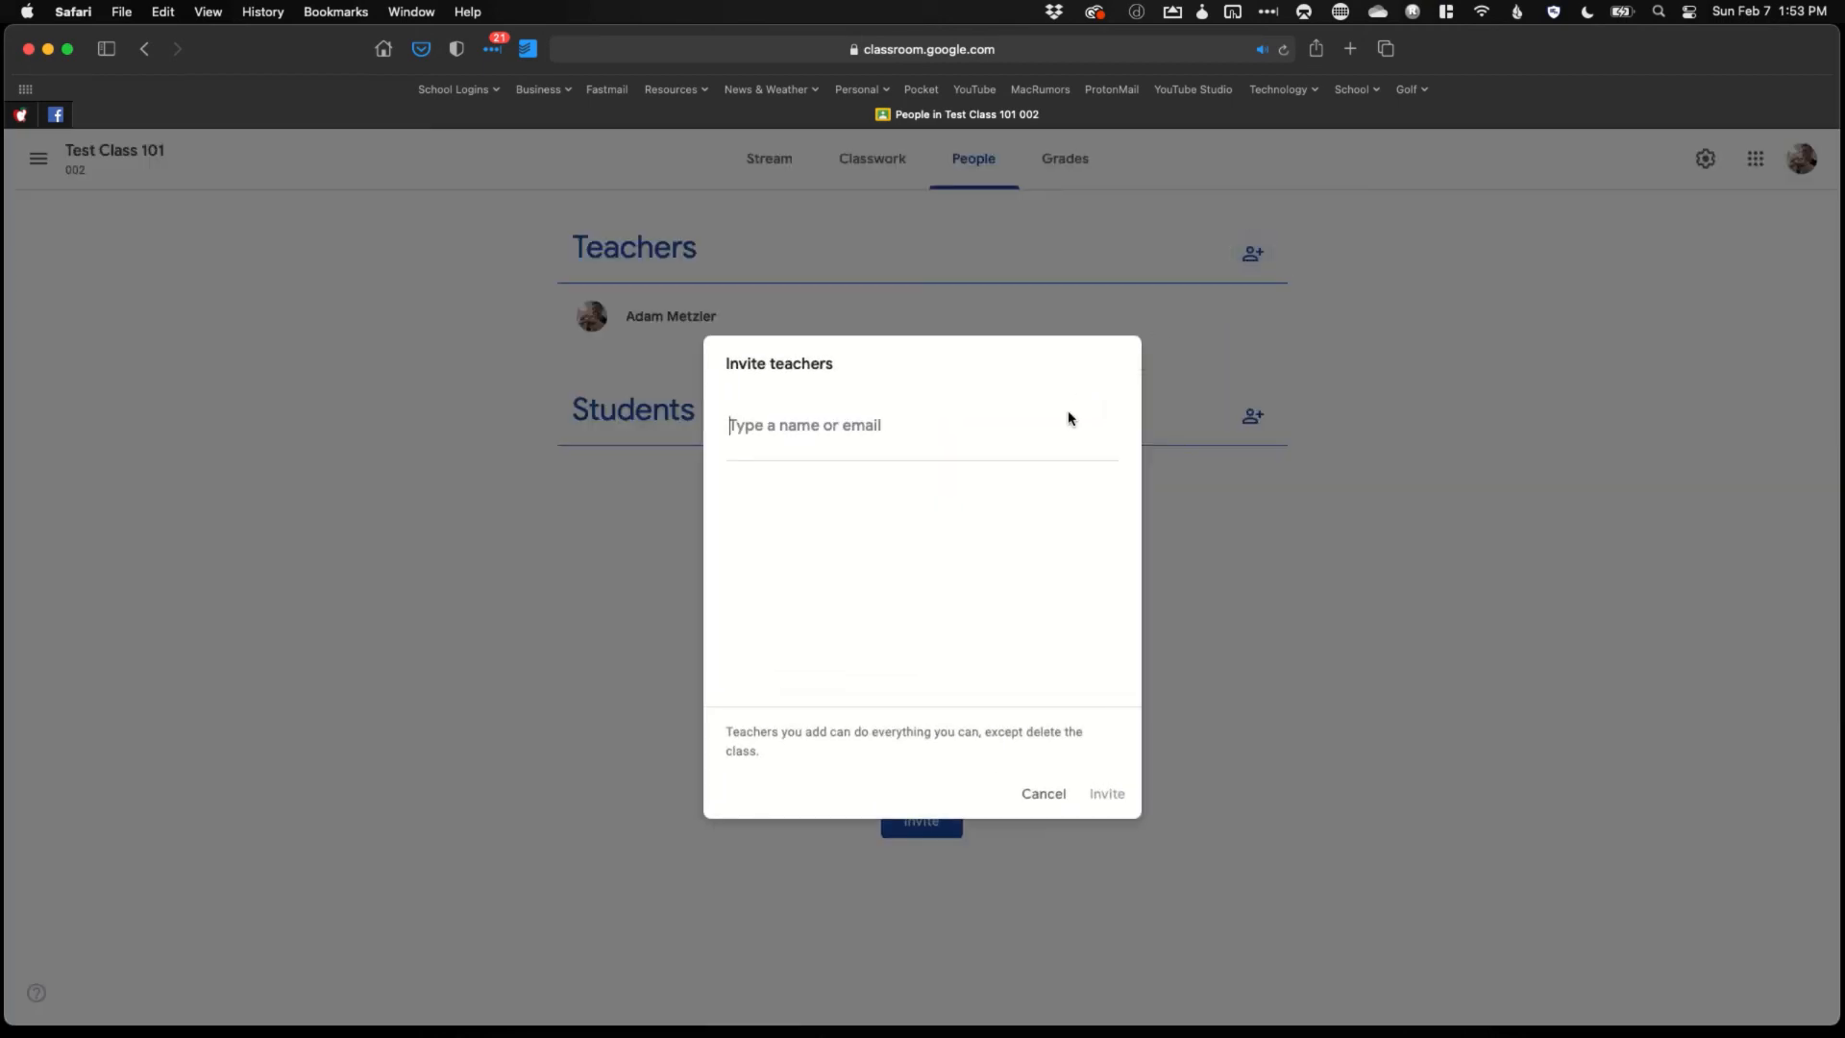
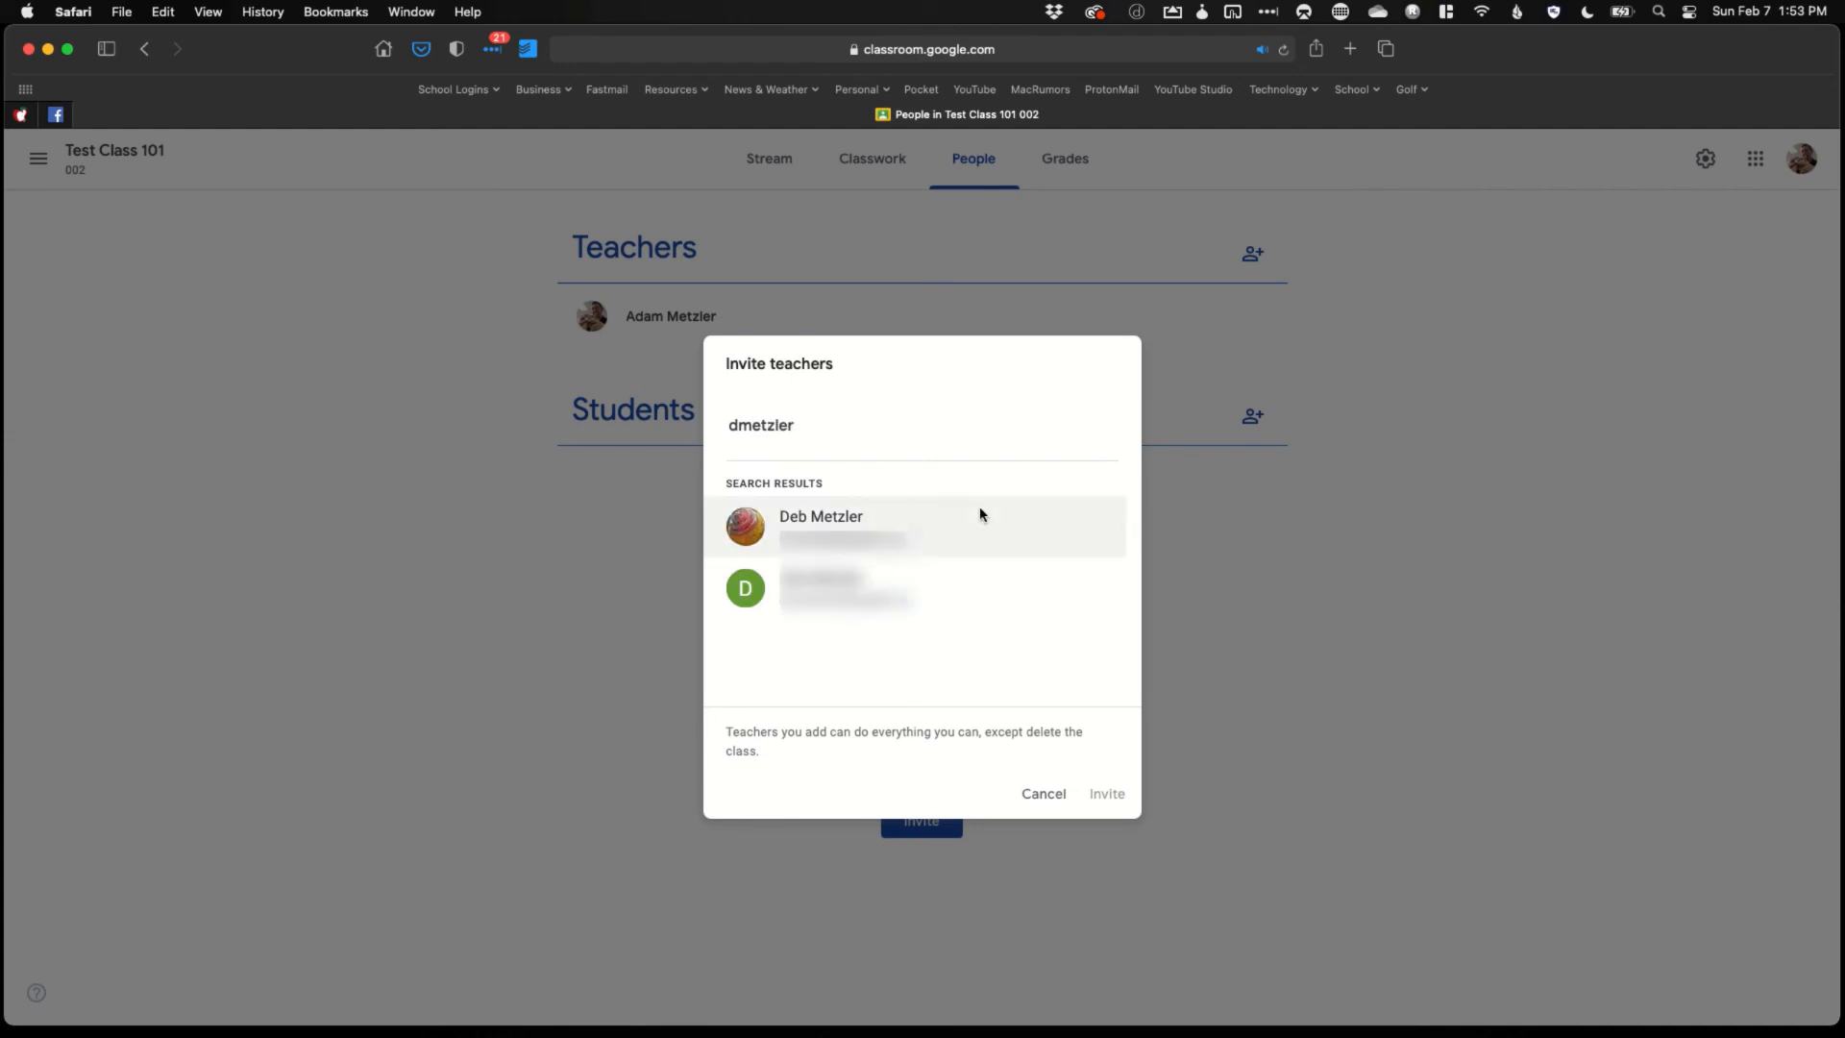
left_click(947, 528)
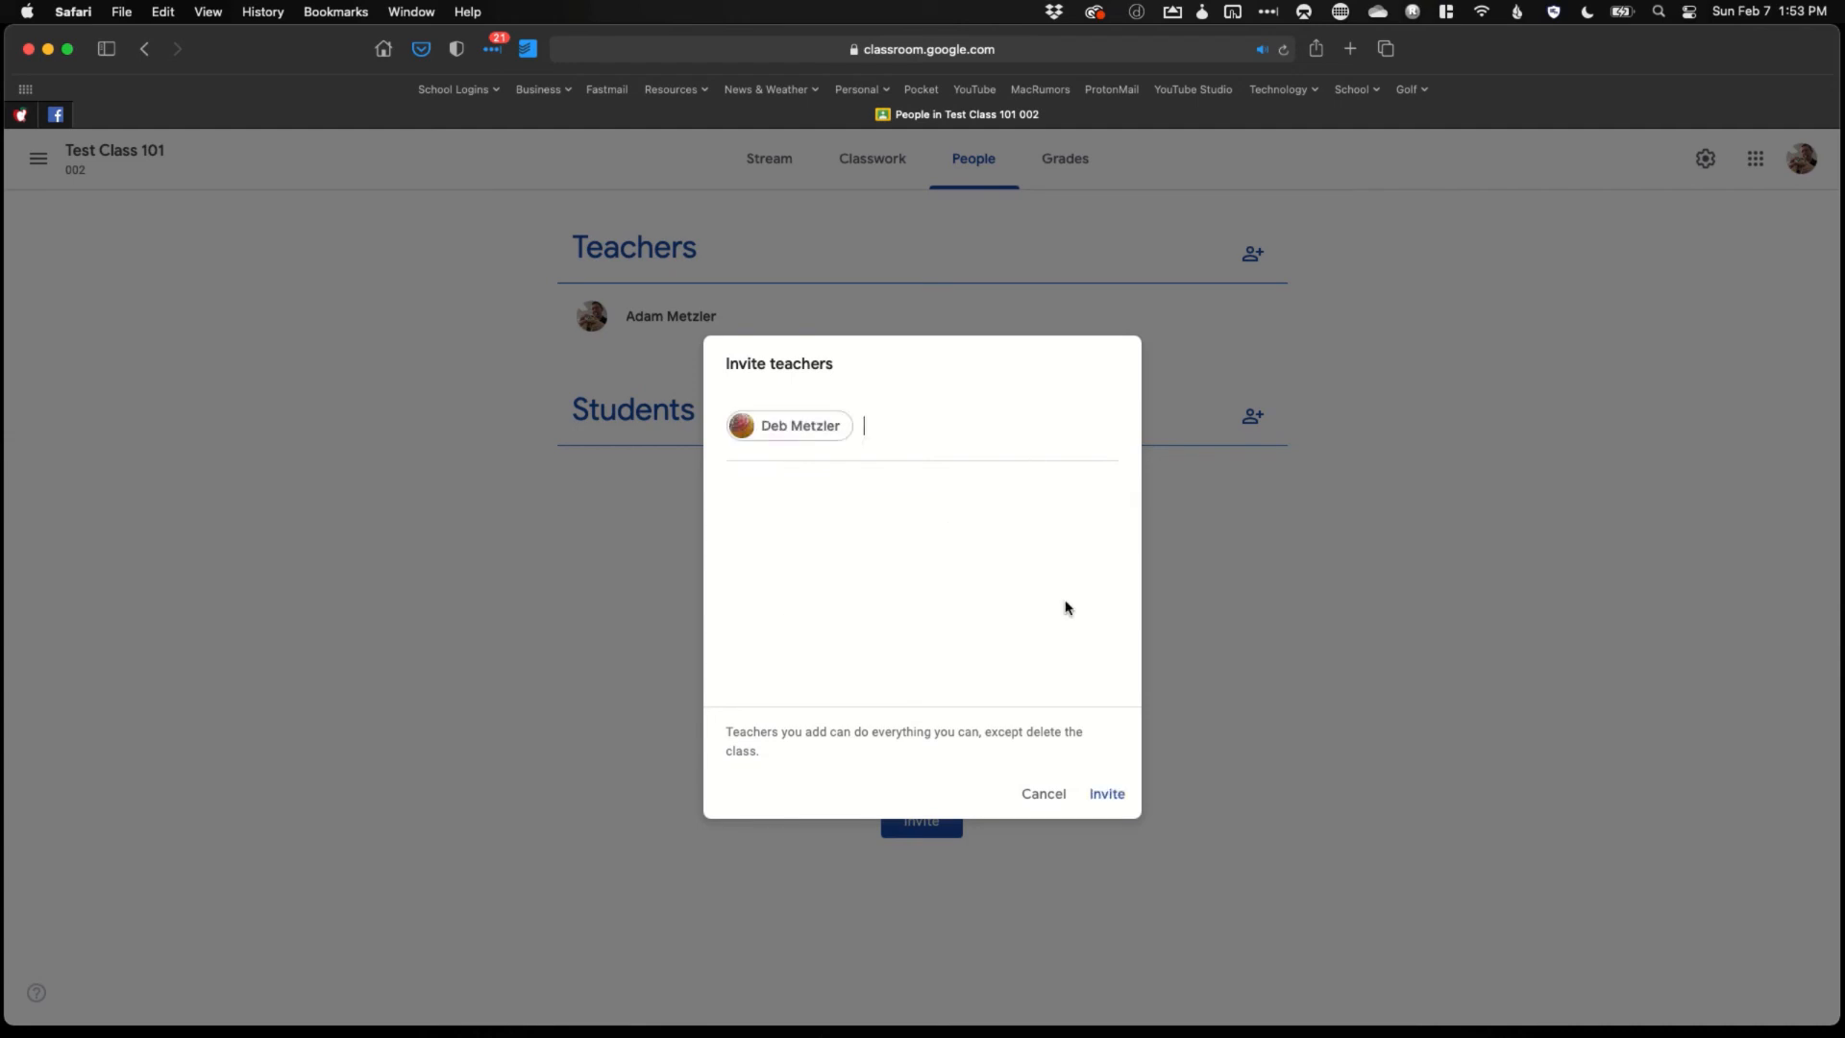
left_click(1052, 799)
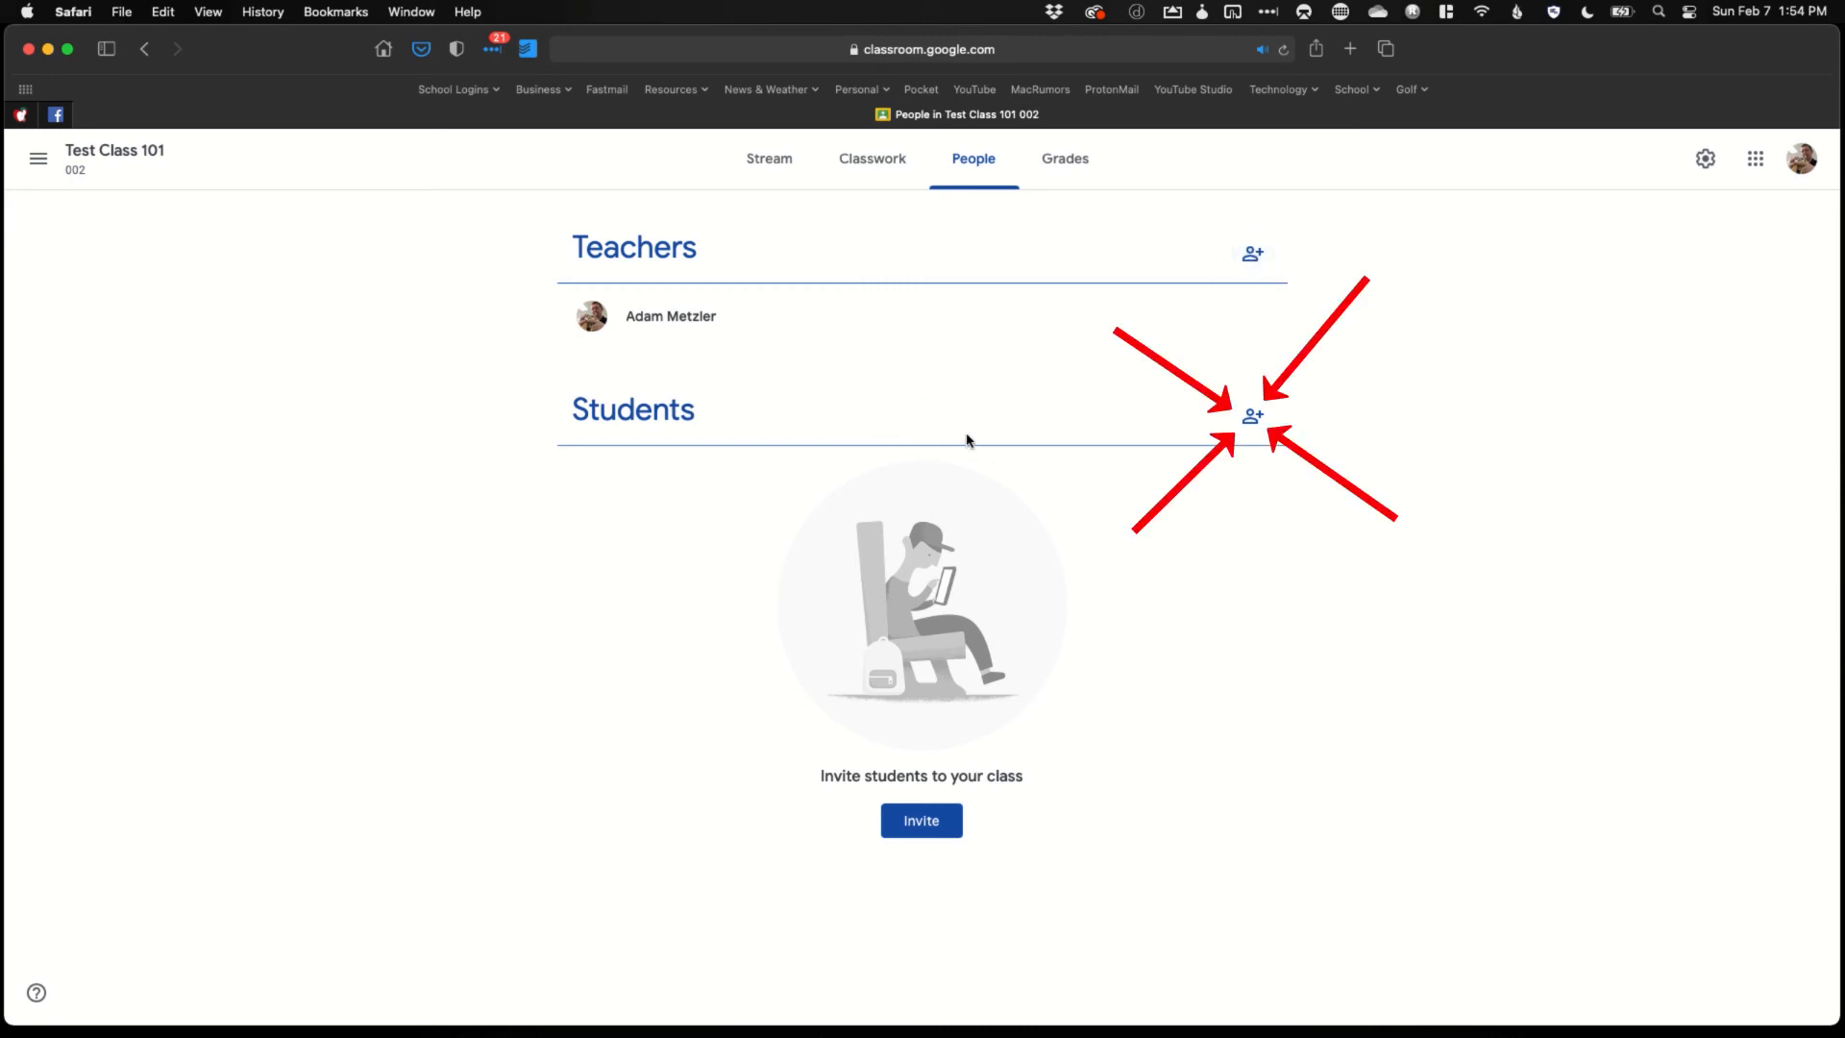
Search for the student's username, pick them from the suggestions, and send the invitation
left_click(1256, 417)
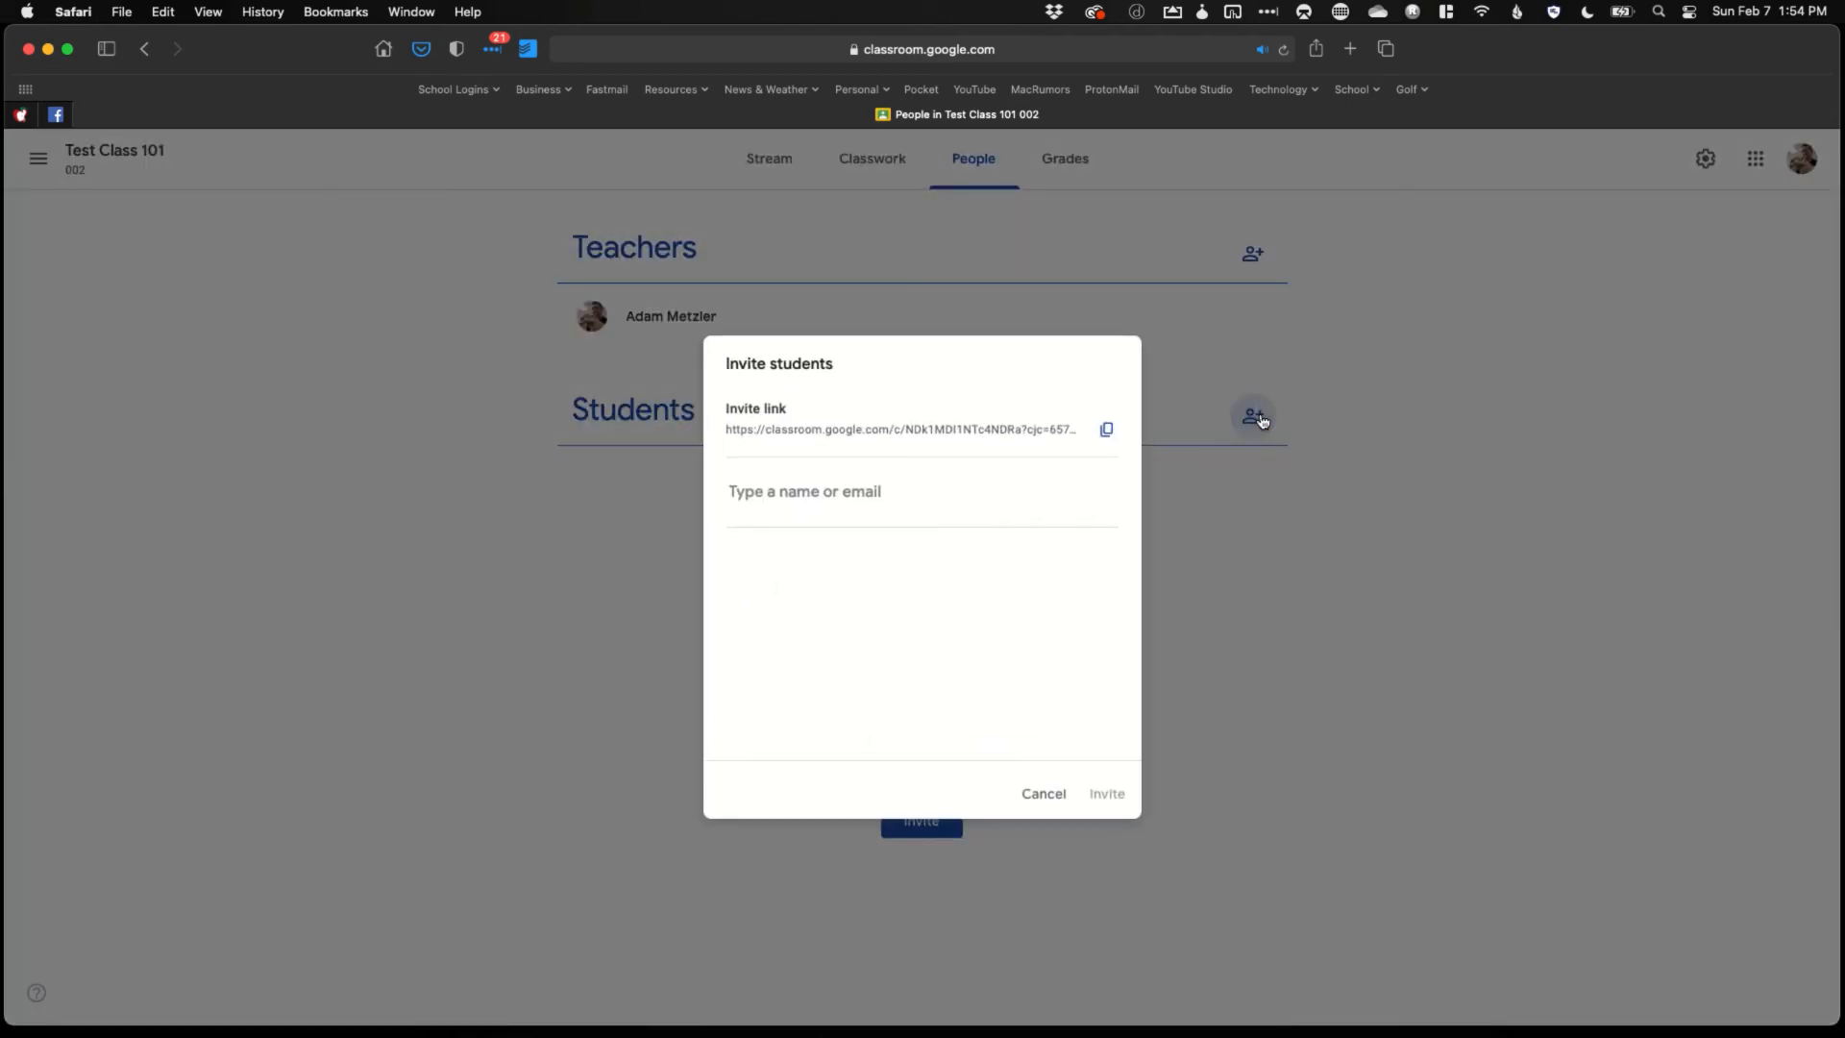
type("wil")
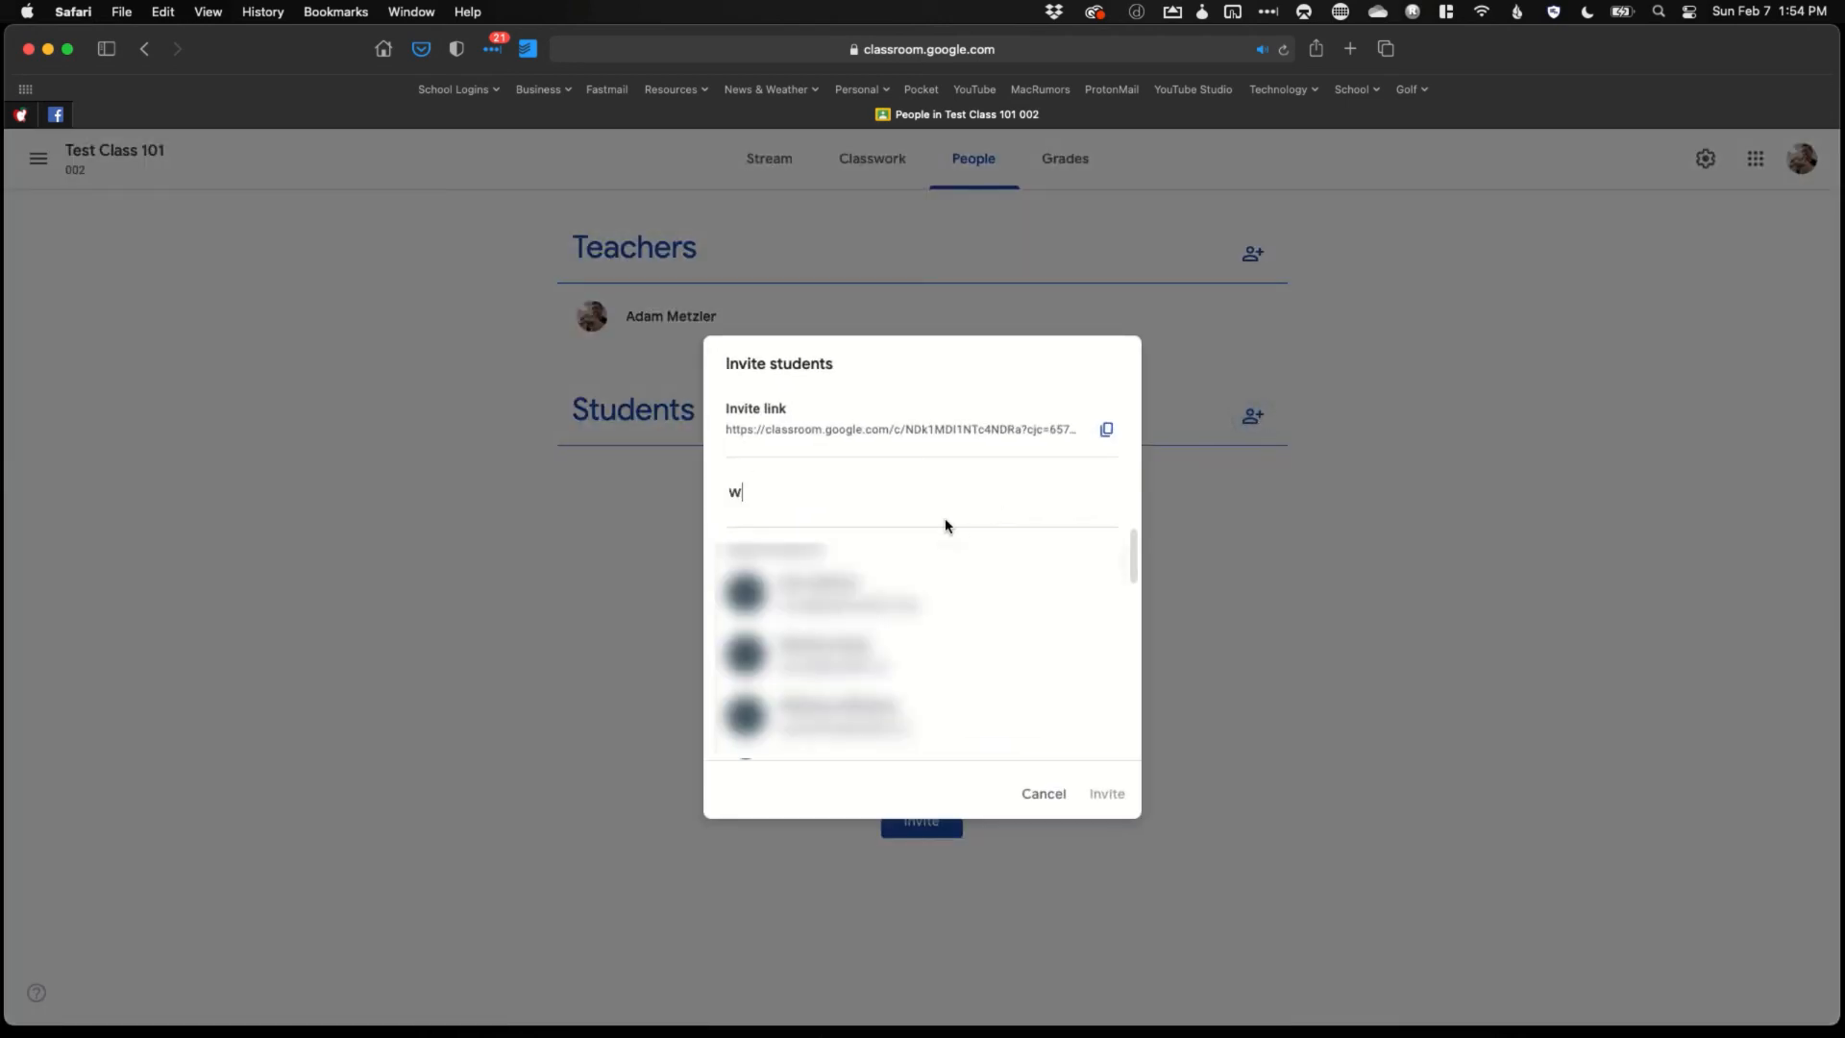
key("BackSpace")
key("BackSpace")
key("BackSpace")
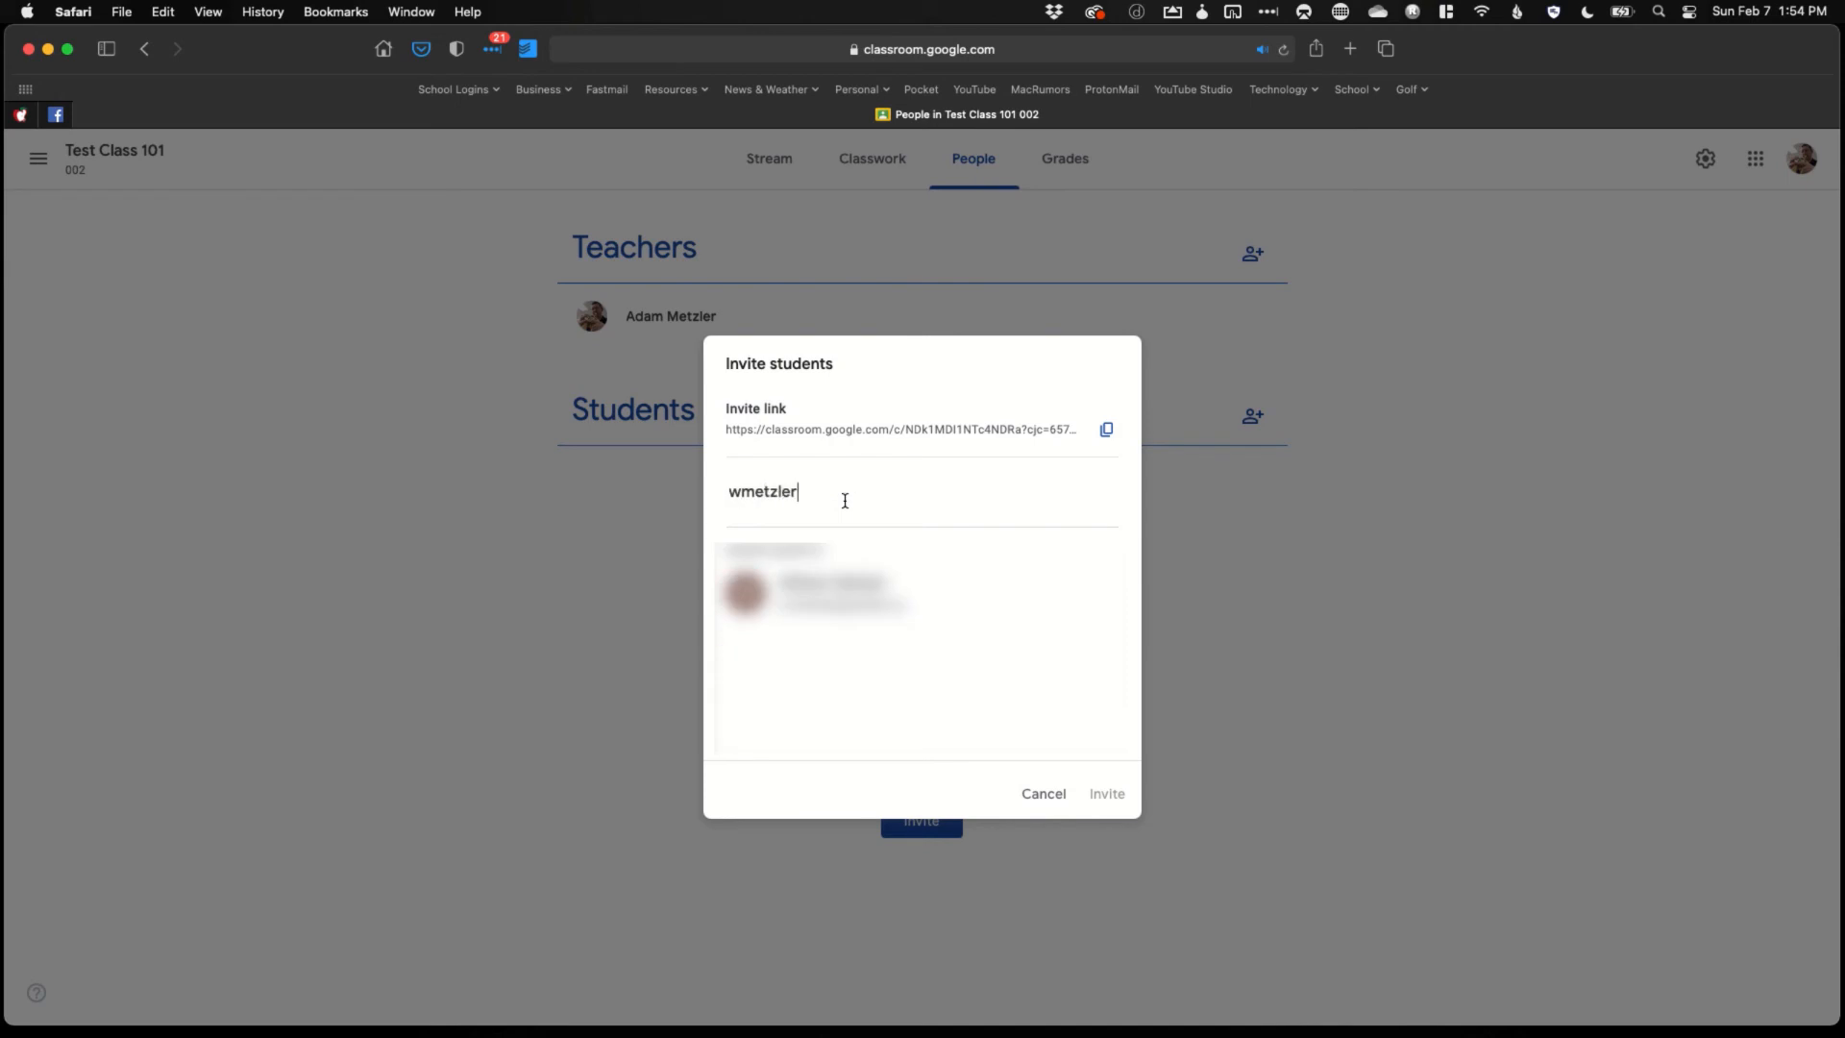
key("Return")
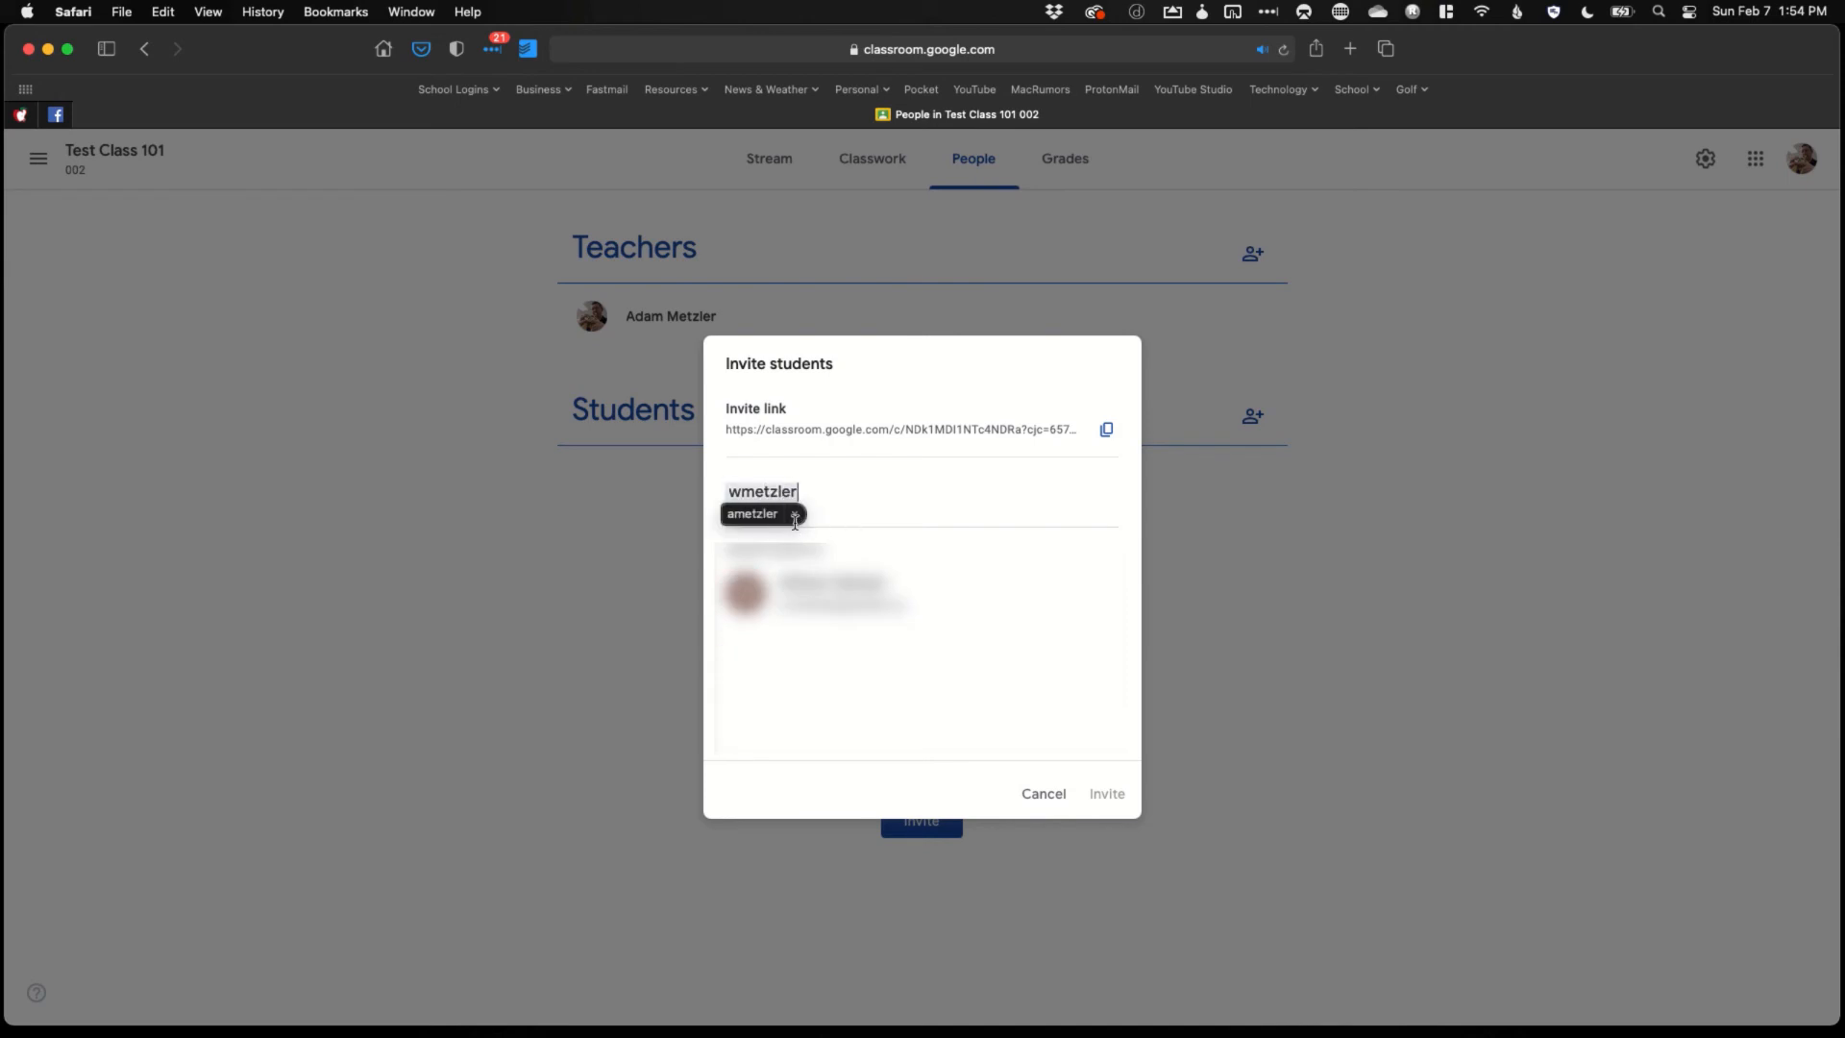
left_click(834, 591)
left_click(1102, 794)
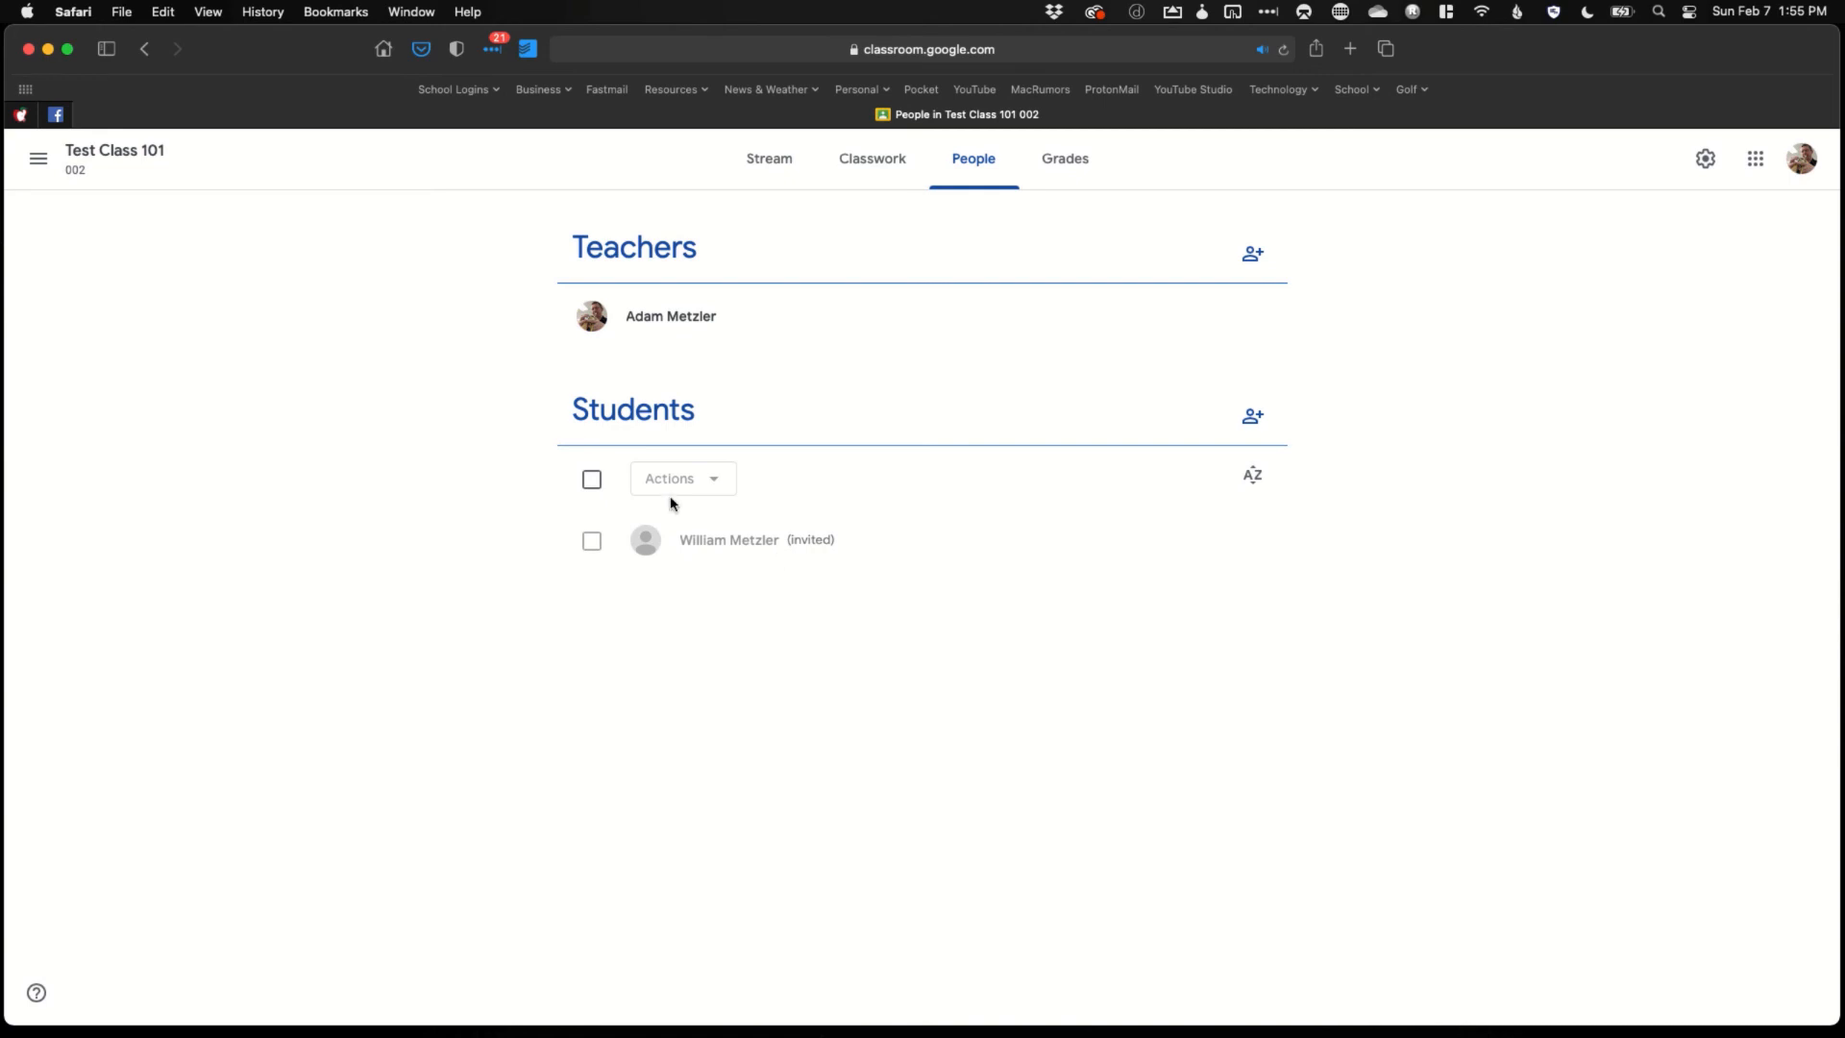
Go to the Classes overview, open Join class from the + menu, then close it without joining
left_click(42, 165)
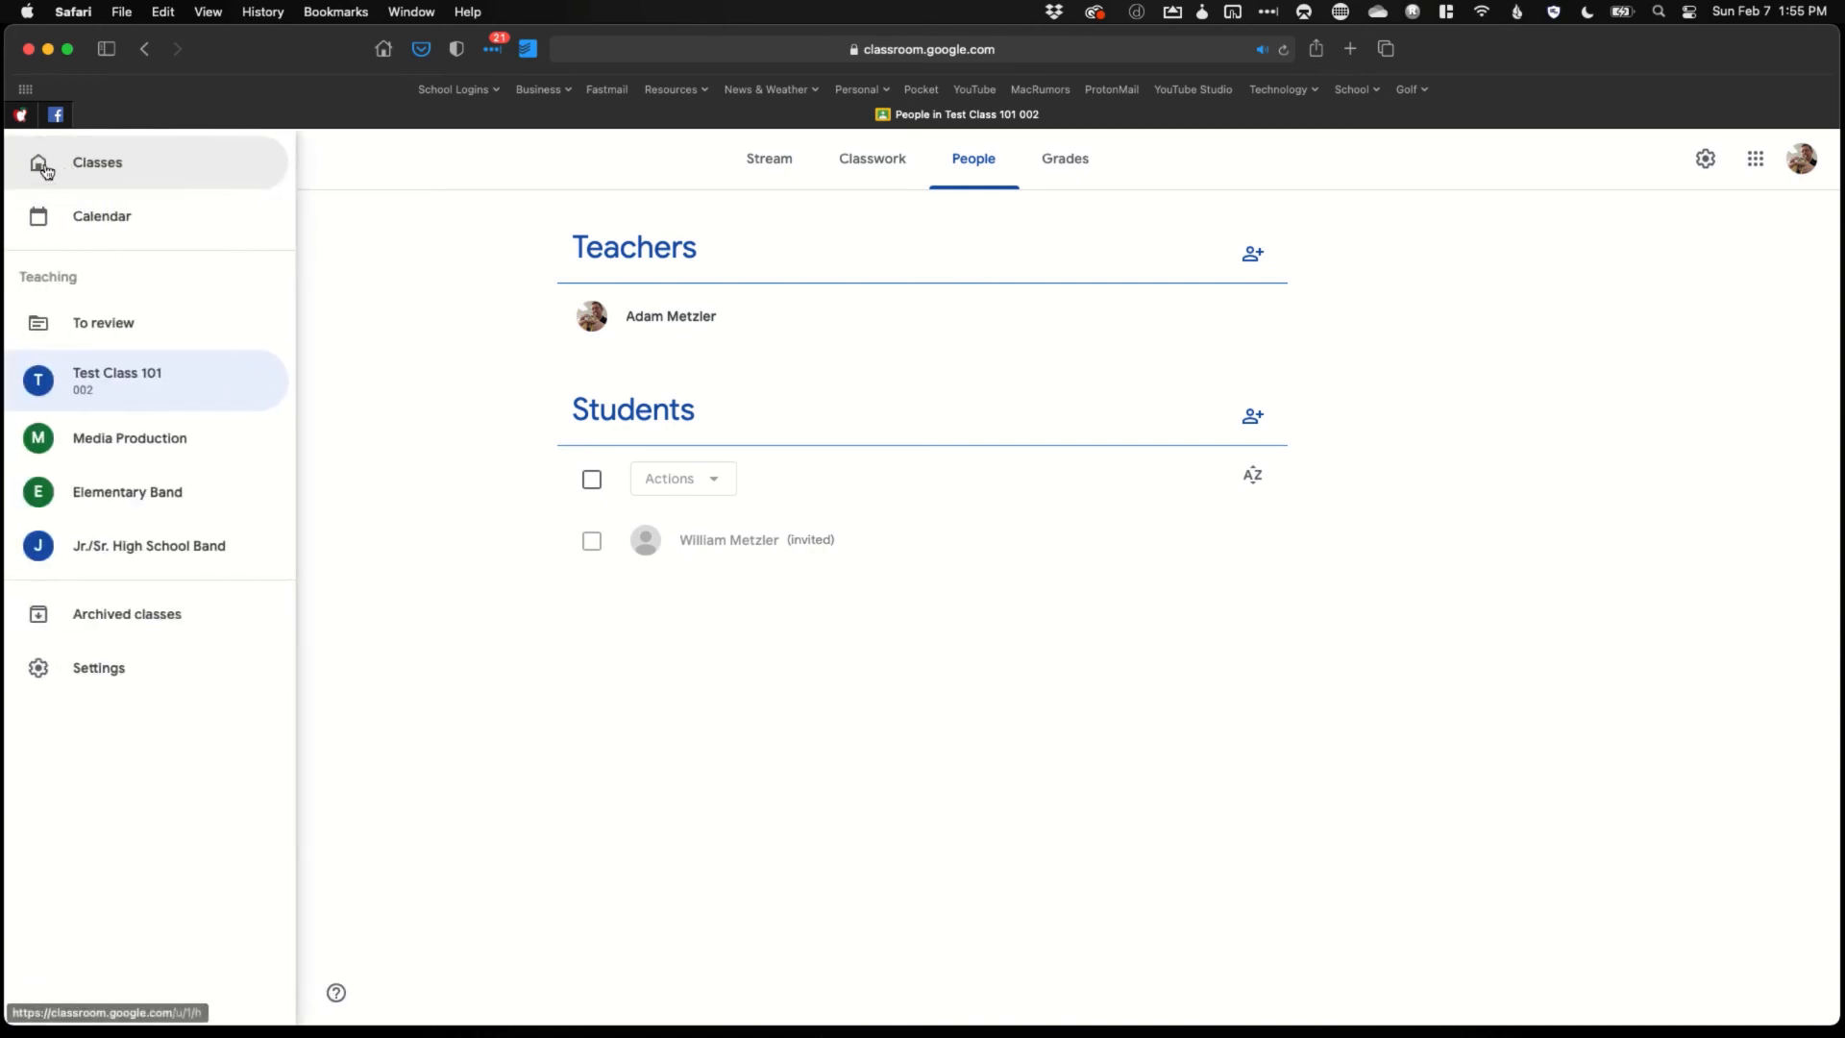
left_click(87, 173)
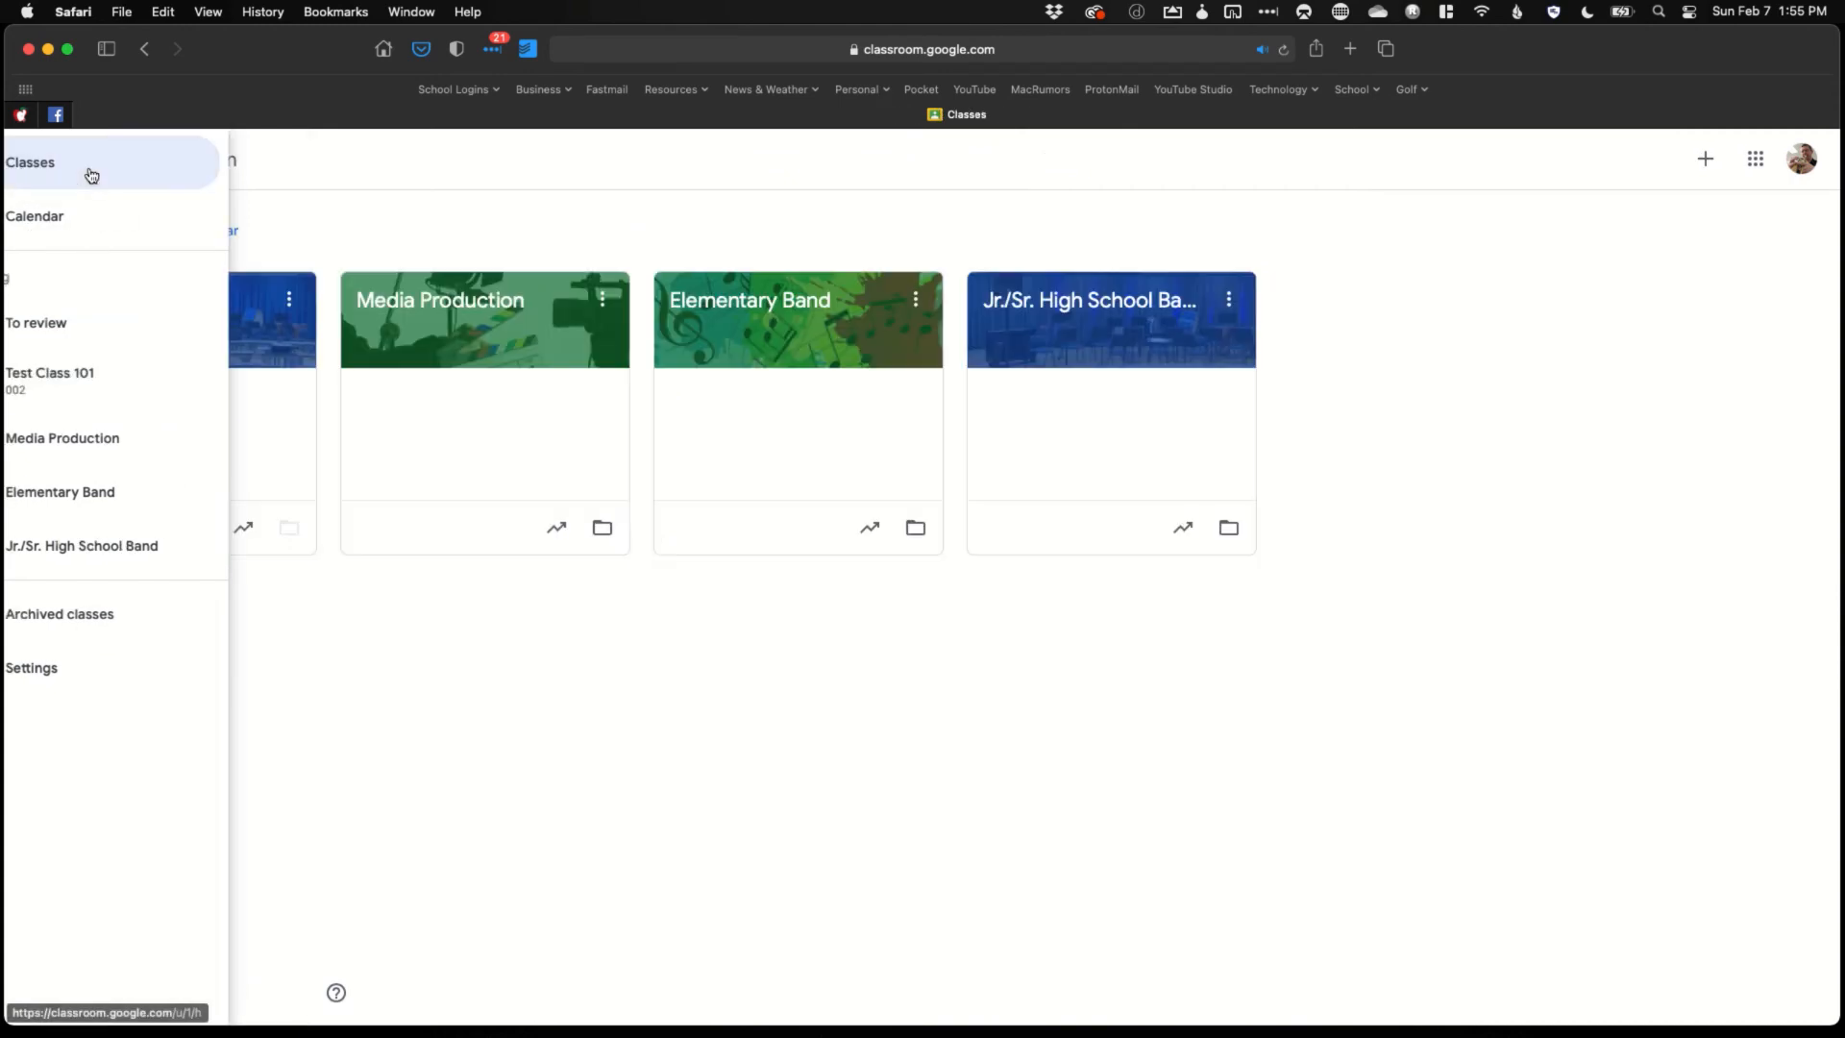
left_click(1704, 160)
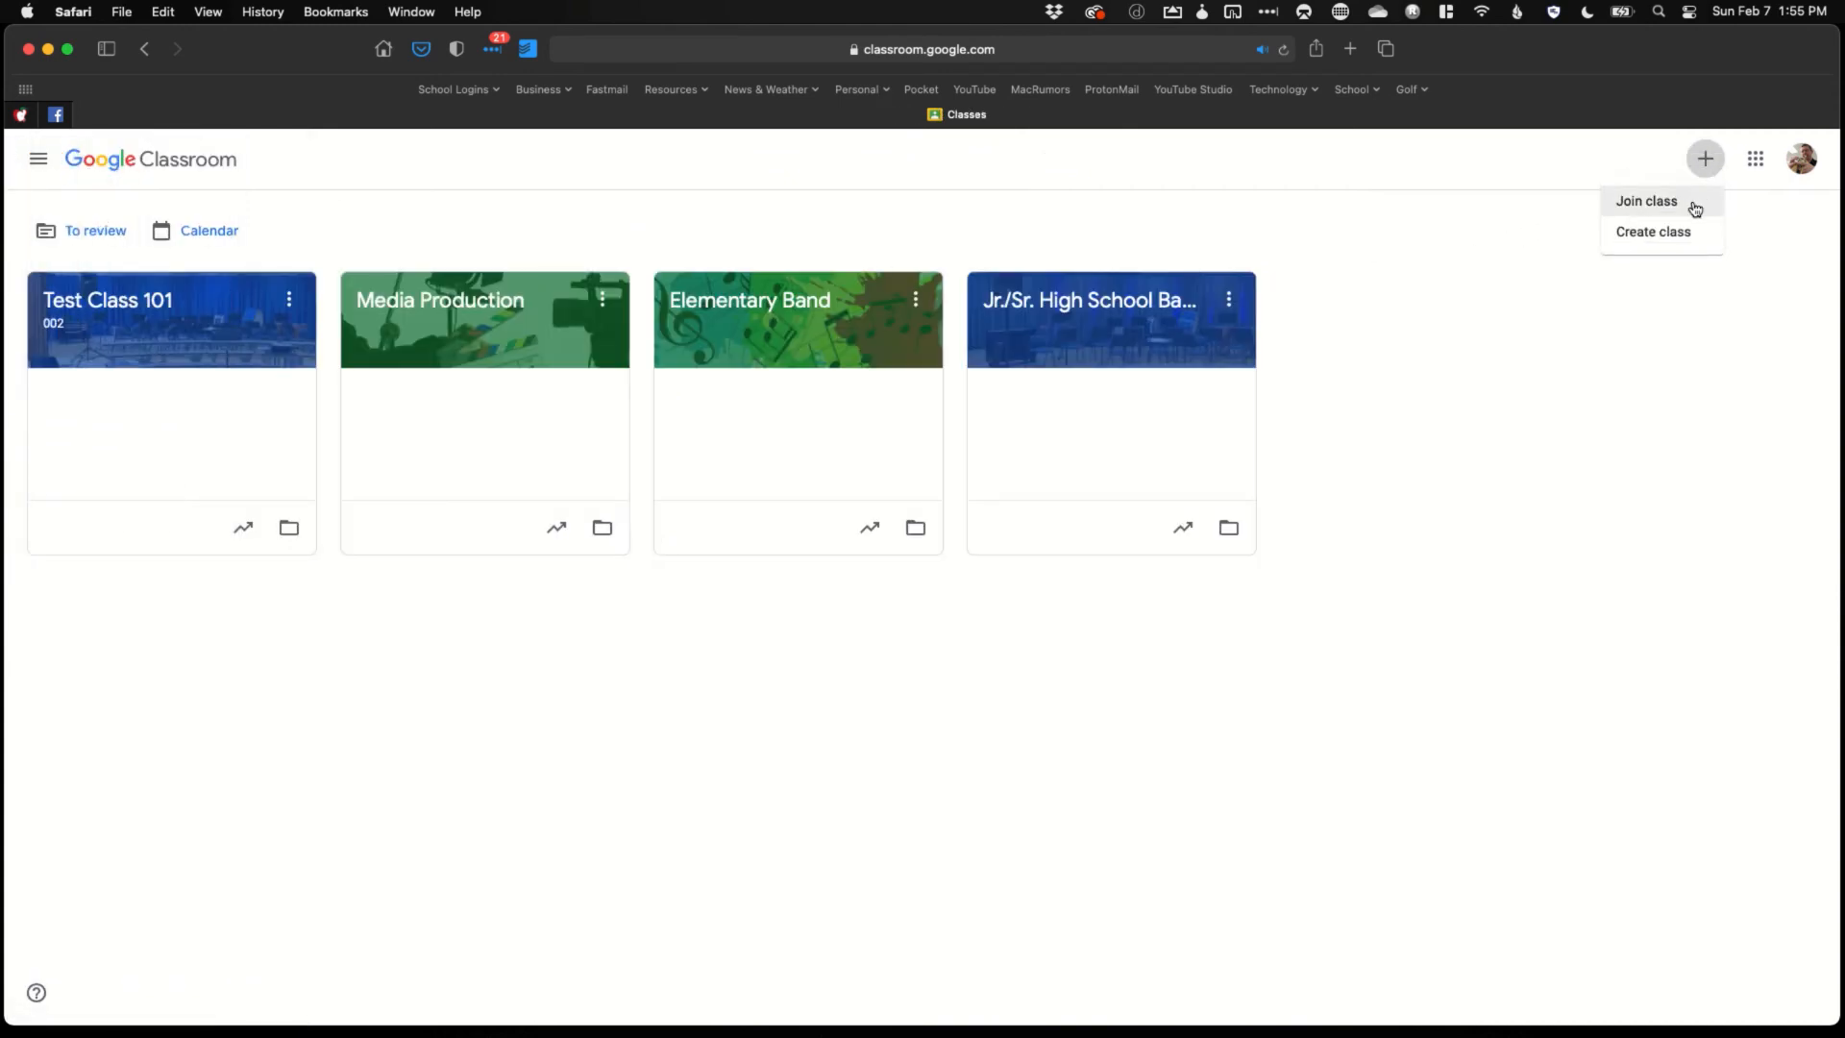
left_click(1695, 206)
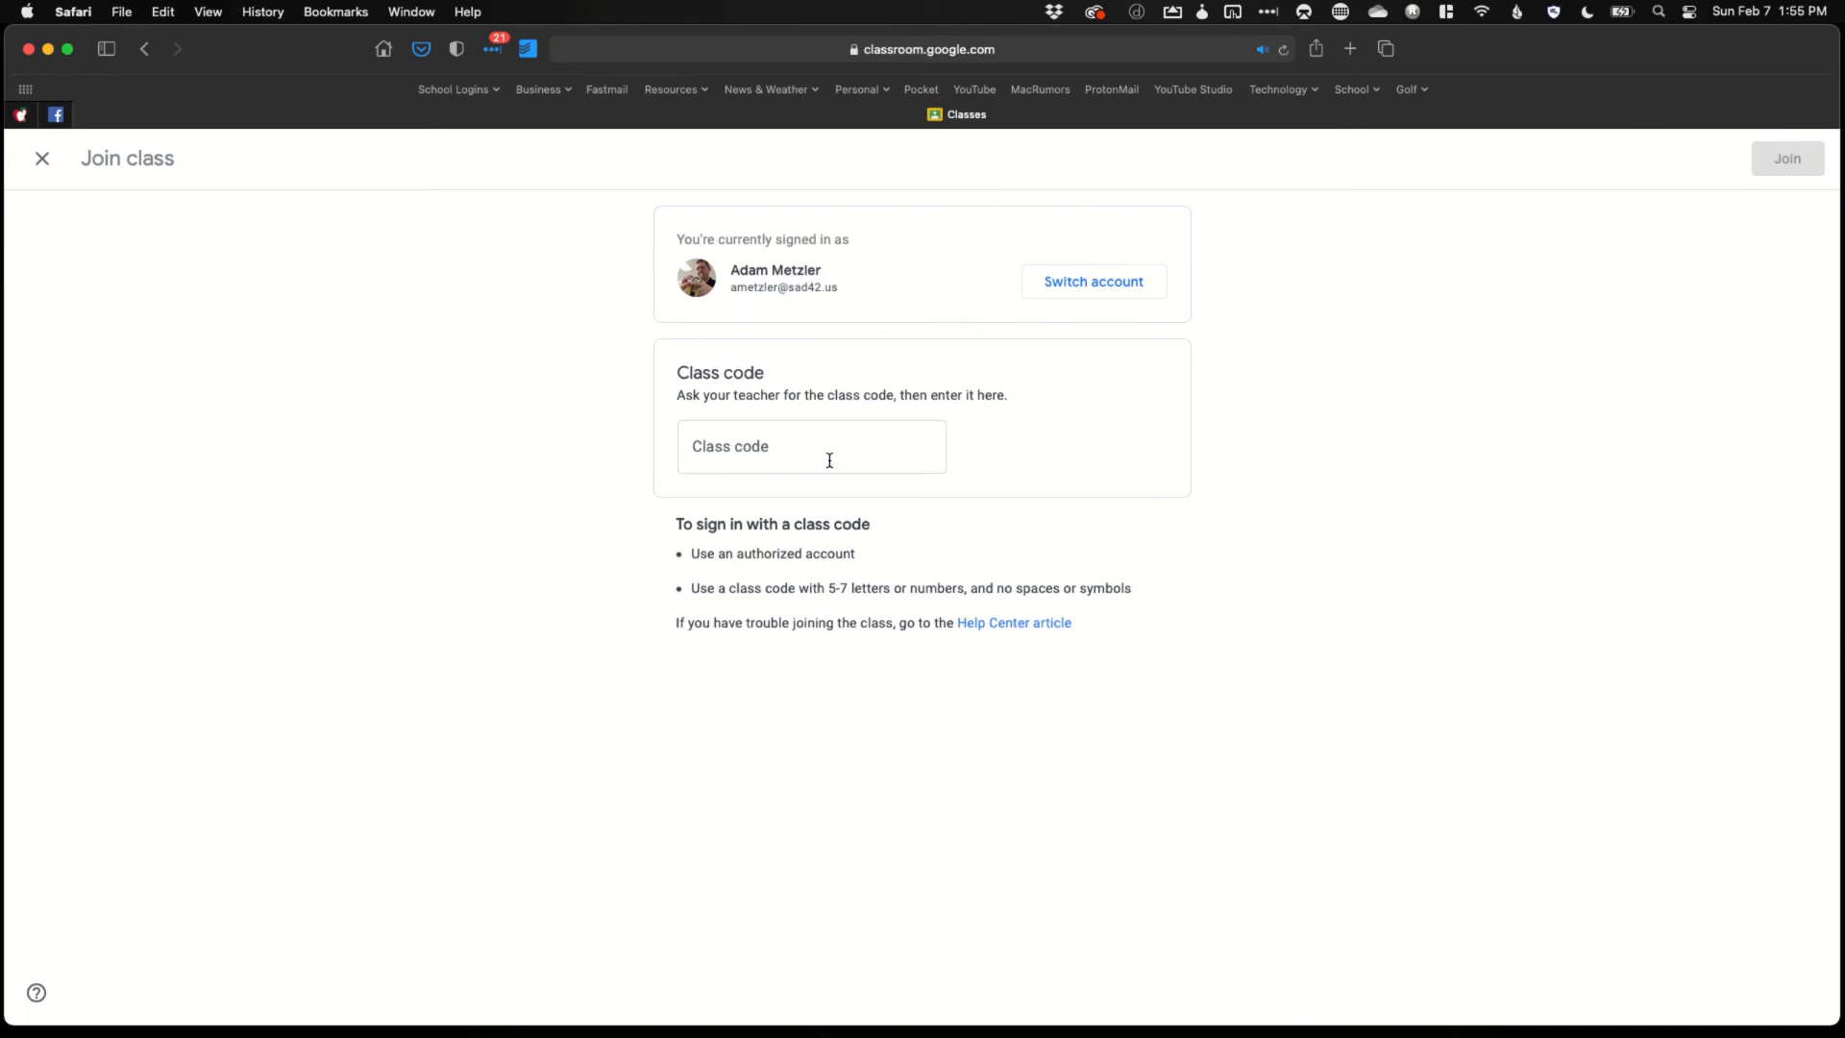
left_click(35, 164)
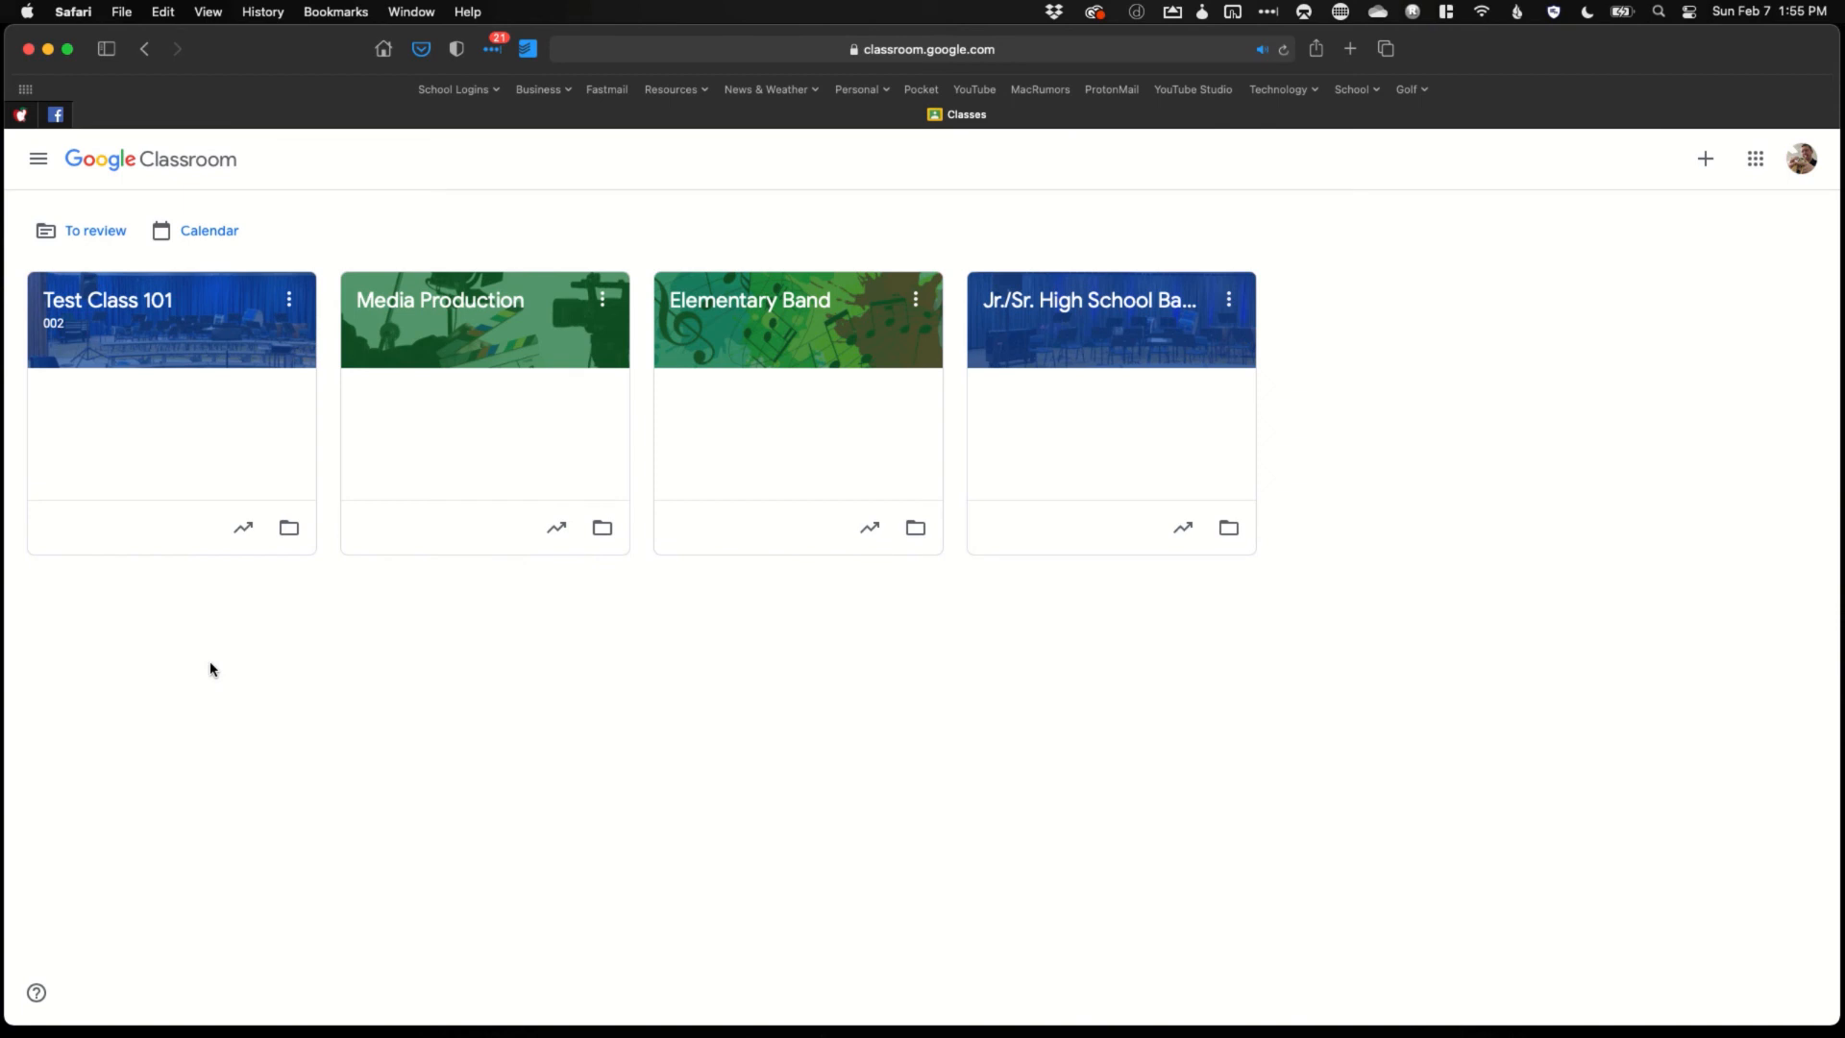
Open the Media Production class's People roster and select the second and fourth students
left_click(390, 314)
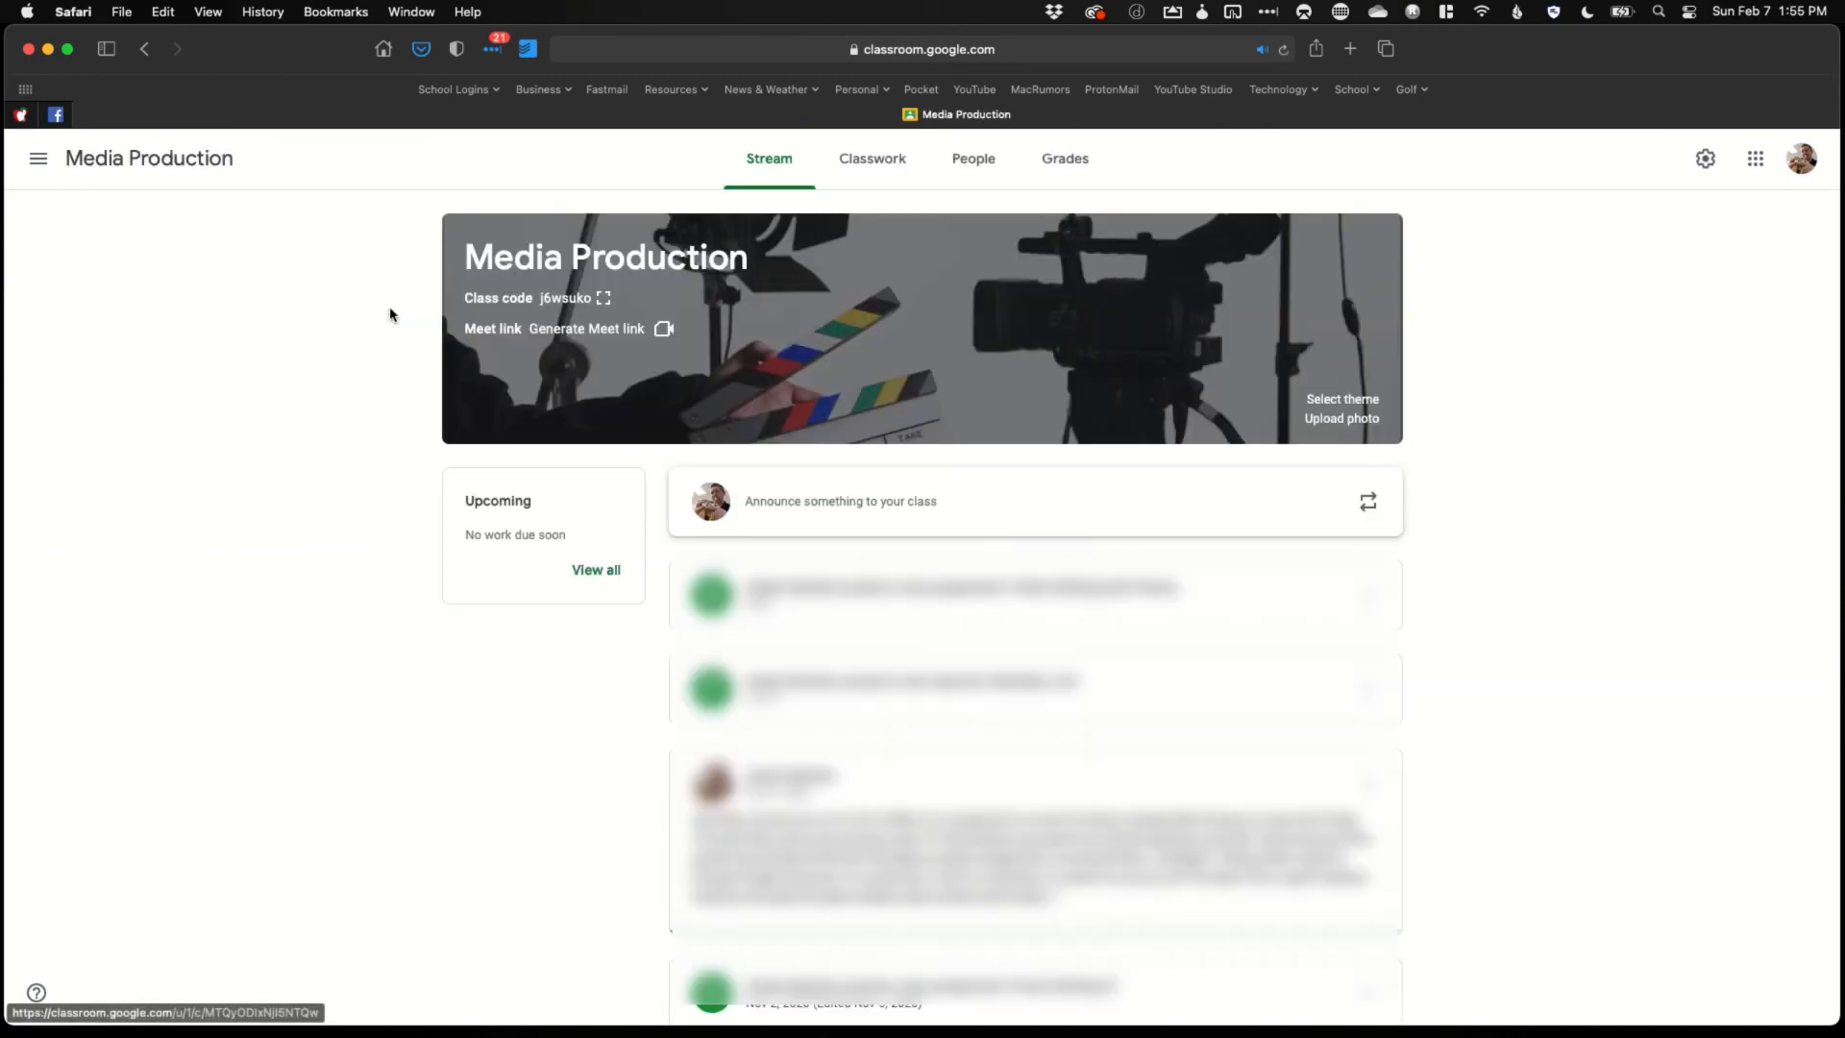
left_click(973, 156)
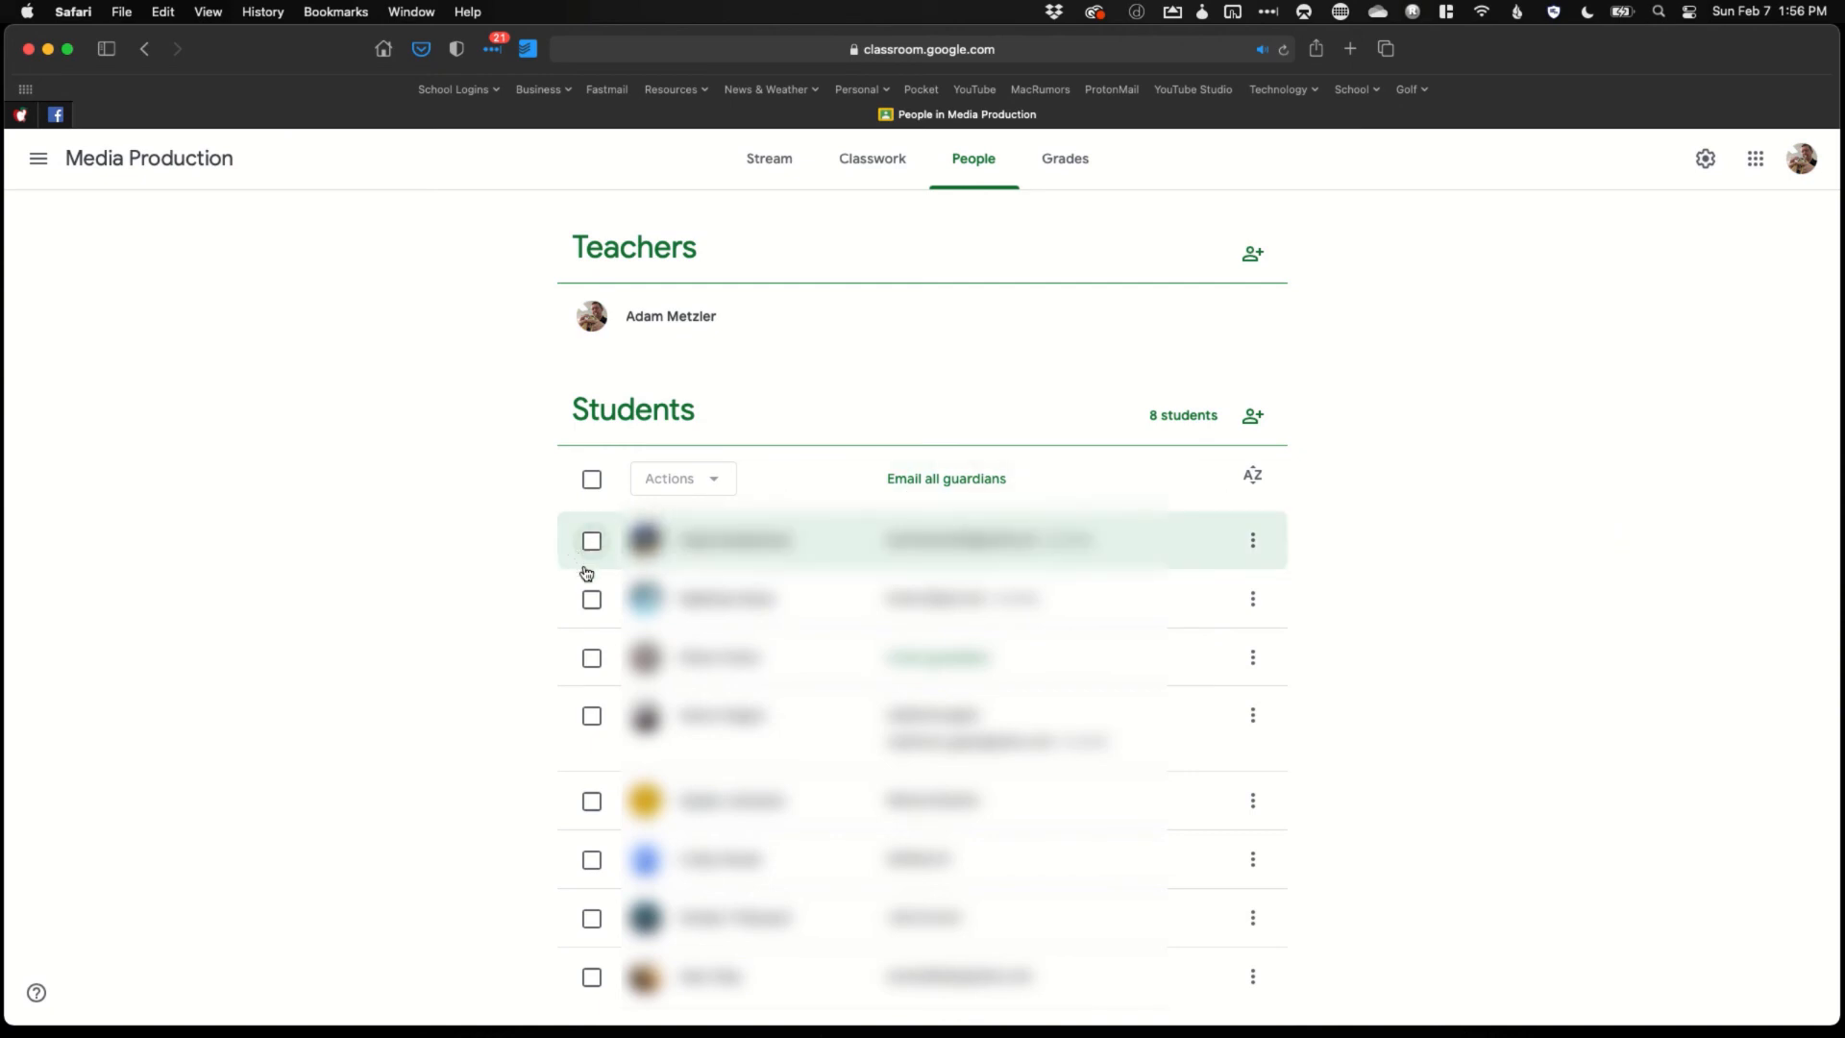
left_click(592, 601)
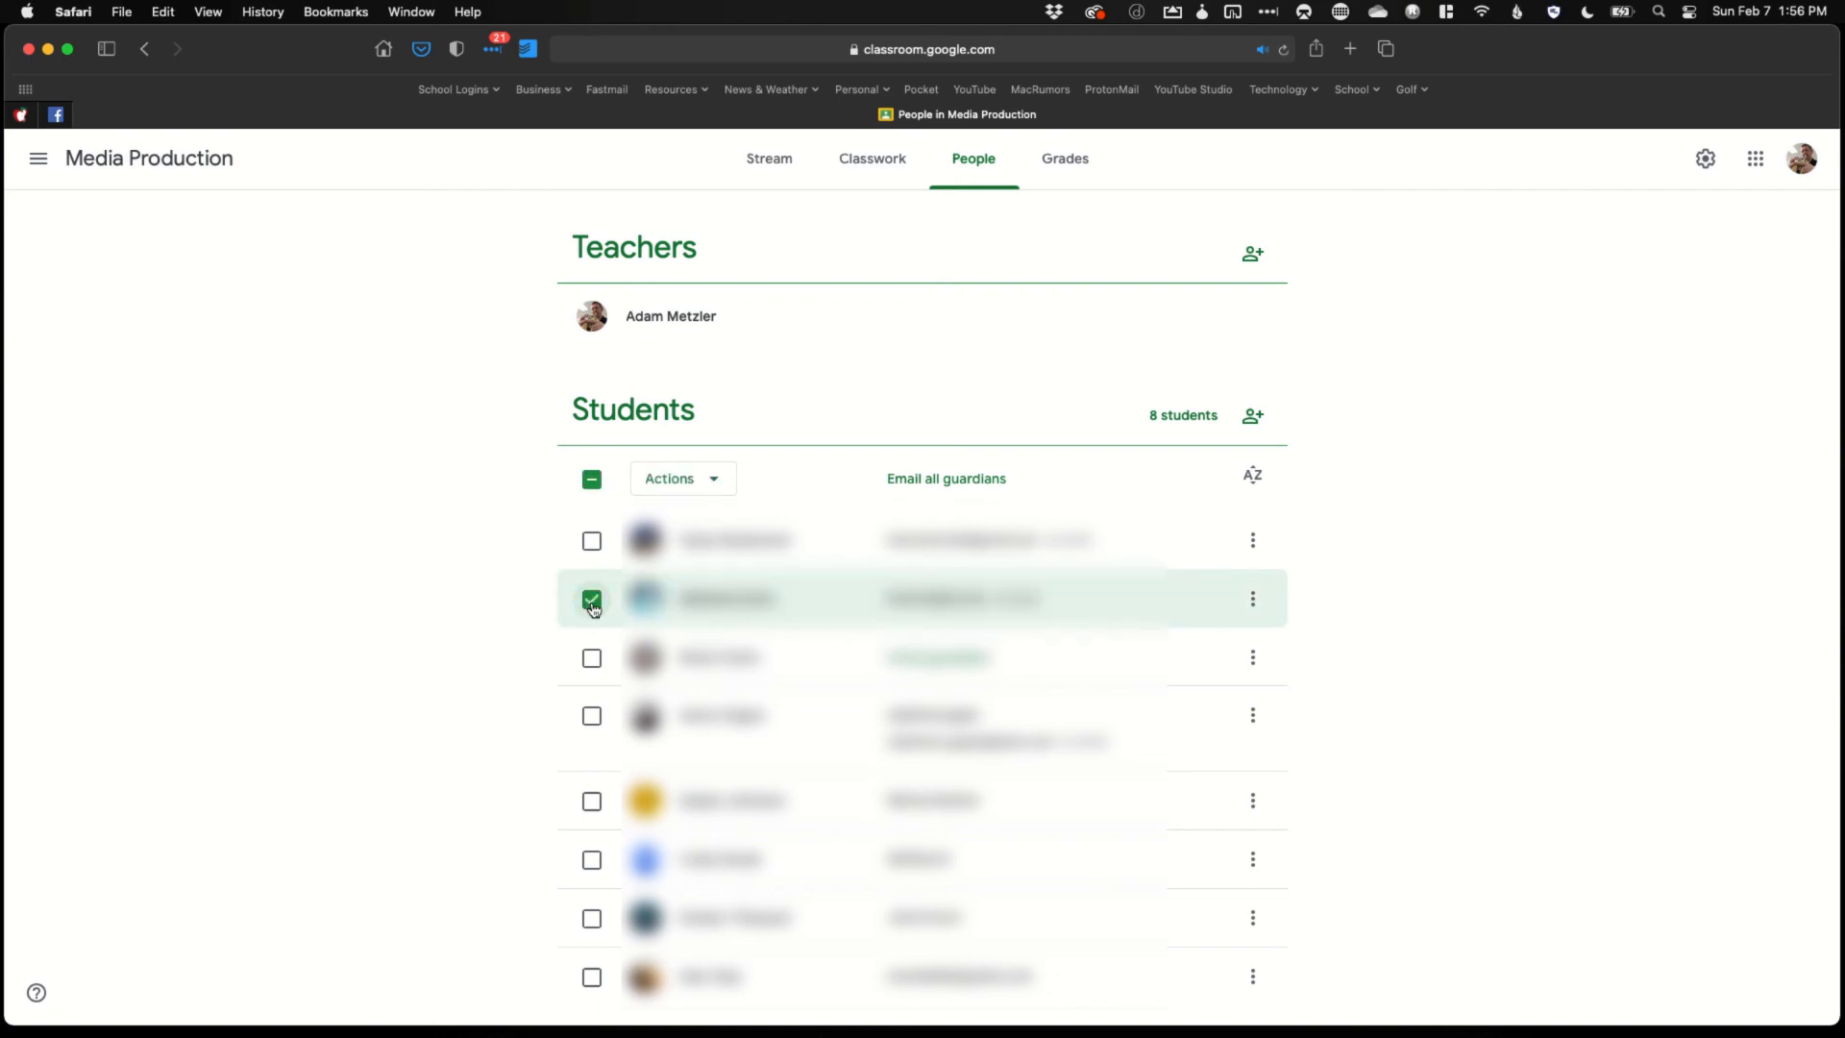
left_click(591, 717)
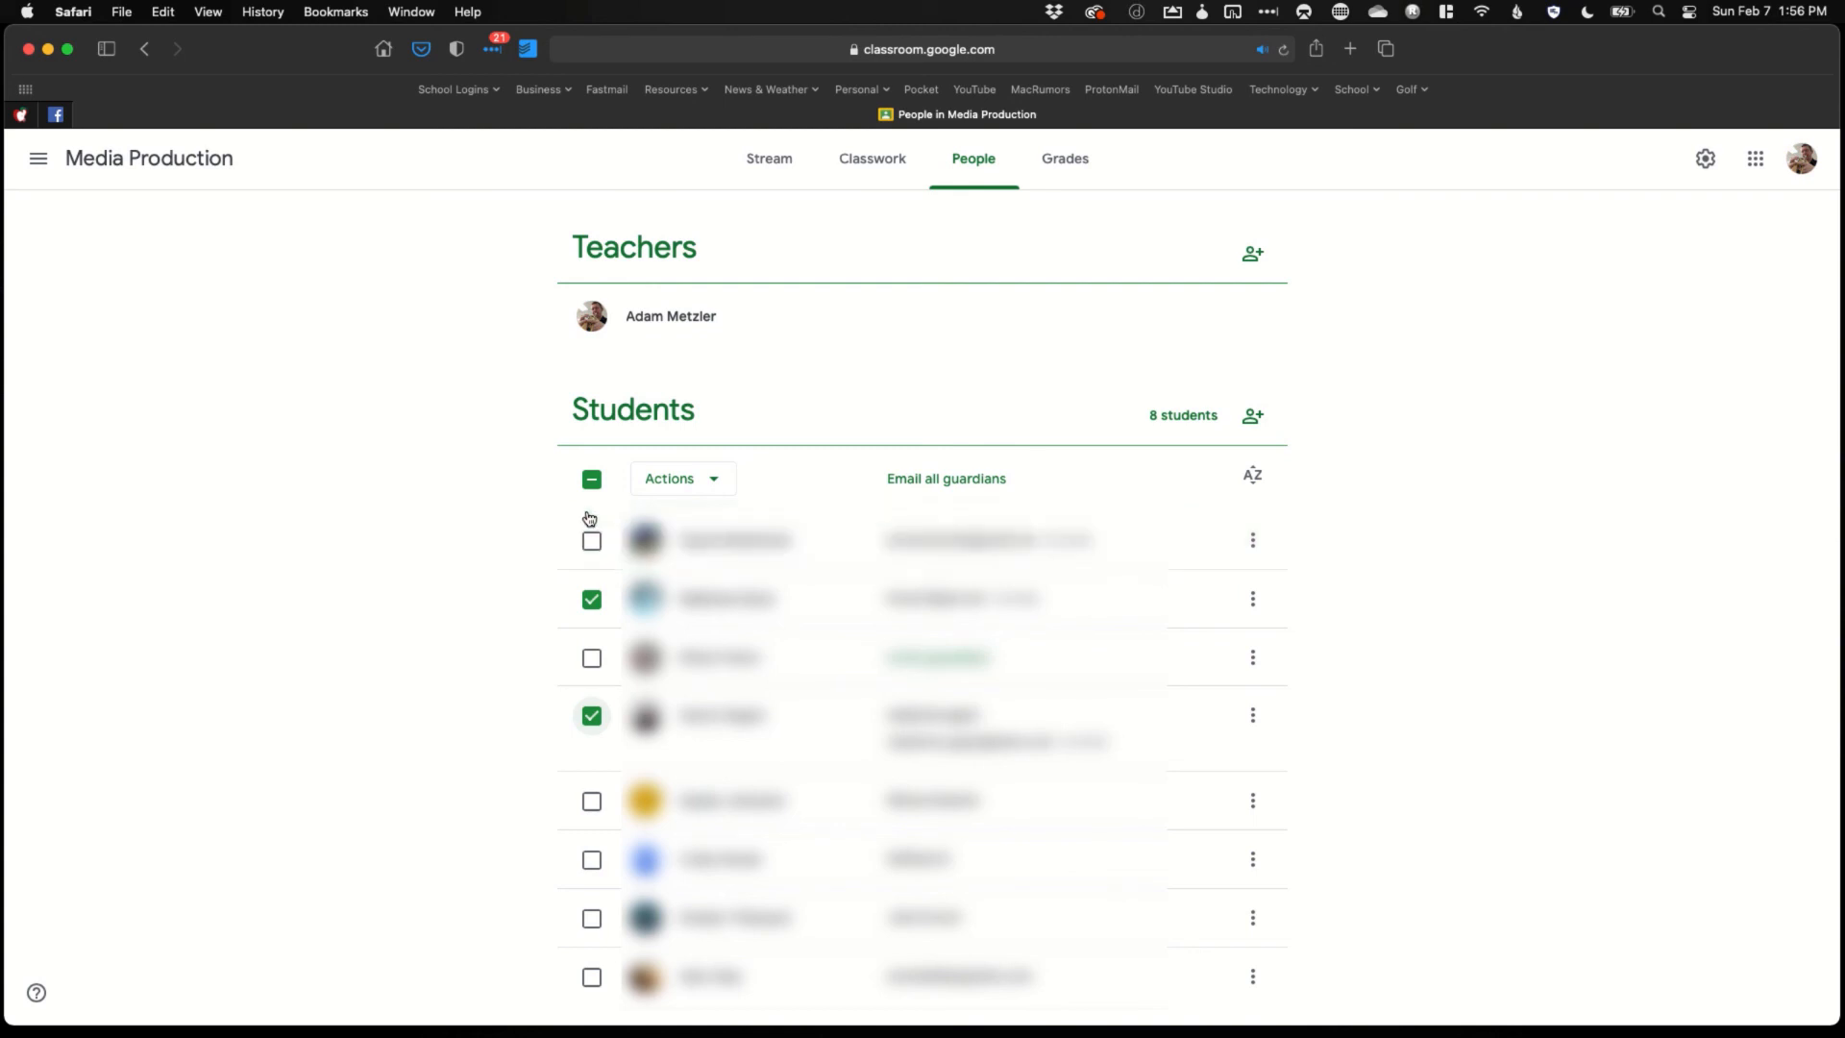
View the bulk Actions menu, dismiss it, then select and clear all students at once
left_click(710, 484)
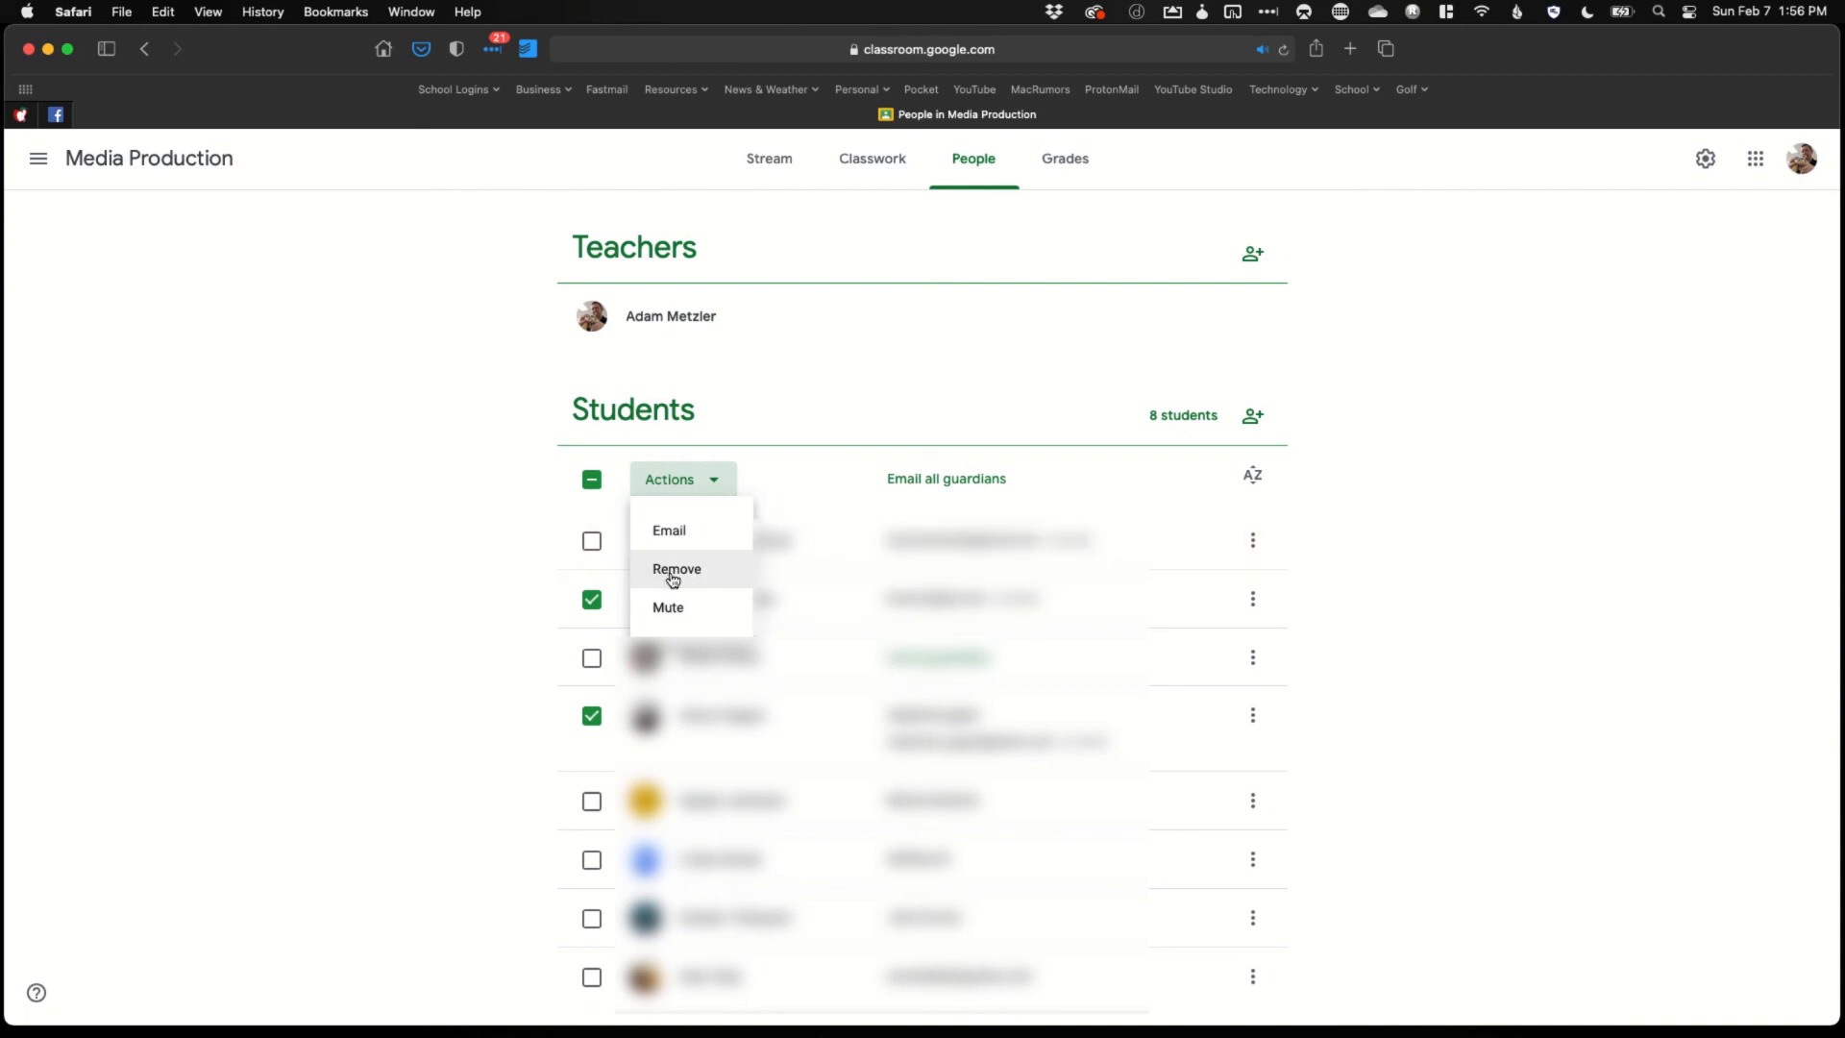
left_click(544, 579)
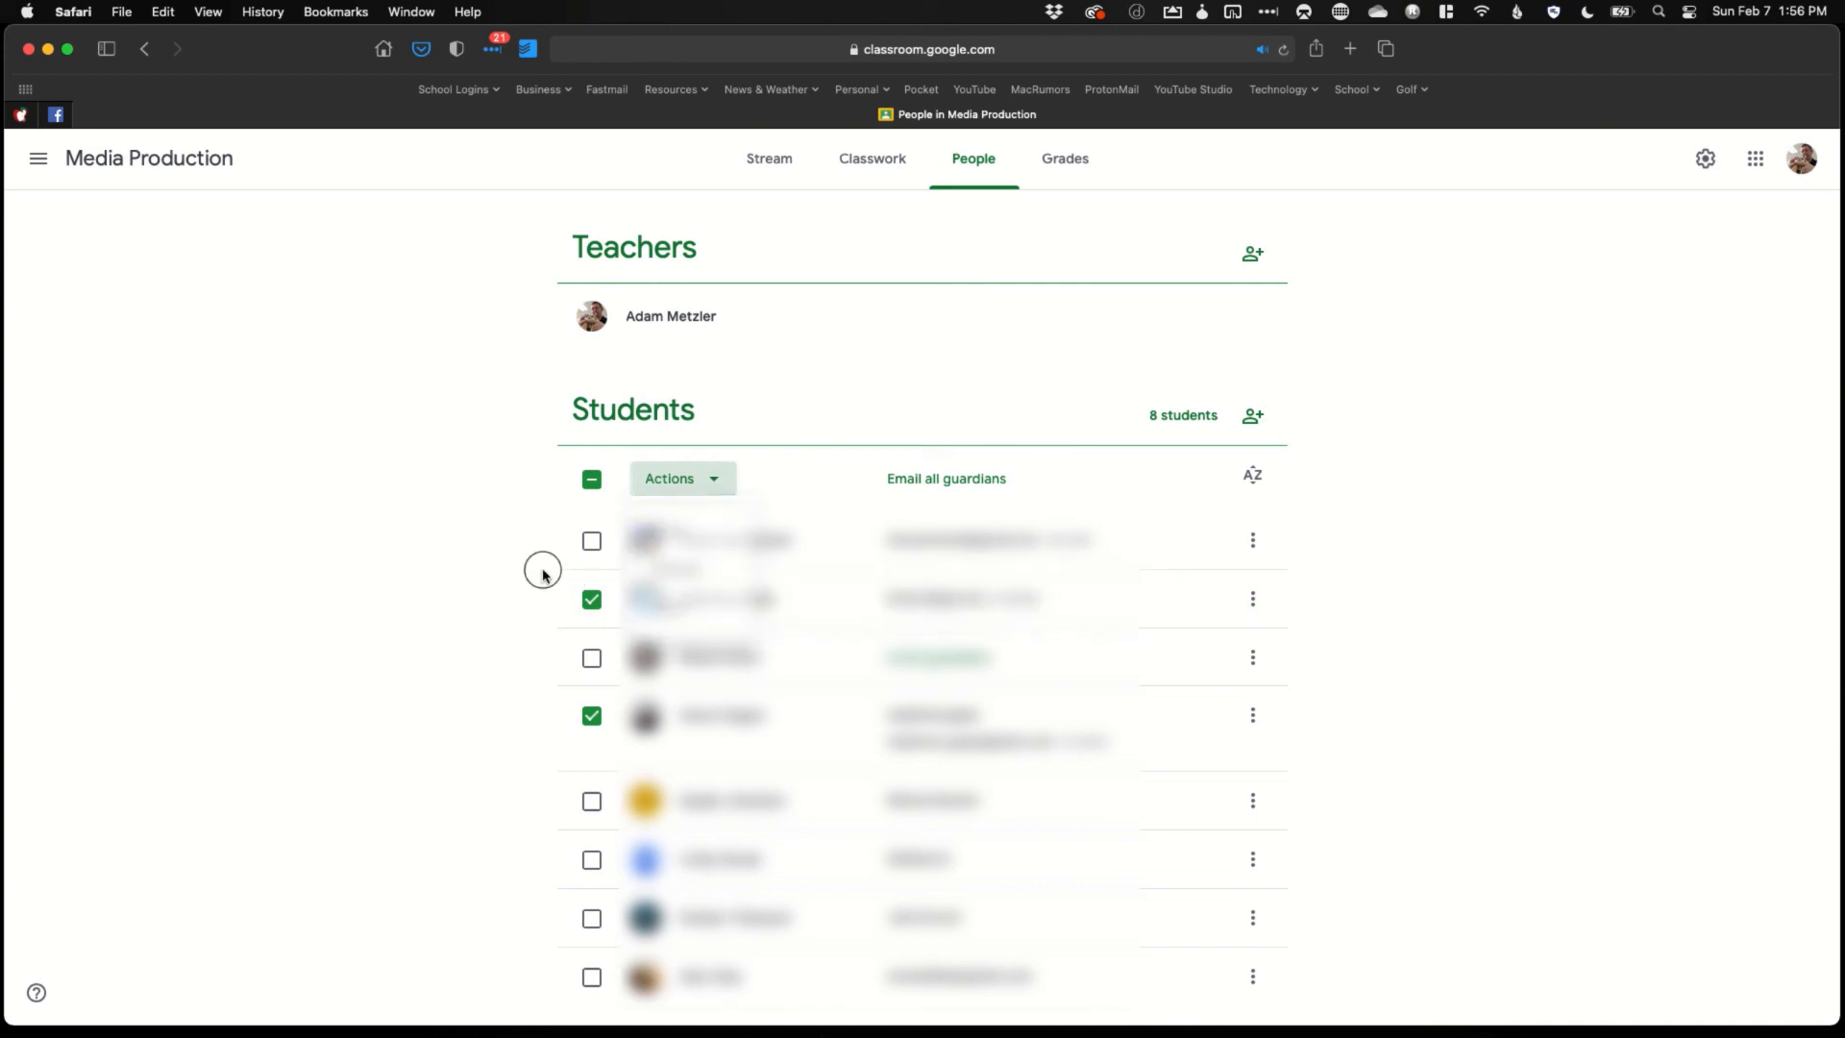
left_click(592, 480)
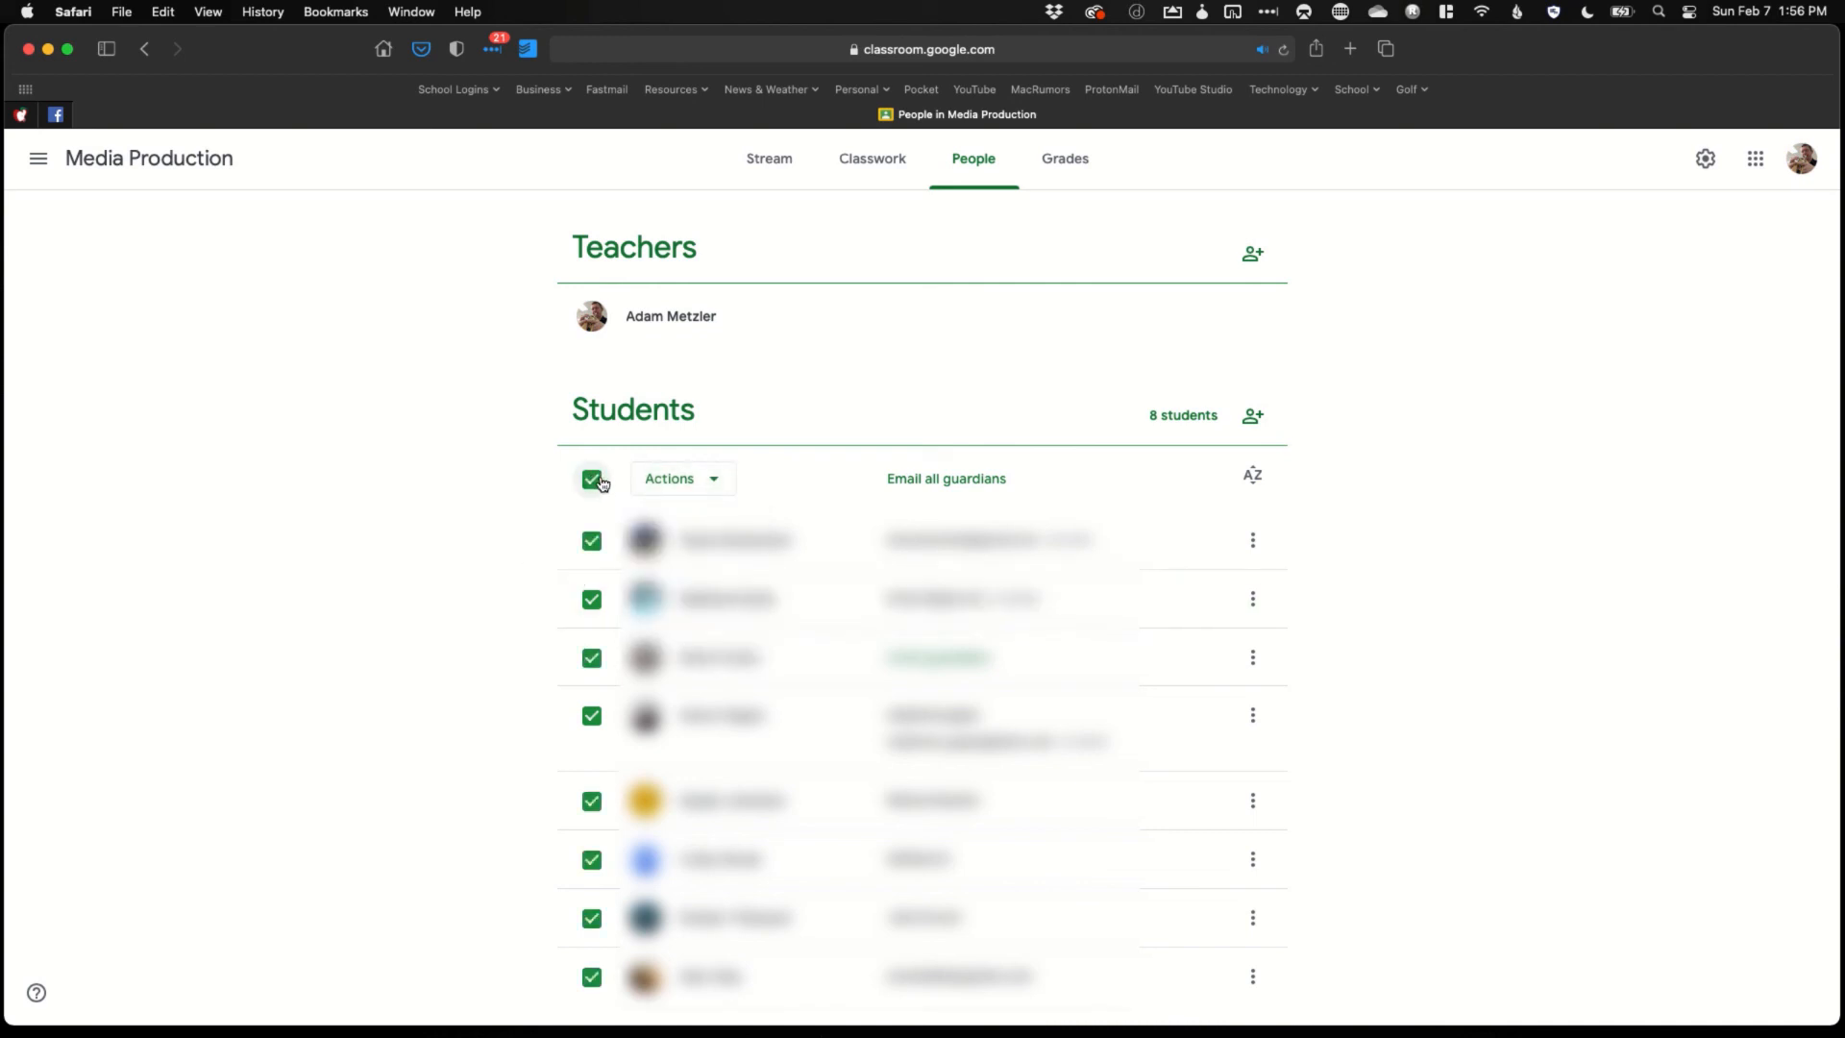
left_click(592, 480)
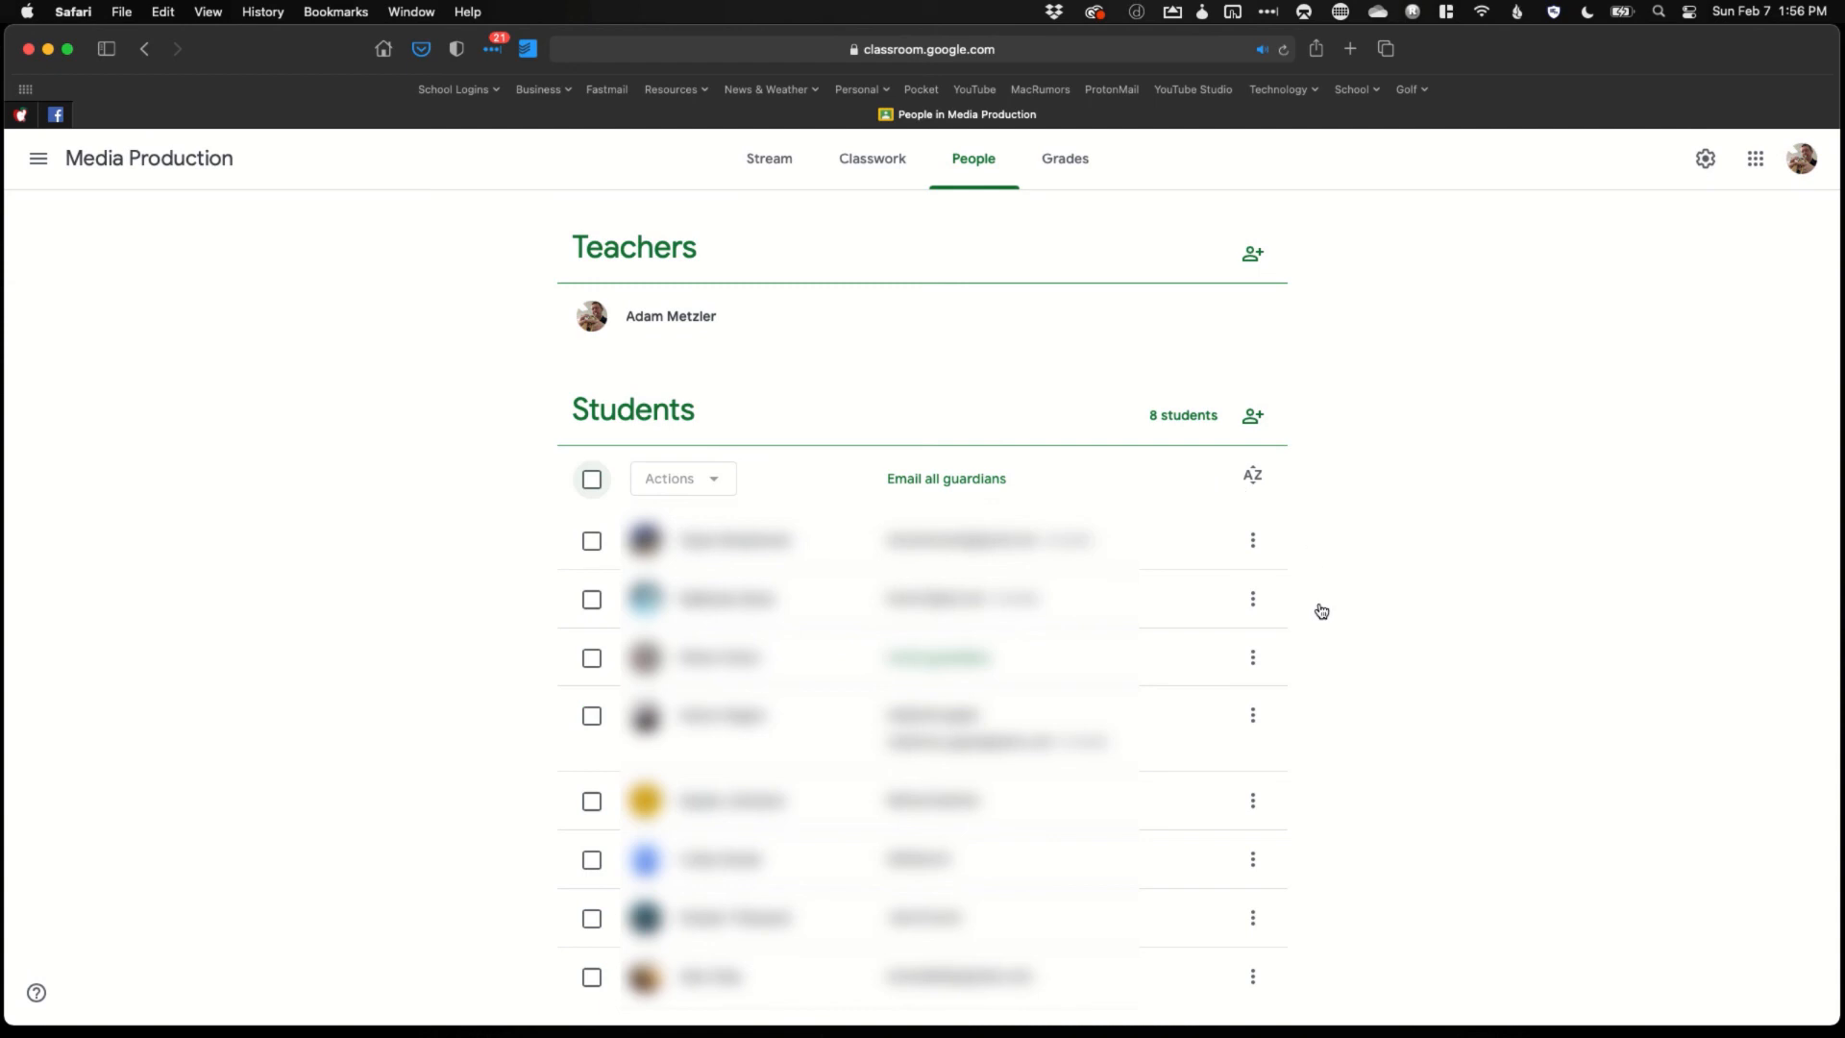
left_click(1254, 661)
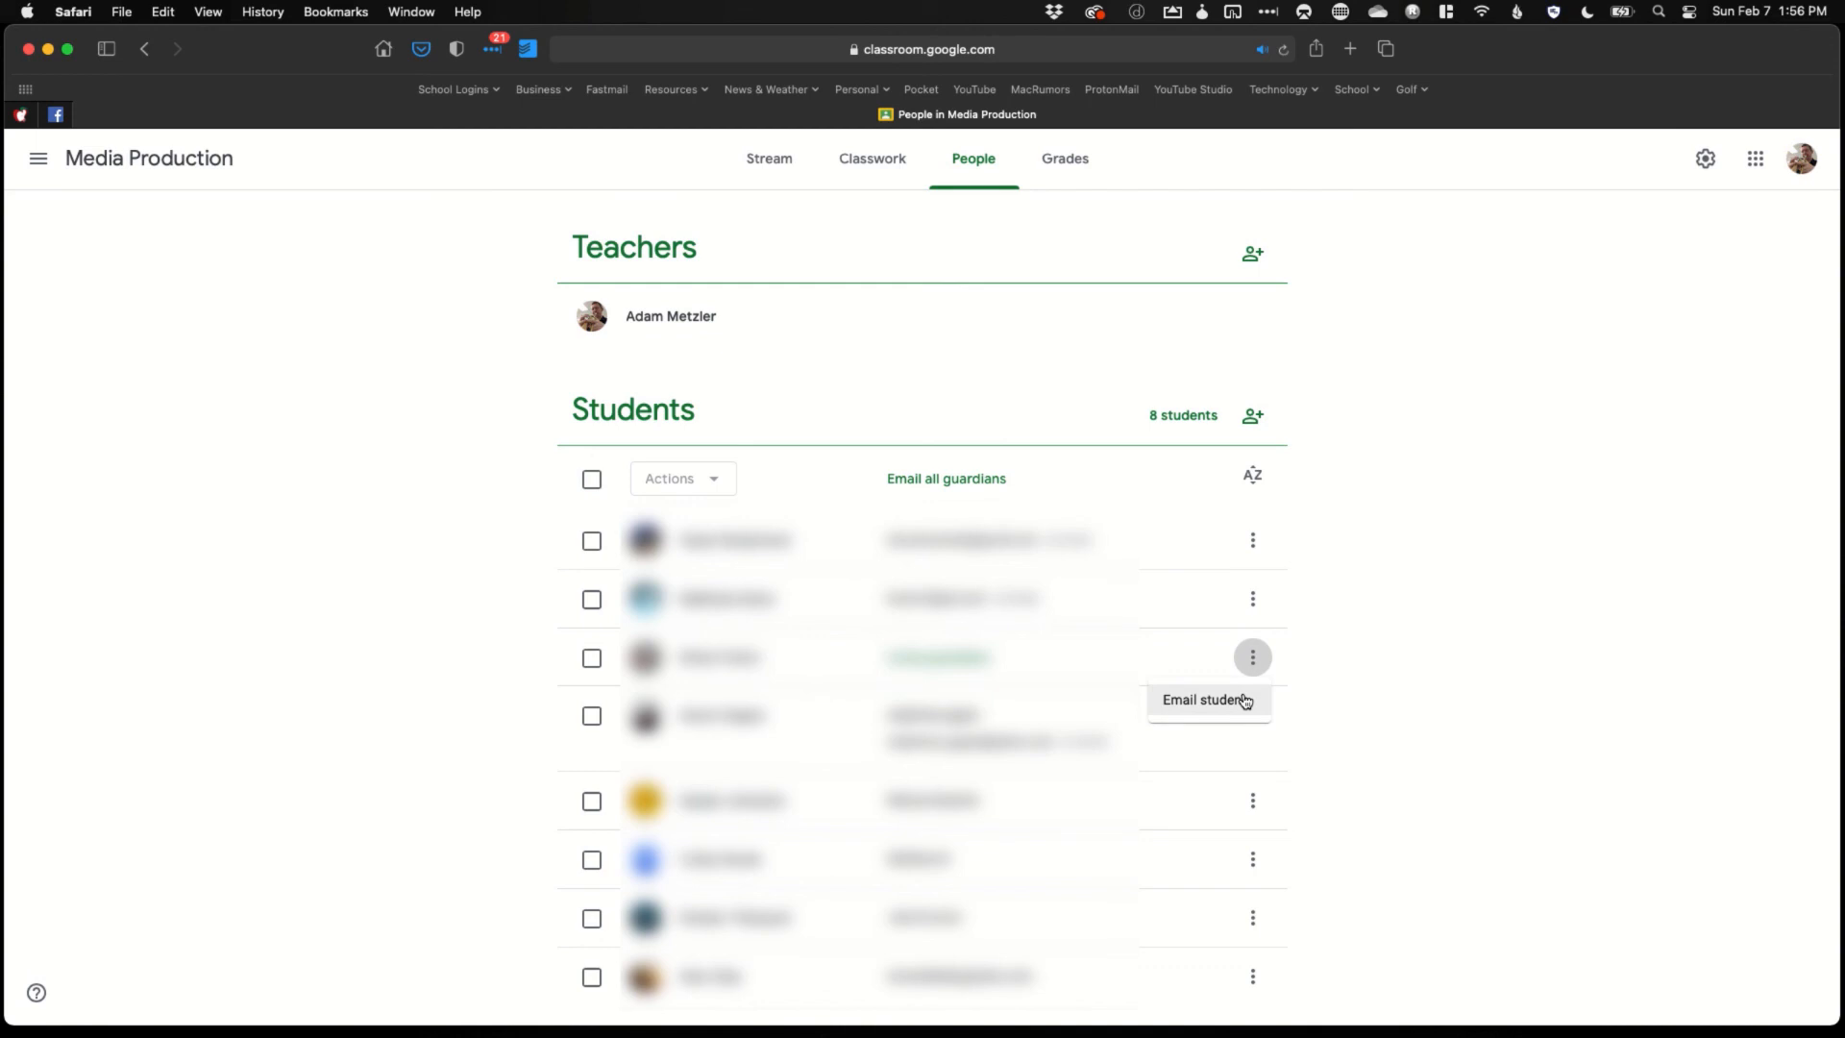
left_click(1330, 681)
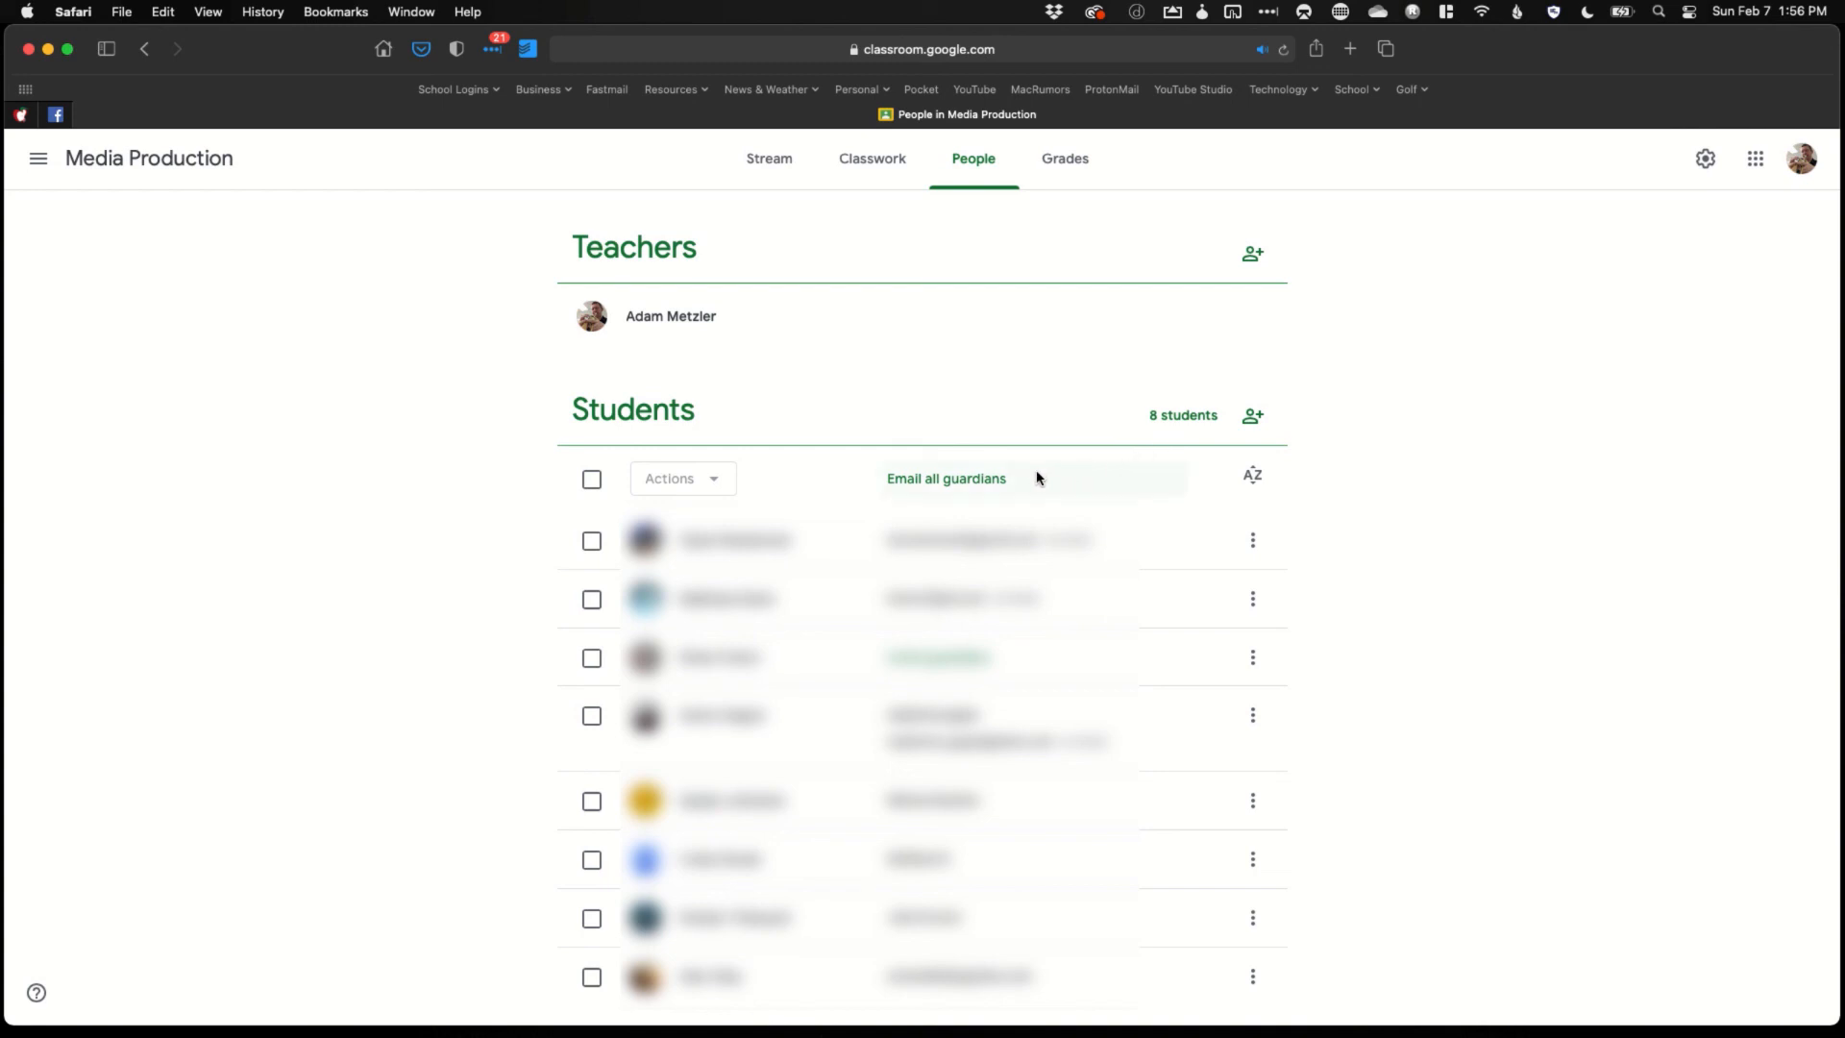
left_click(975, 663)
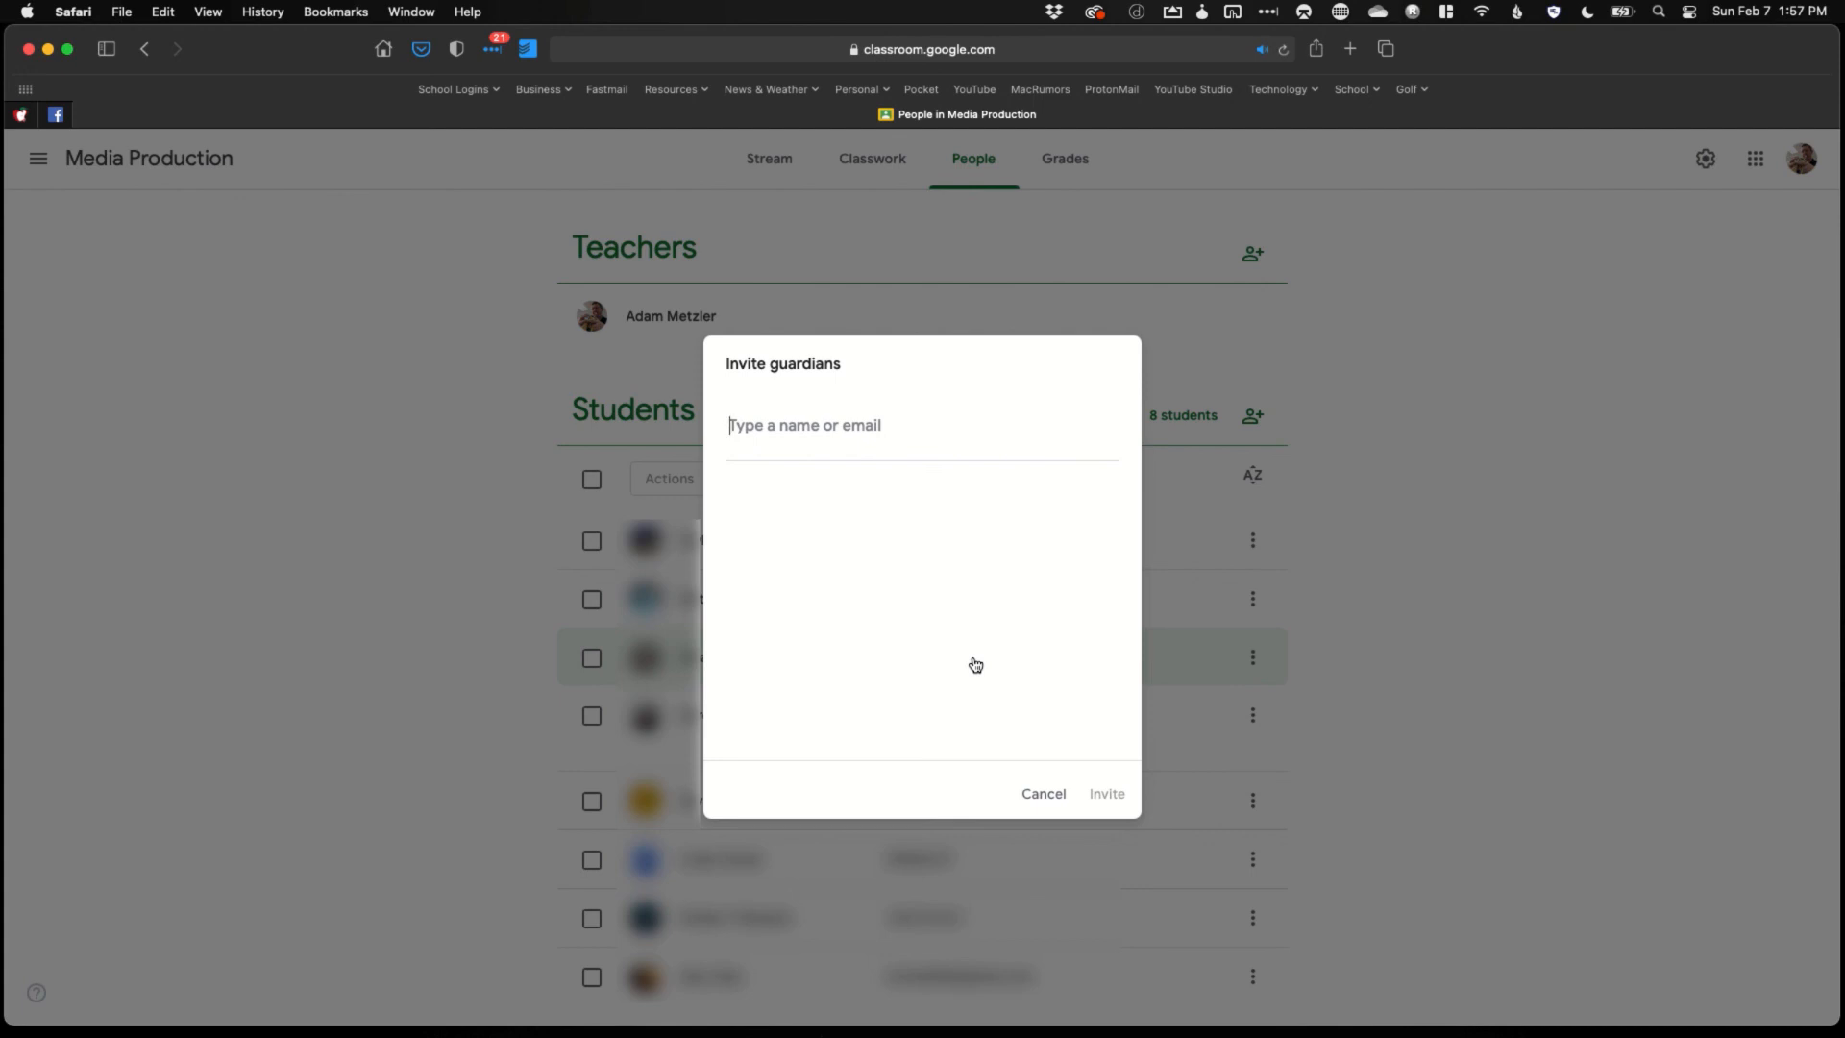
left_click(1034, 796)
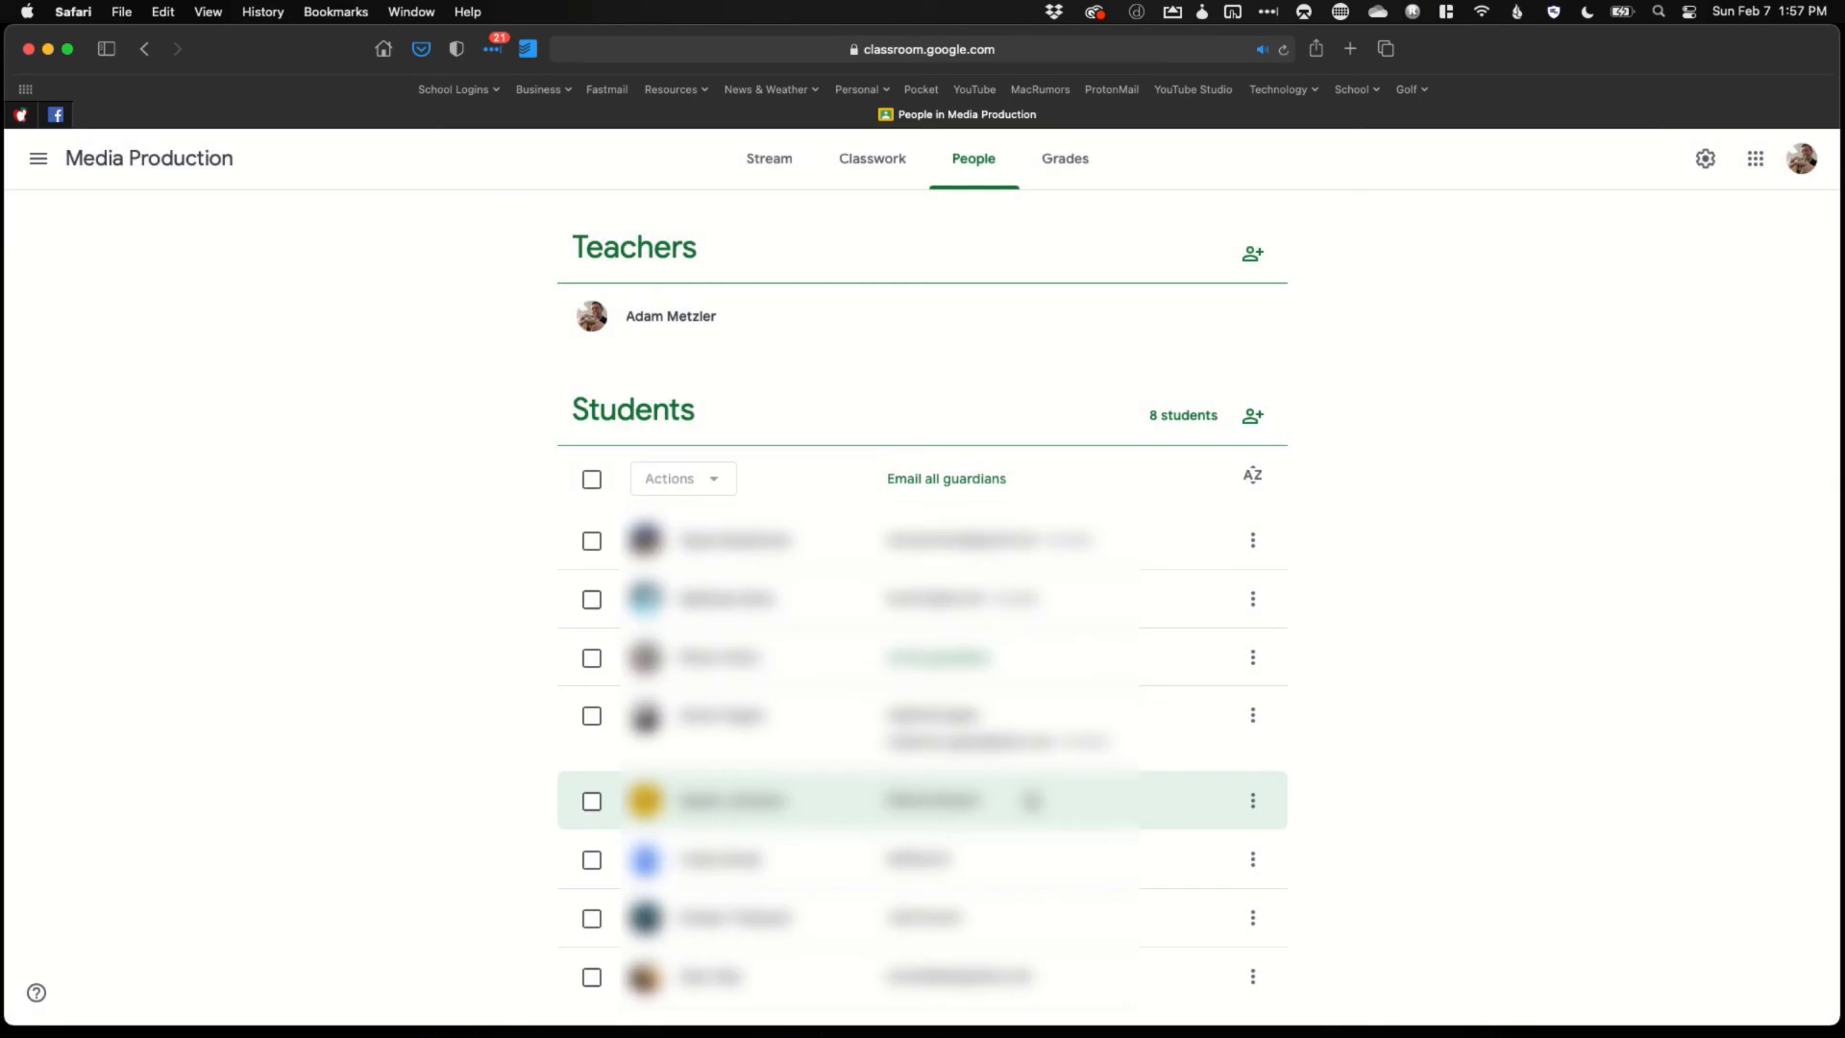